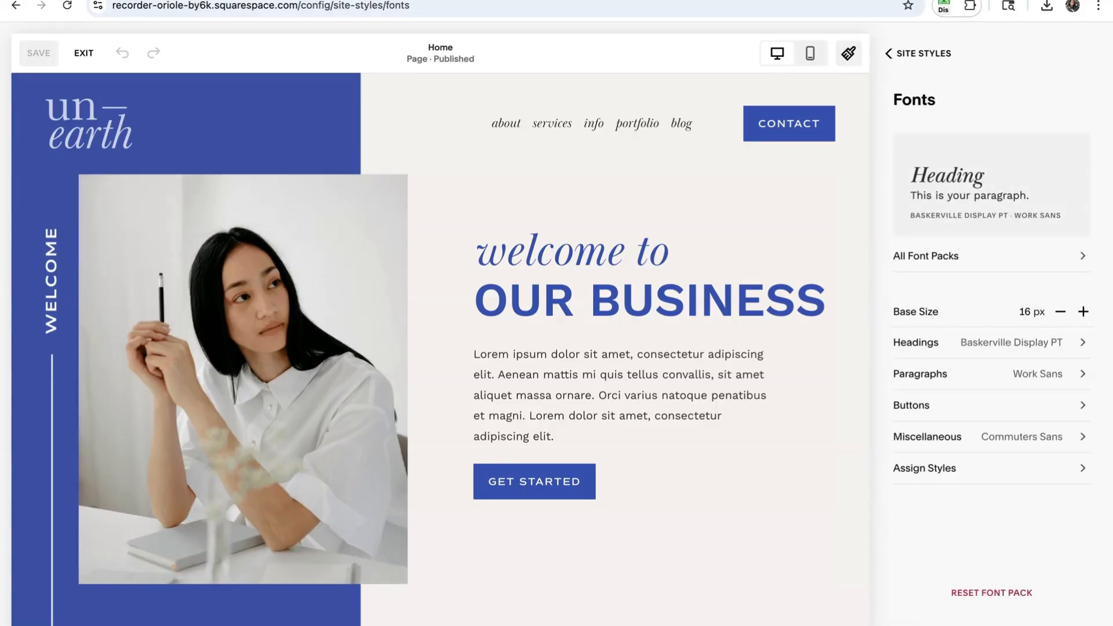
Browse the site's mixed and sans-serif font packs, and return to the main font settings
left_click(1075, 256)
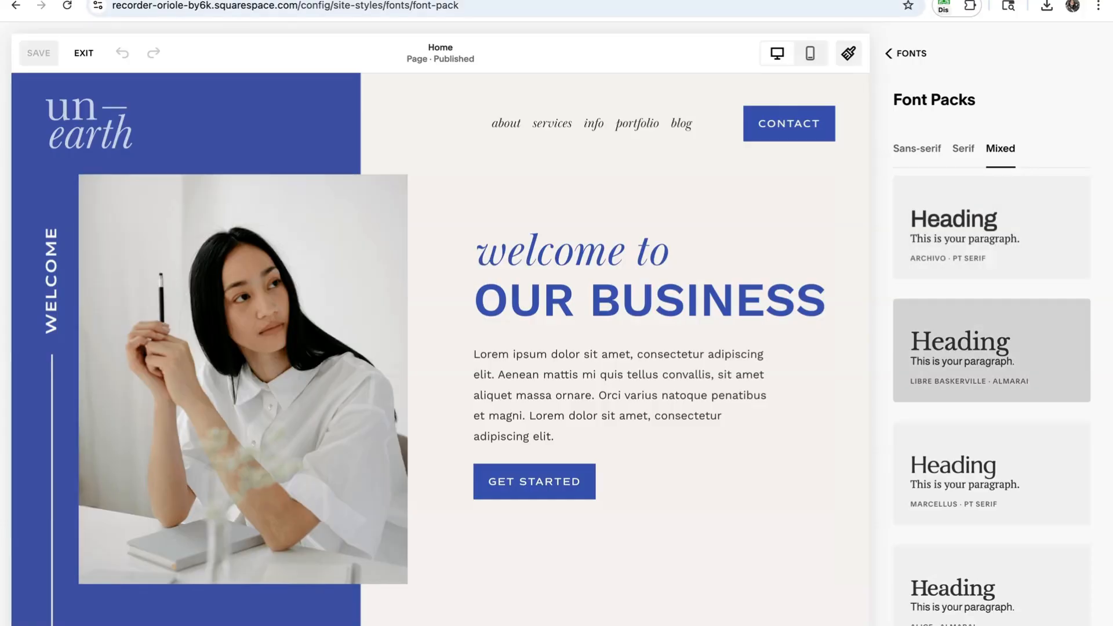
scroll(991, 383, "down", 2)
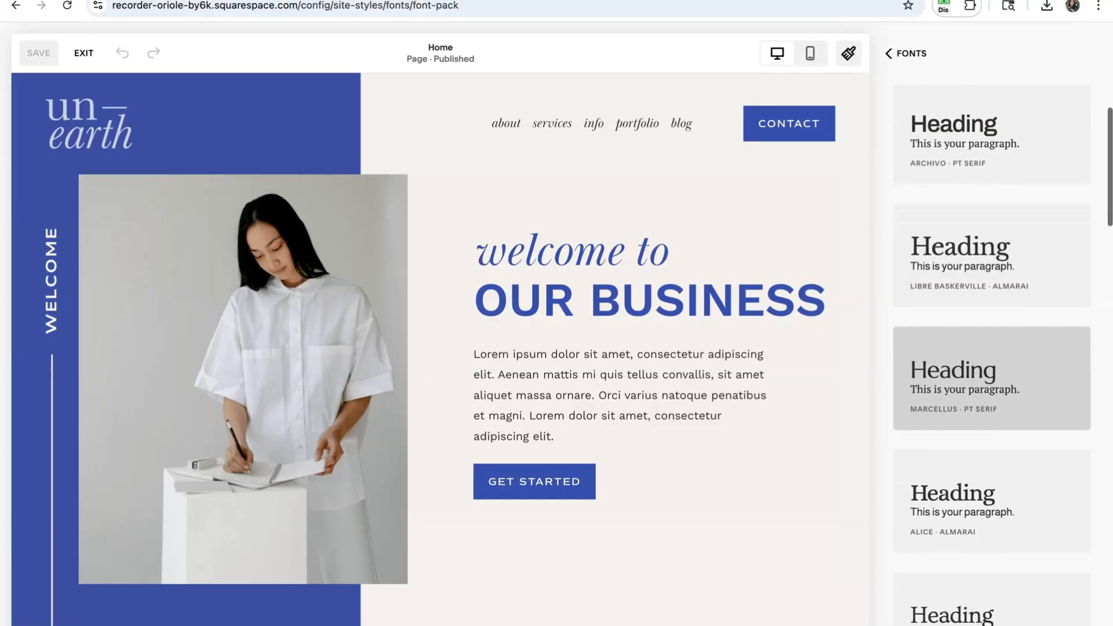
scroll(992, 363, "down", 2)
scroll(991, 348, "down", 3)
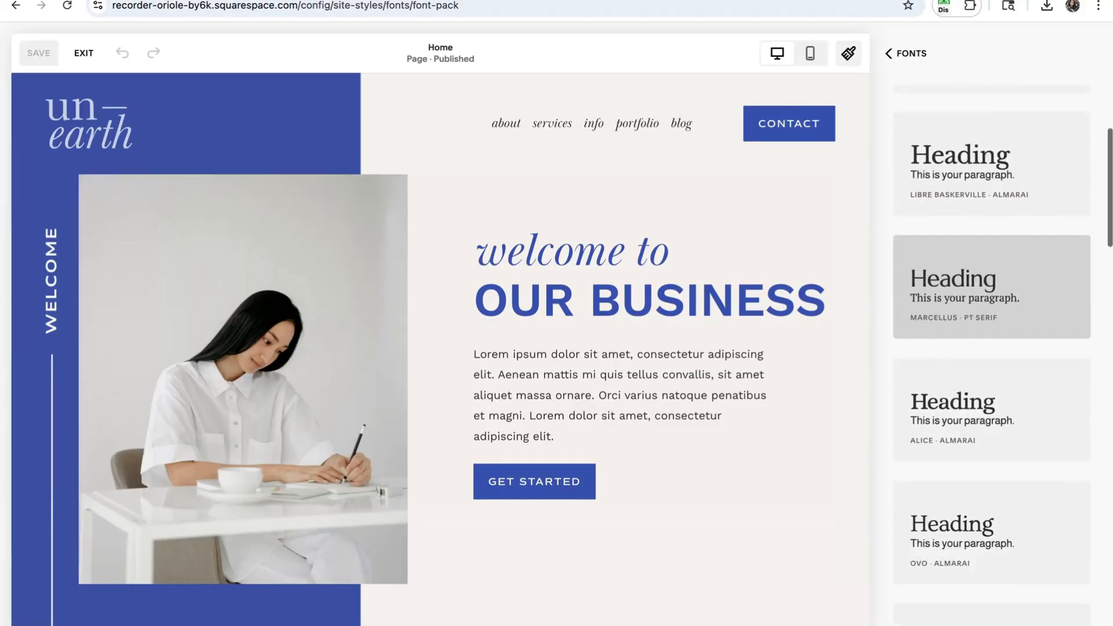
scroll(991, 348, "down", 3)
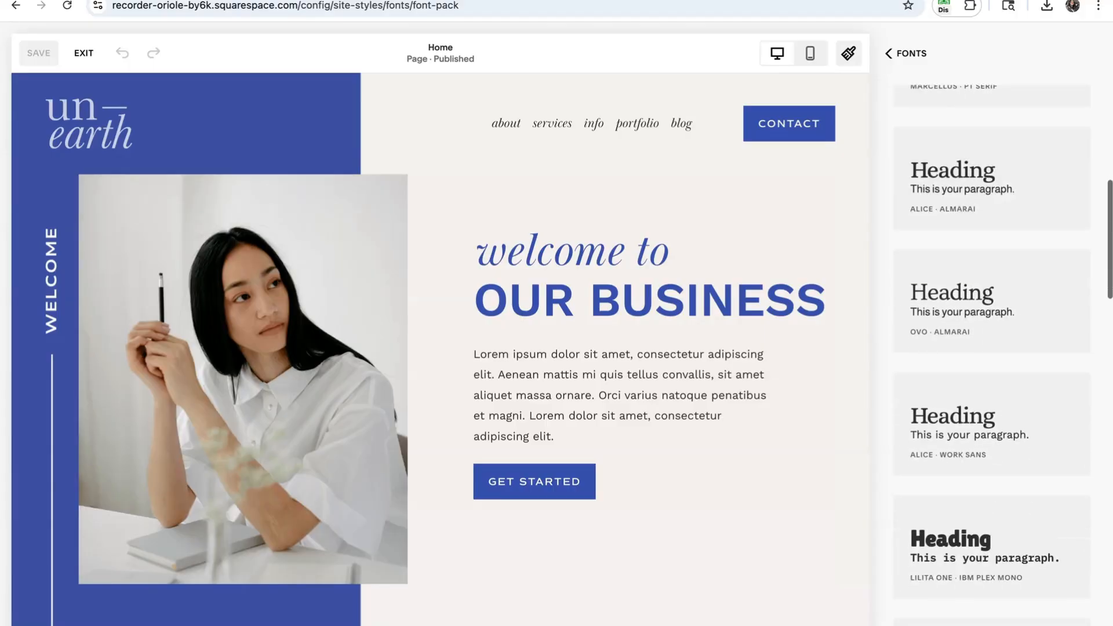
scroll(992, 348, "up", 10)
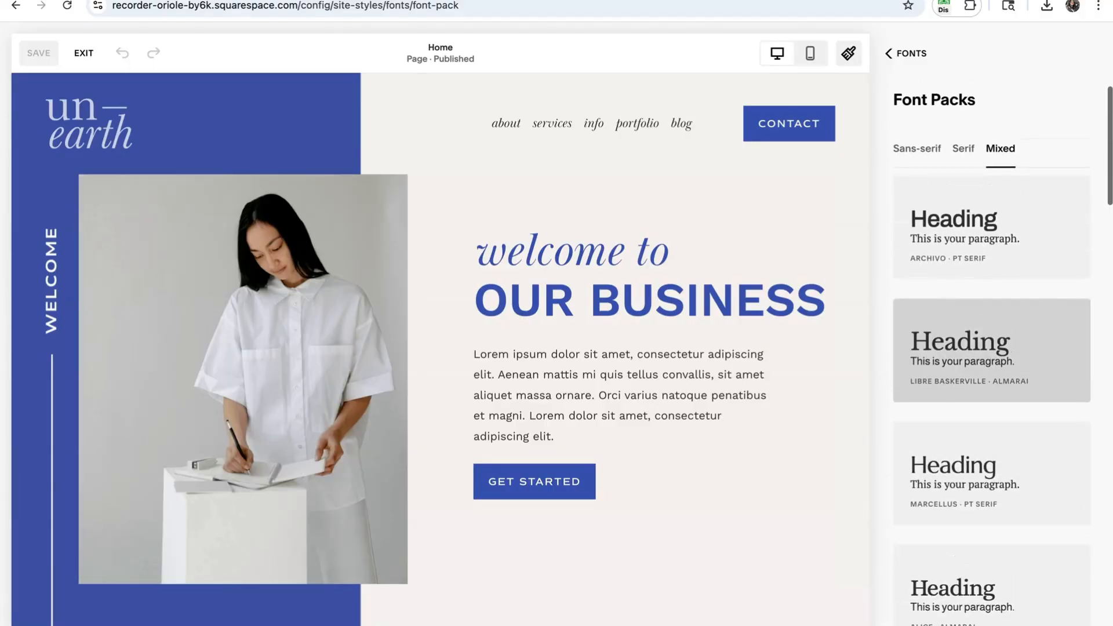
left_click(917, 149)
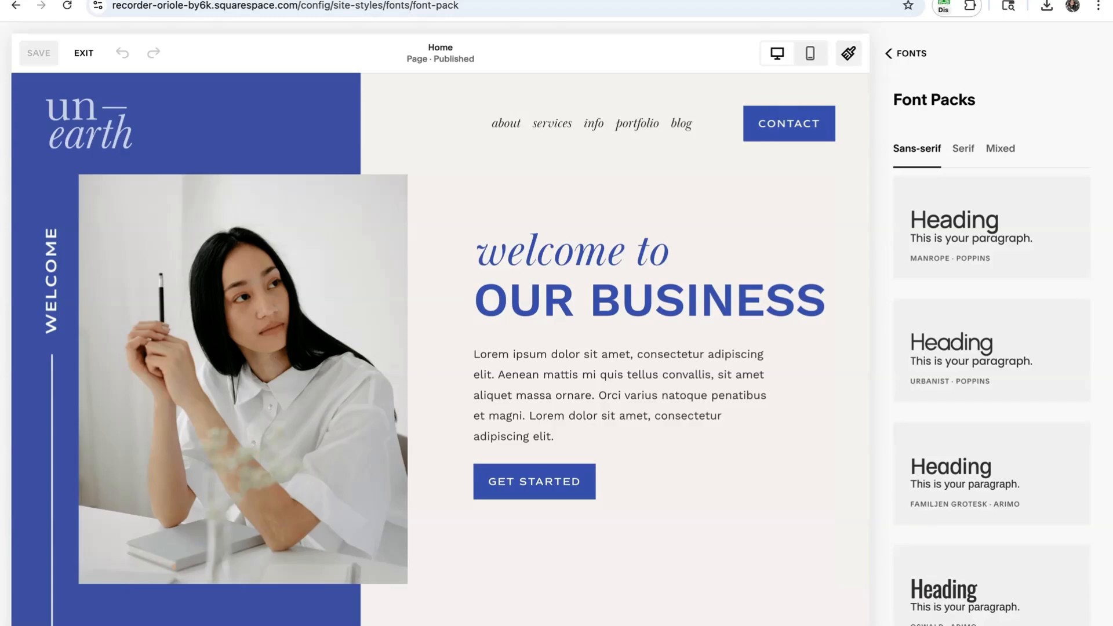
scroll(992, 226, "down", 2)
scroll(991, 227, "up", 2)
left_click(887, 53)
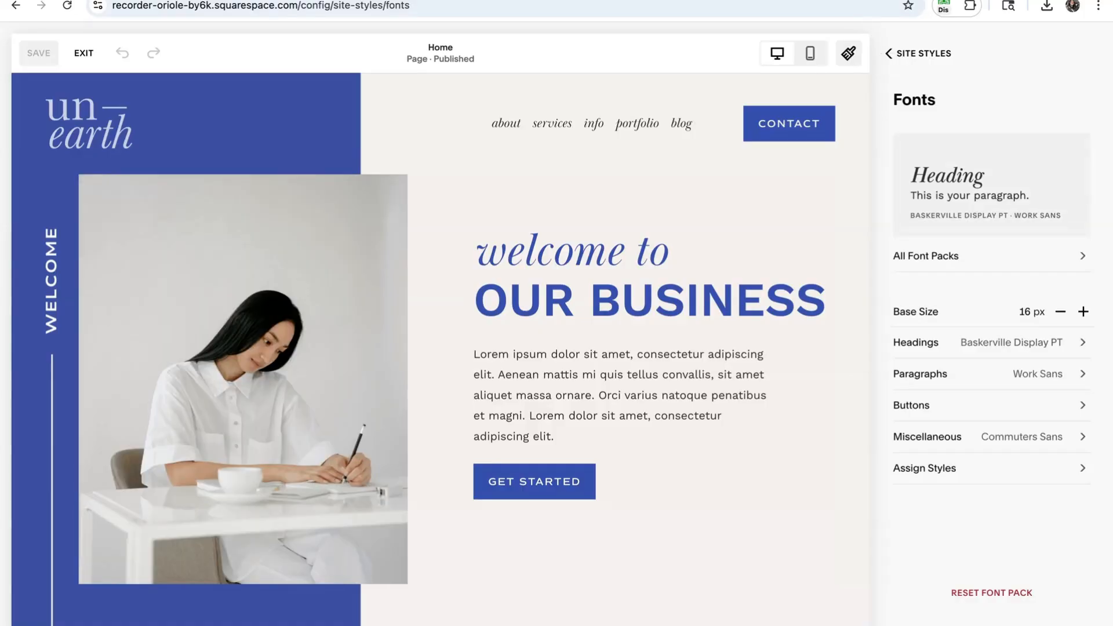
Examine the built-in fonts available for headings, leaving the font choice as it is
left_click(928, 342)
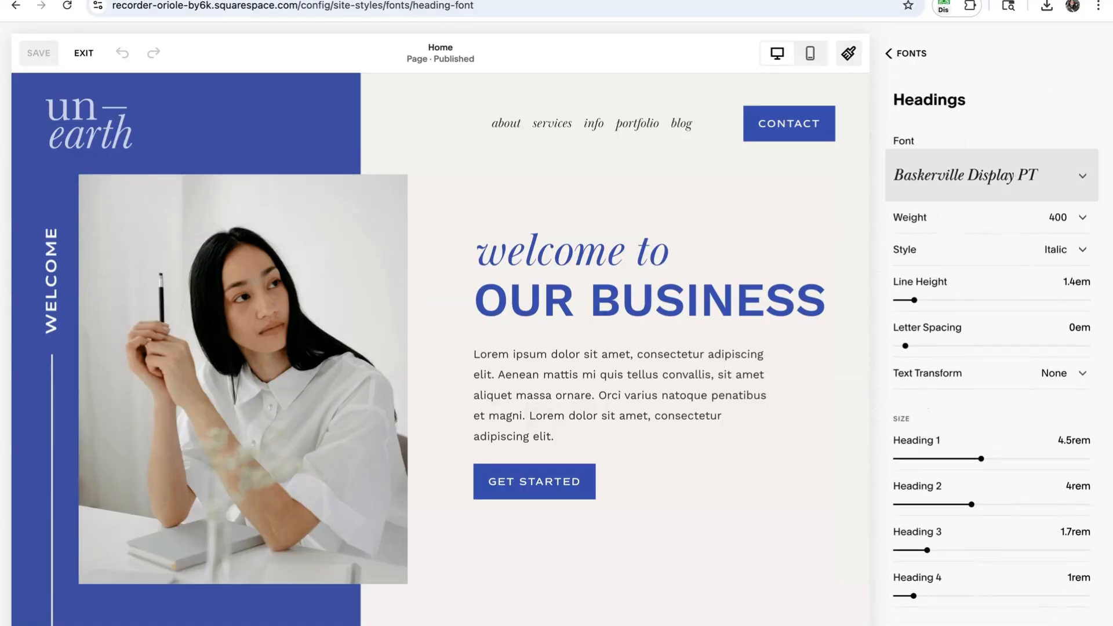
left_click(993, 175)
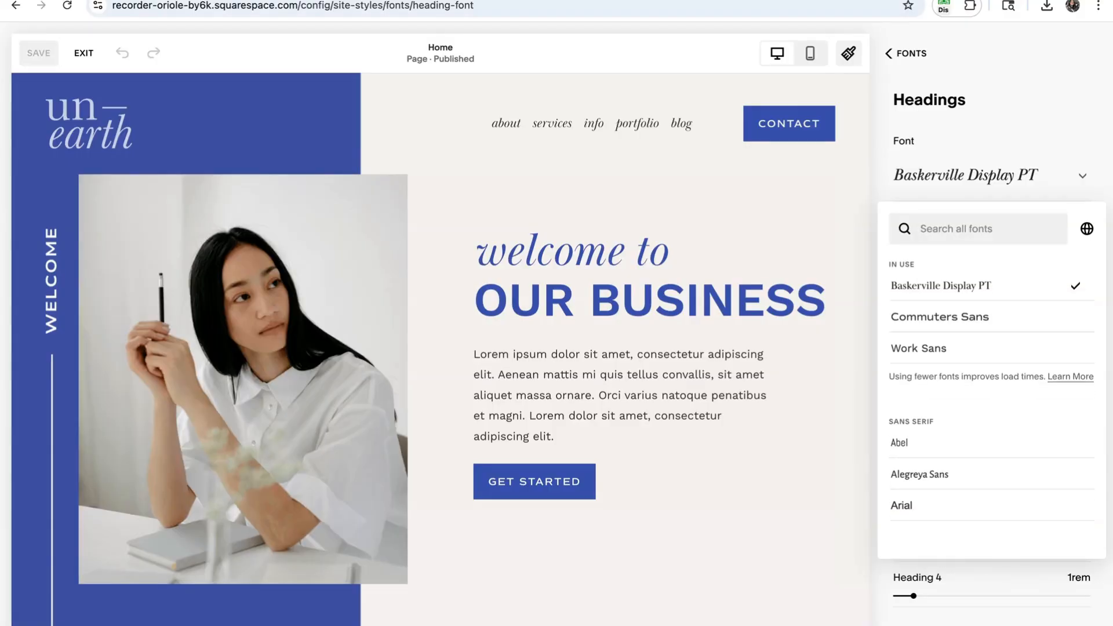
scroll(991, 382, "down", 2)
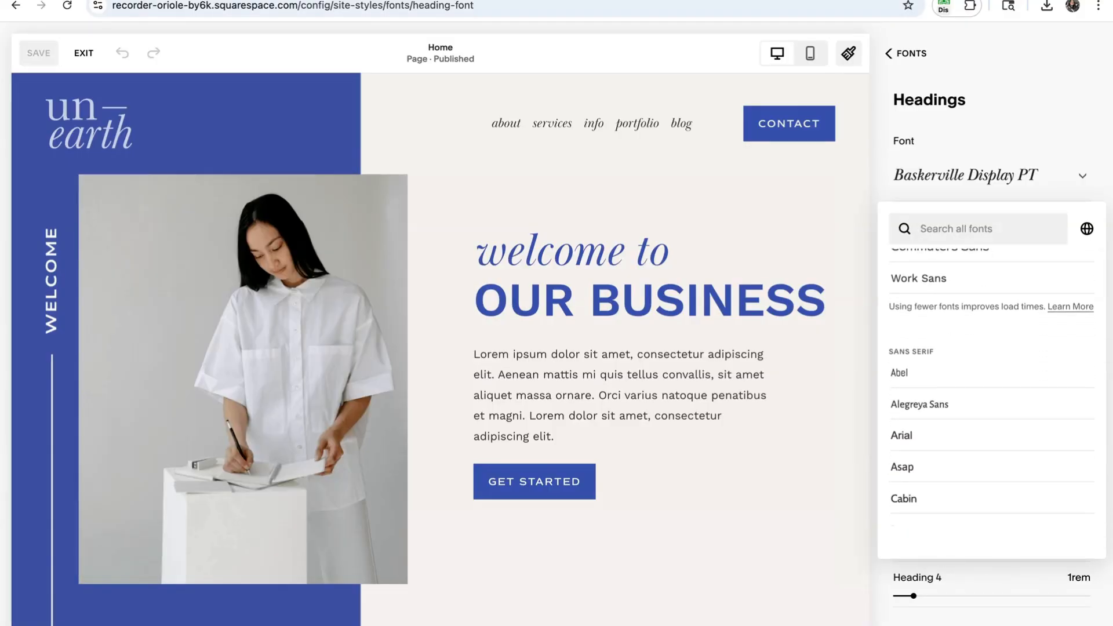
scroll(991, 388, "down", 6)
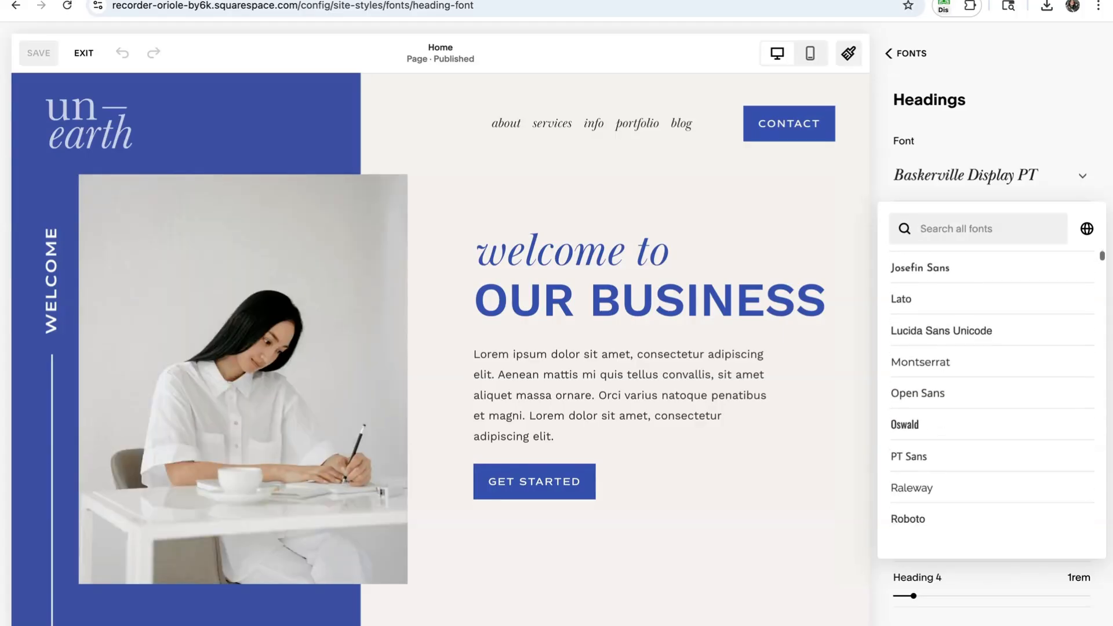
scroll(992, 388, "down", 2)
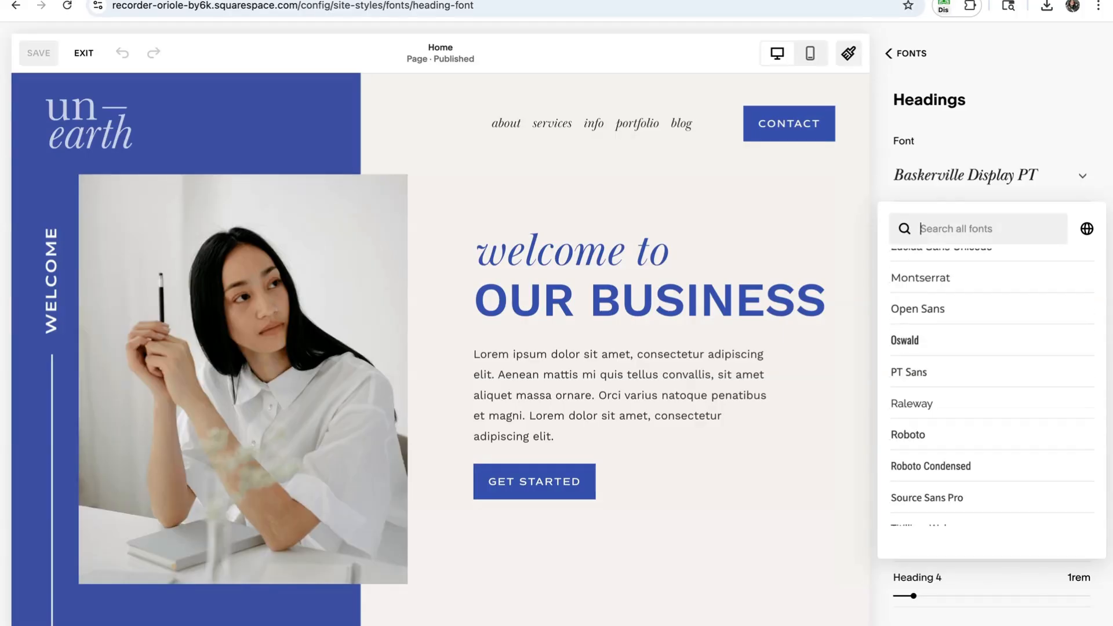
scroll(992, 389, "up", 10)
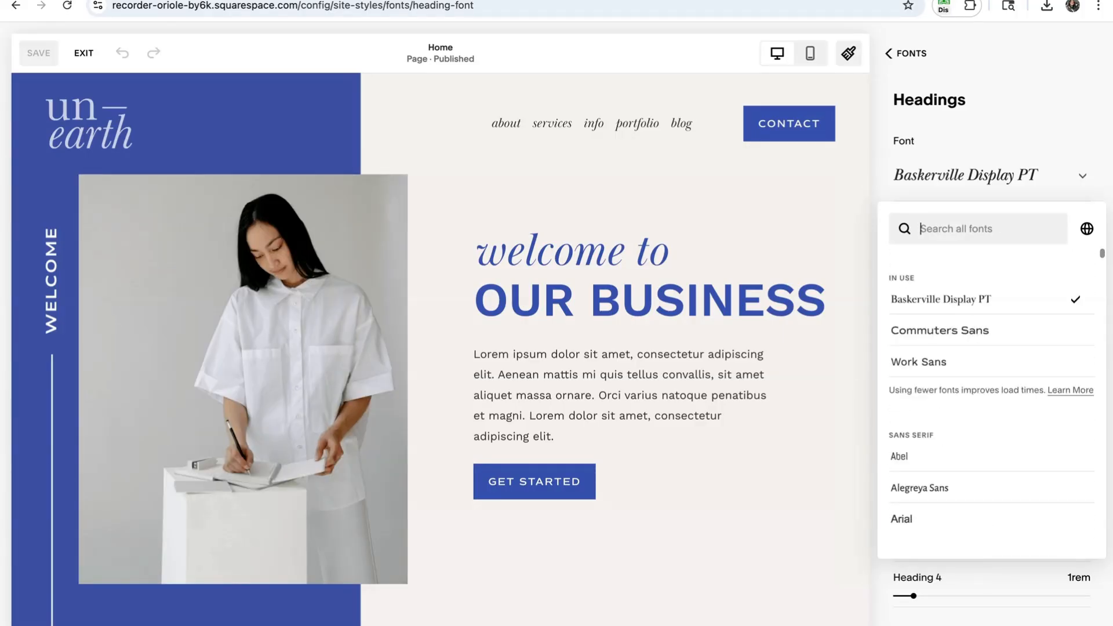
key("Escape")
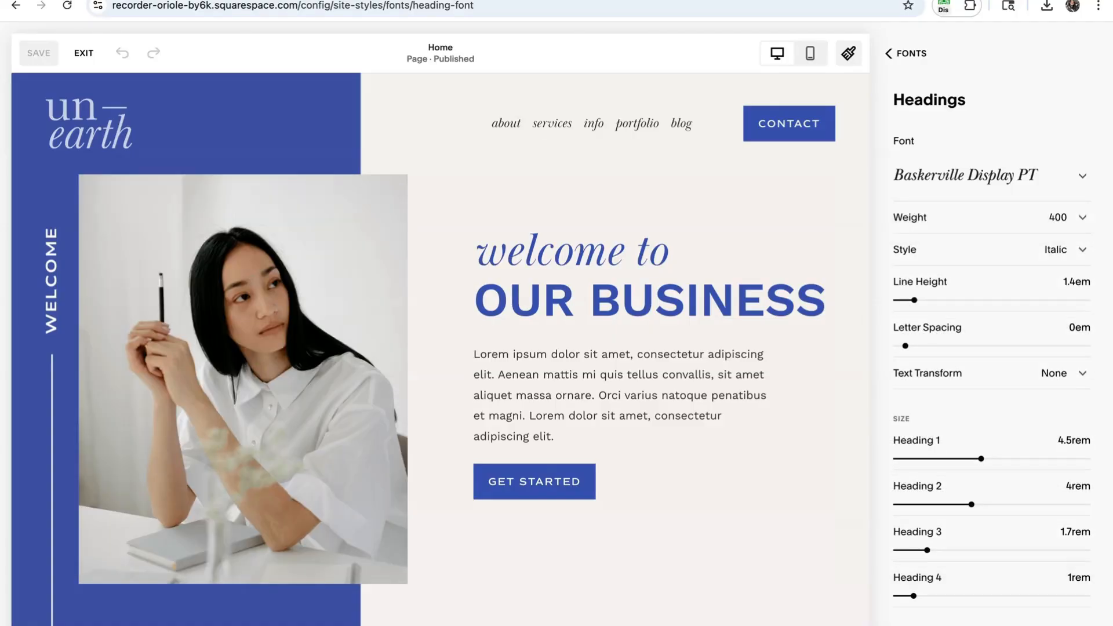
Close the site styles, exit page editing and view the upper part of the Home page
left_click(888, 54)
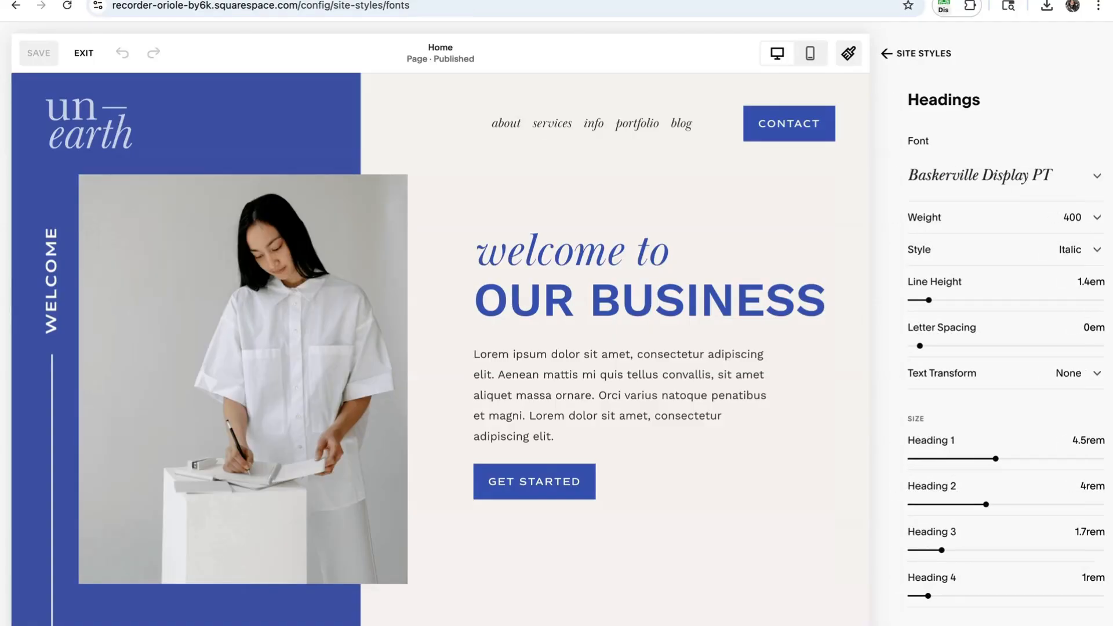
left_click(886, 53)
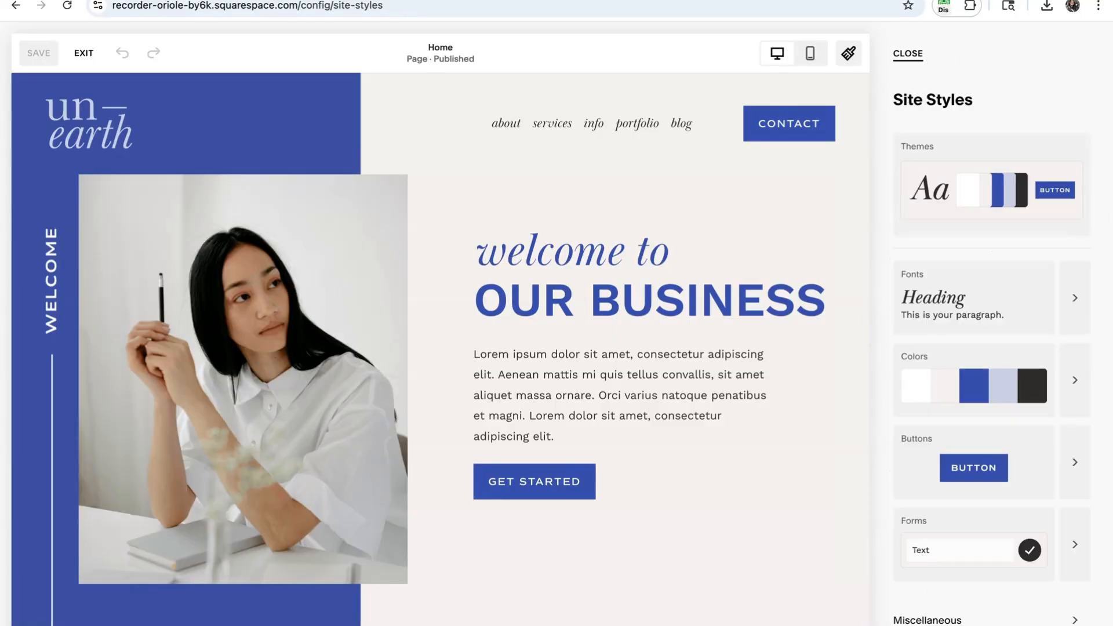
left_click(907, 53)
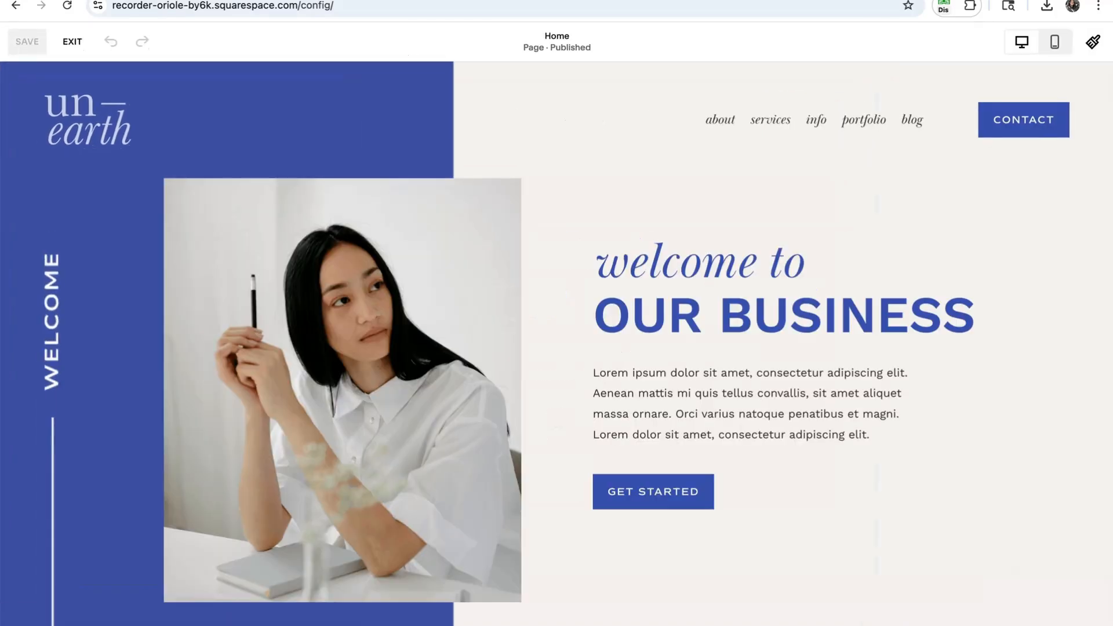
left_click(73, 41)
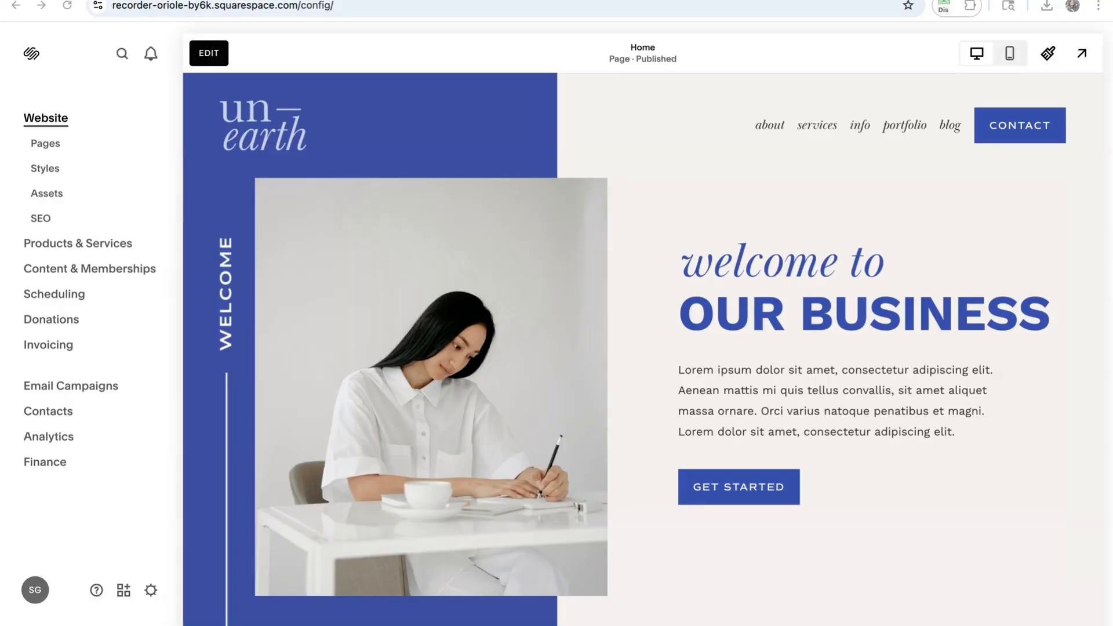
scroll(642, 348, "down", 1)
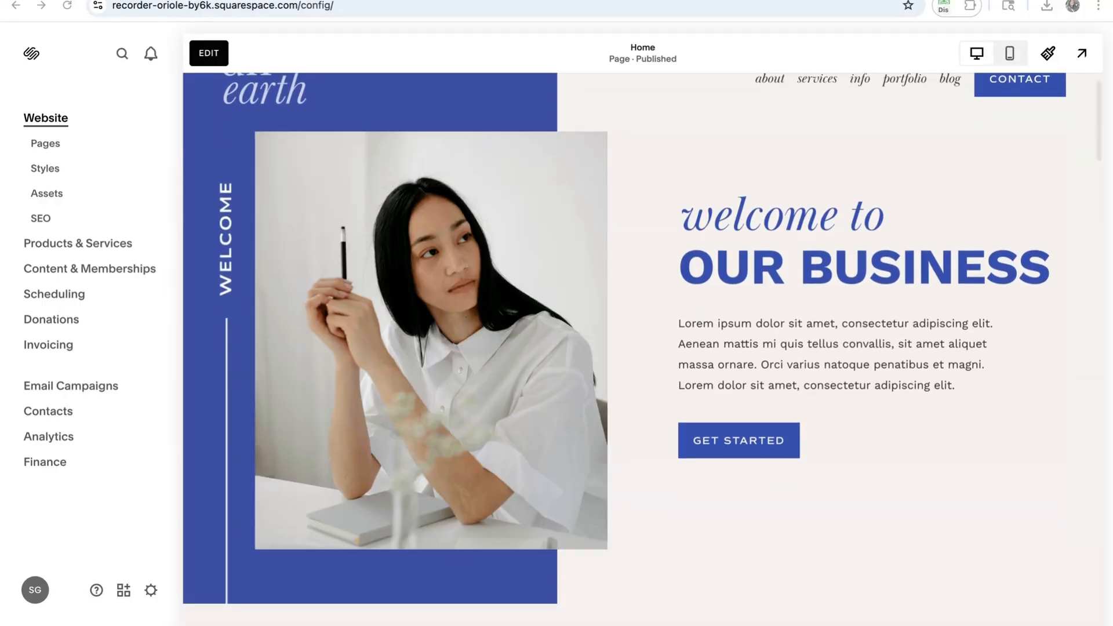
scroll(642, 348, "up", 1)
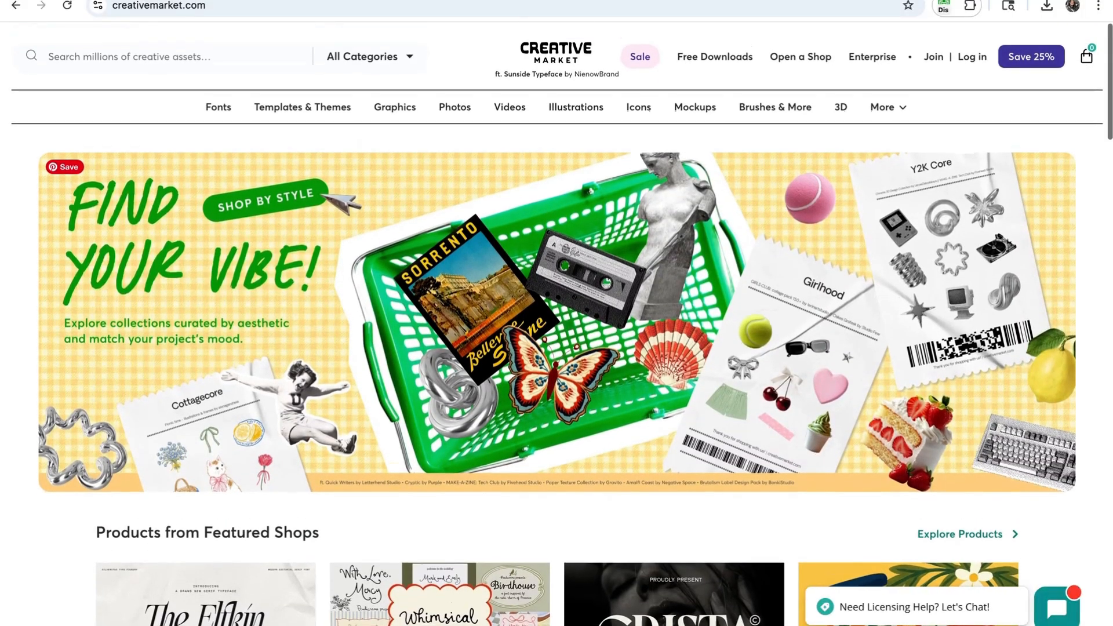
Browse the Calligraphy font style collection on Creative Market
mouse_move(218, 108)
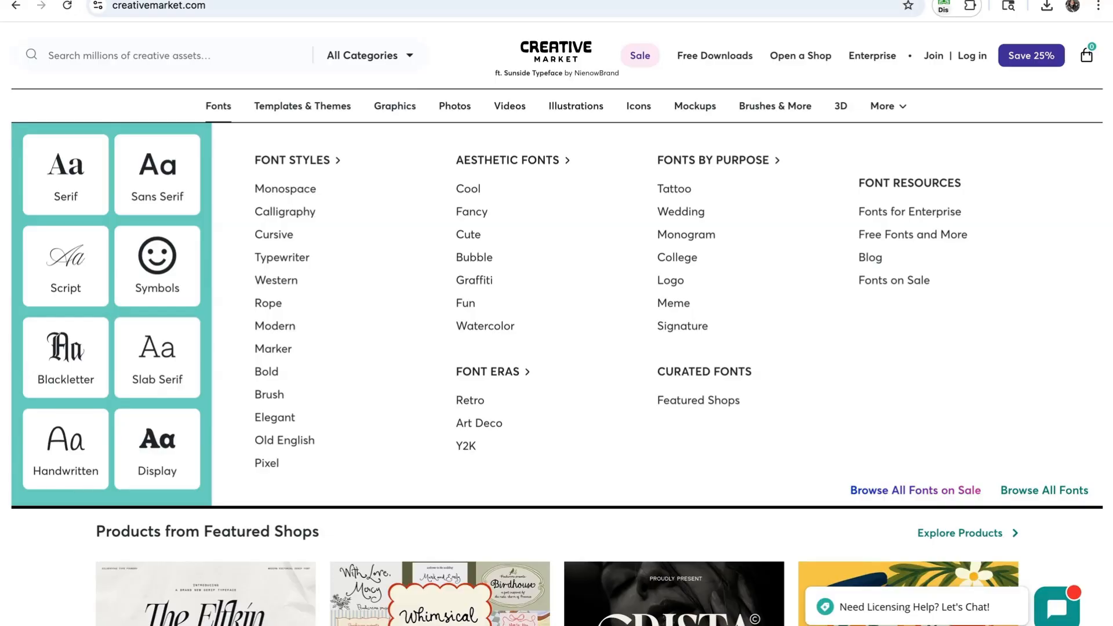
left_click(285, 212)
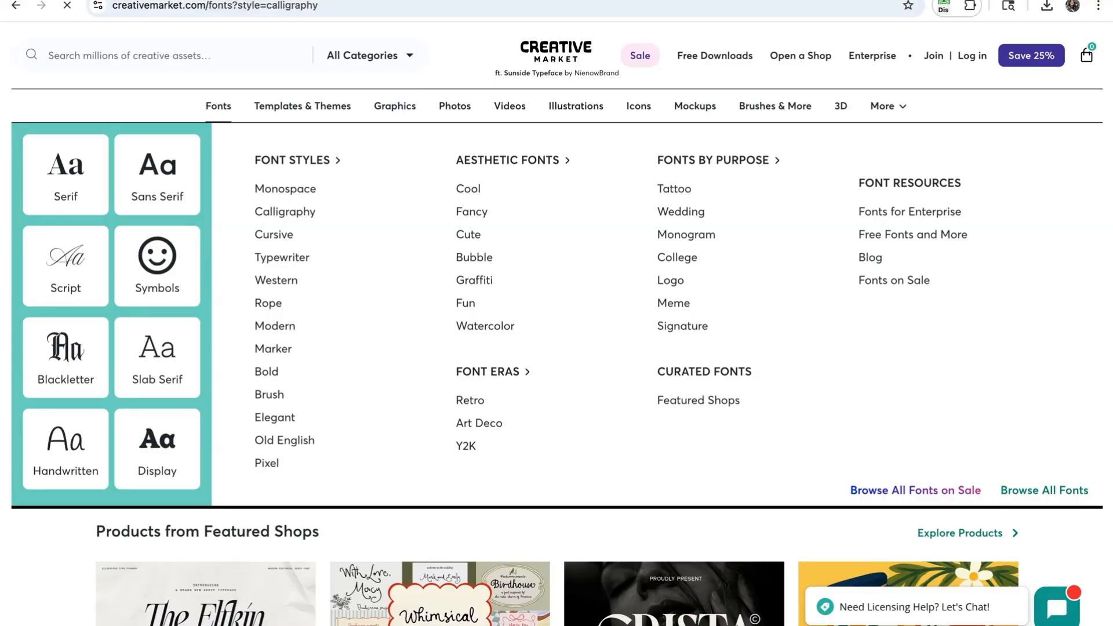
scroll(418, 325, "down", 4)
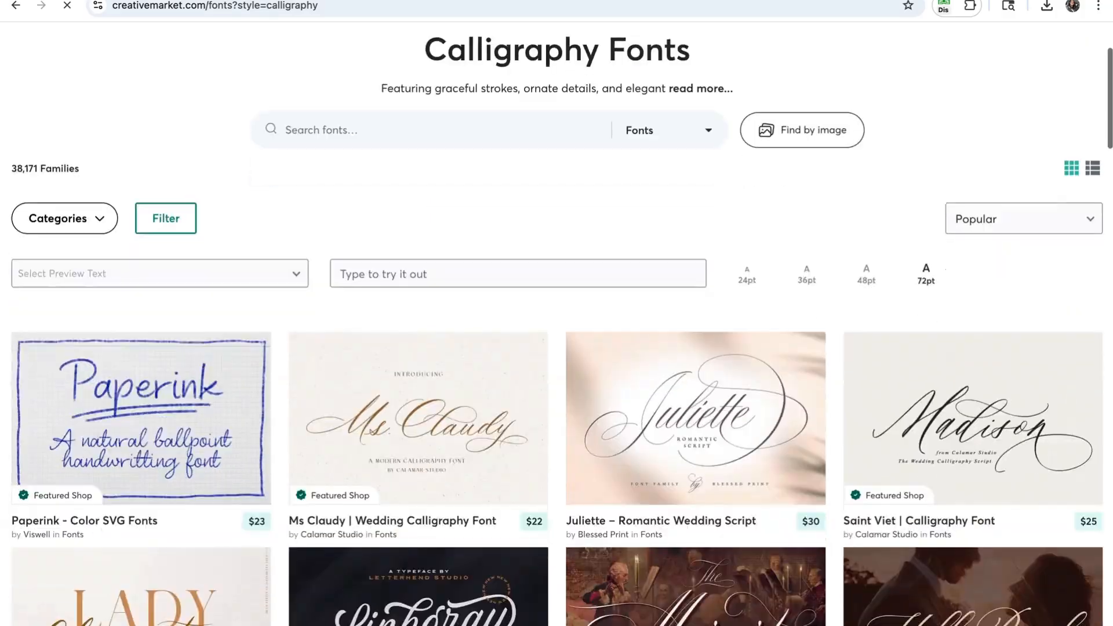
scroll(418, 348, "down", 6)
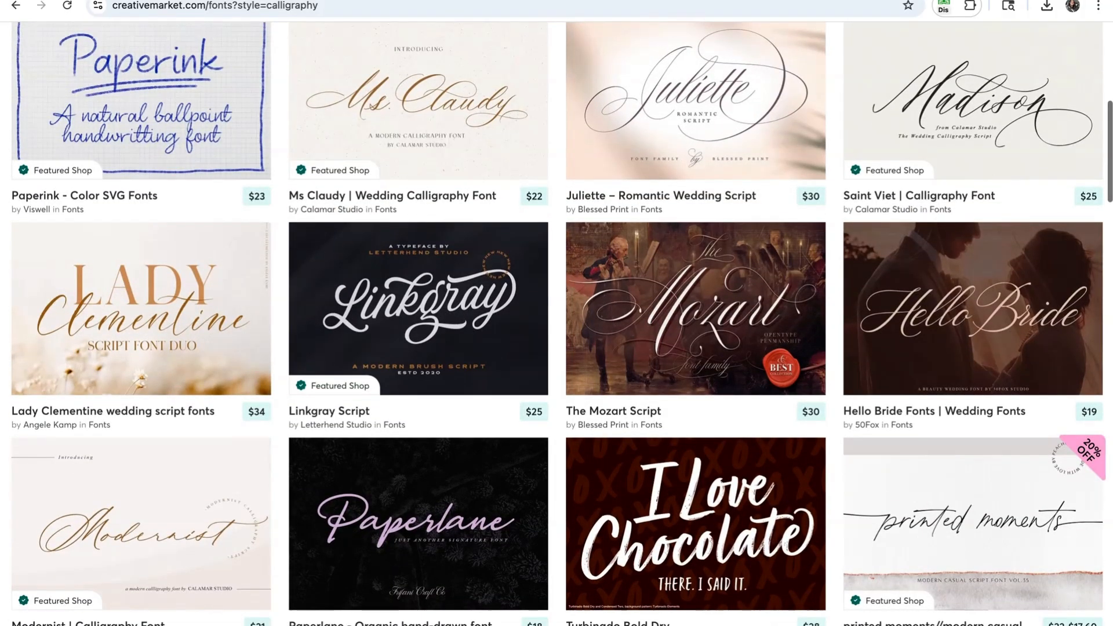
scroll(418, 336, "down", 5)
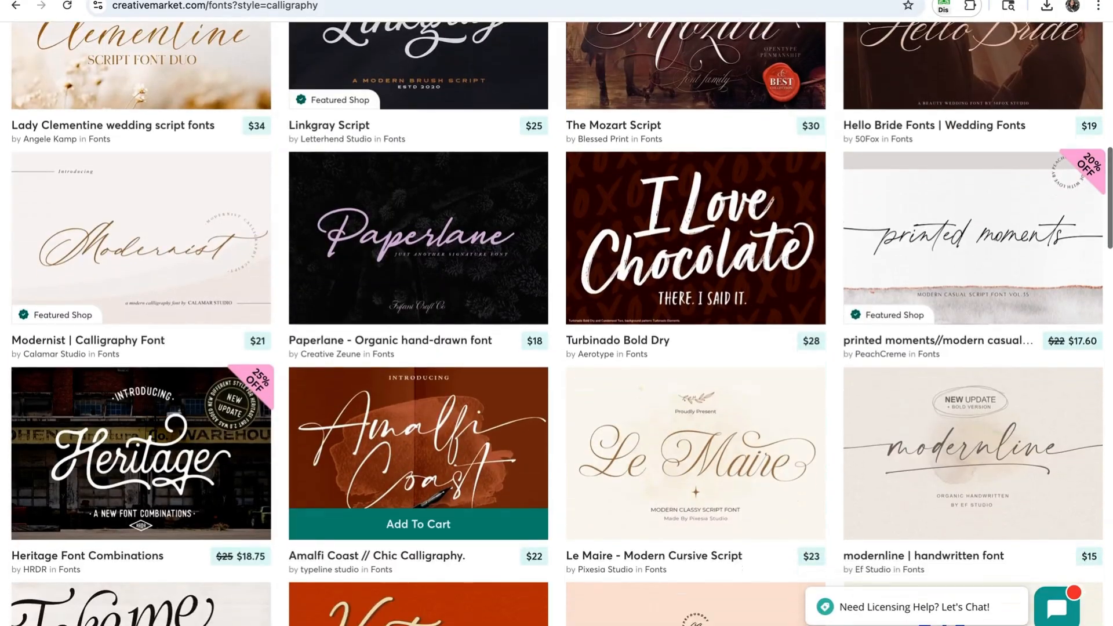
scroll(418, 359, "down", 2)
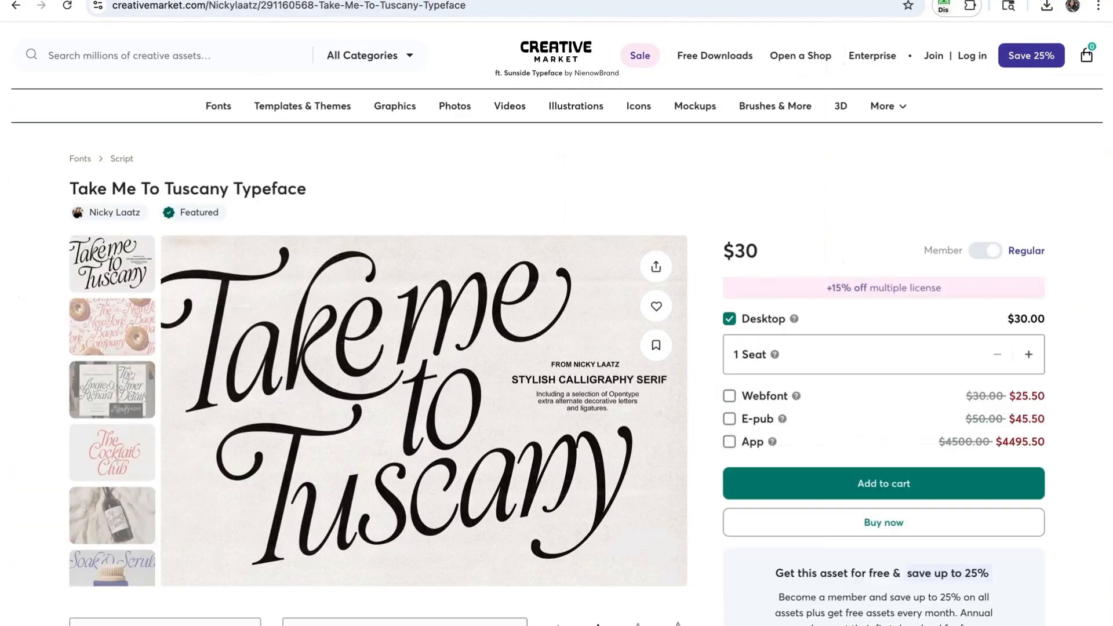
Examine the Desktop, Webfont, E-pub and App licence options for the Take Me To Tuscany Typeface
scroll(556, 348, "down", 1)
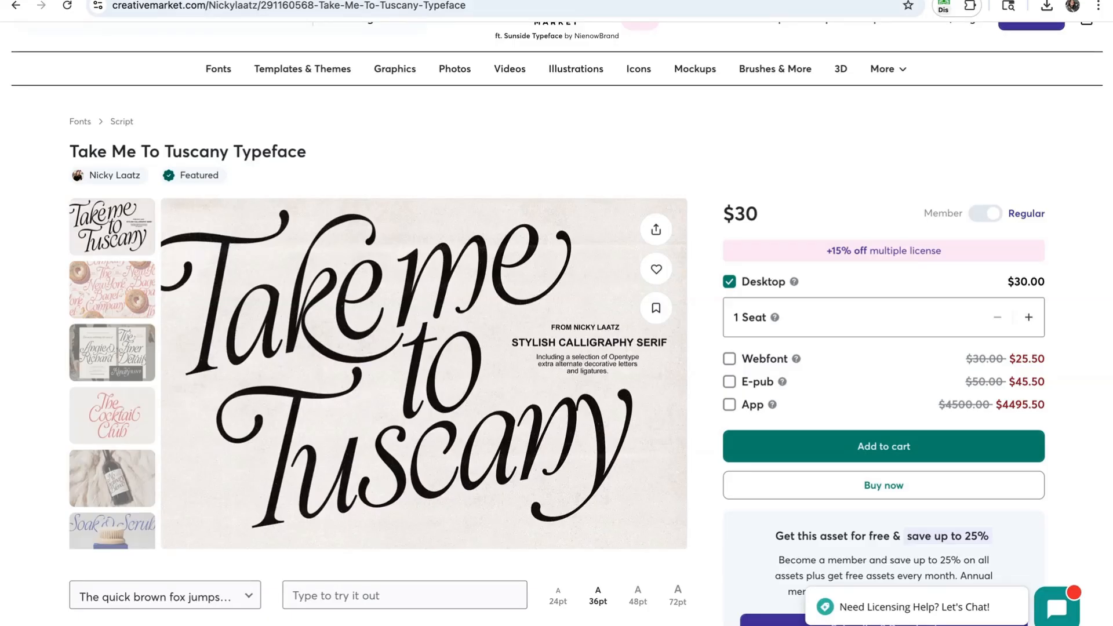
scroll(557, 324, "down", 1)
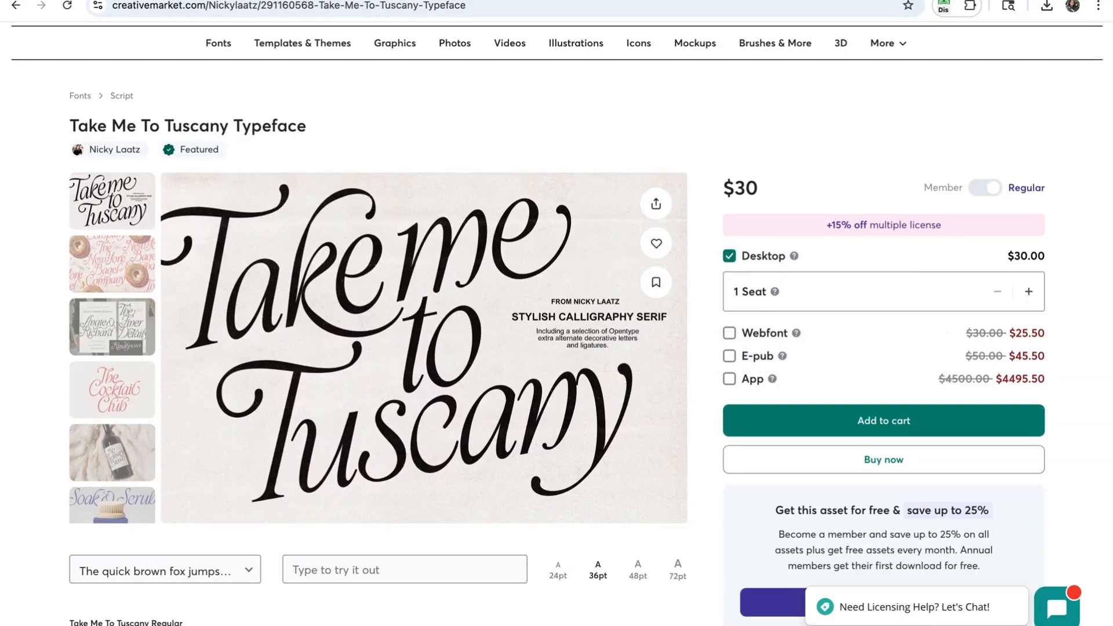
mouse_move(795, 256)
mouse_move(782, 356)
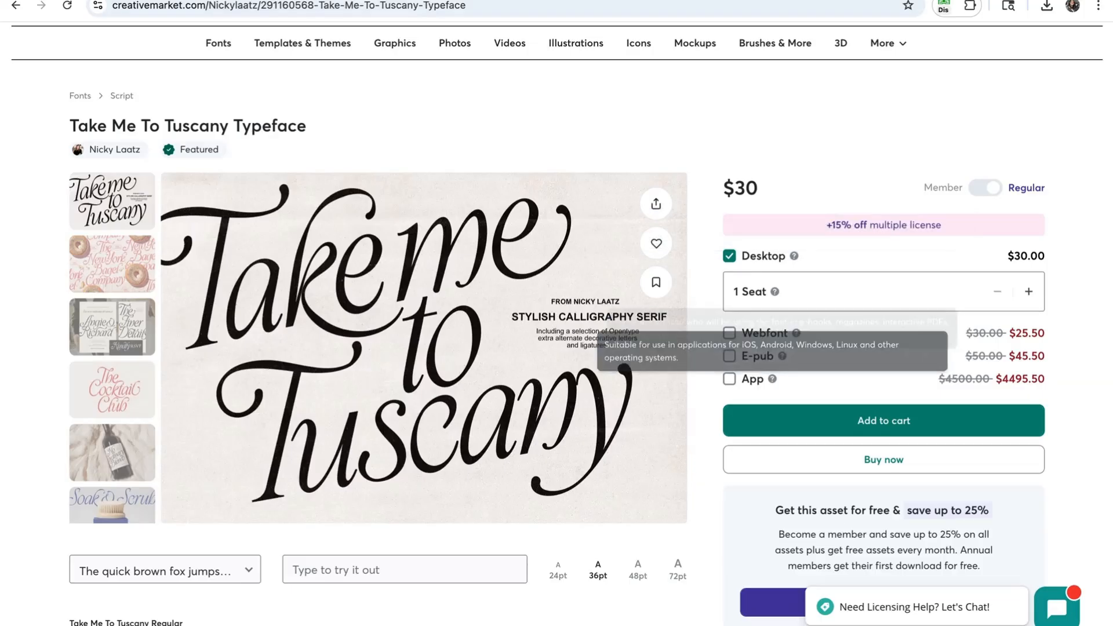
Switch to Adobe Fonts and examine its font families along with the tag, classification and property filters
key("ctrl+Tab")
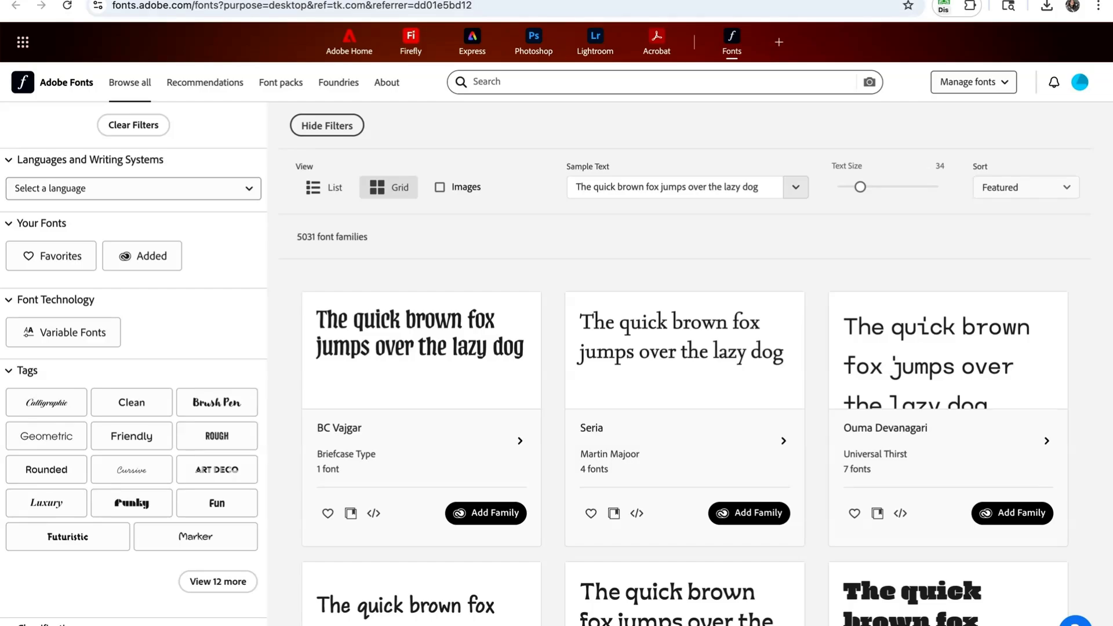
scroll(685, 348, "down", 2)
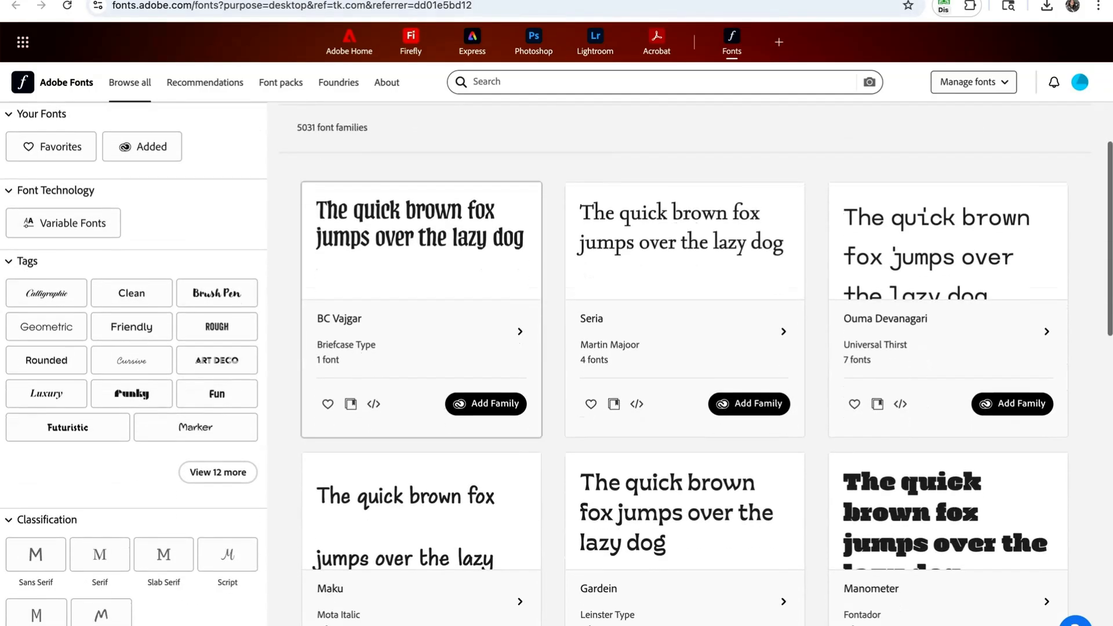
scroll(685, 348, "down", 10)
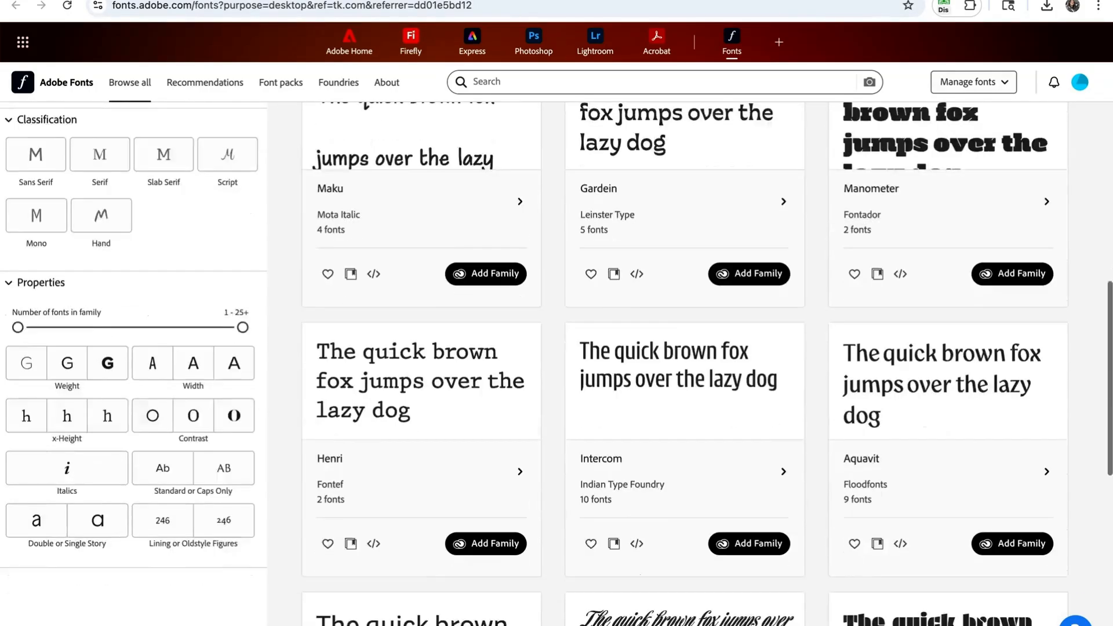
scroll(685, 359, "down", 2)
scroll(684, 359, "up", 6)
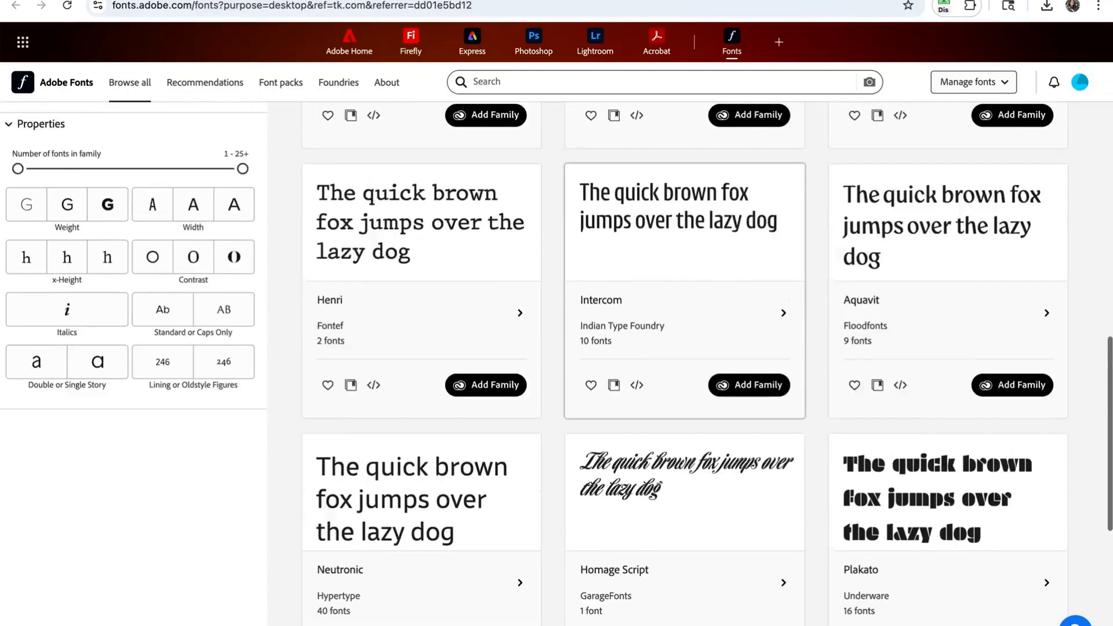
scroll(684, 359, "up", 8)
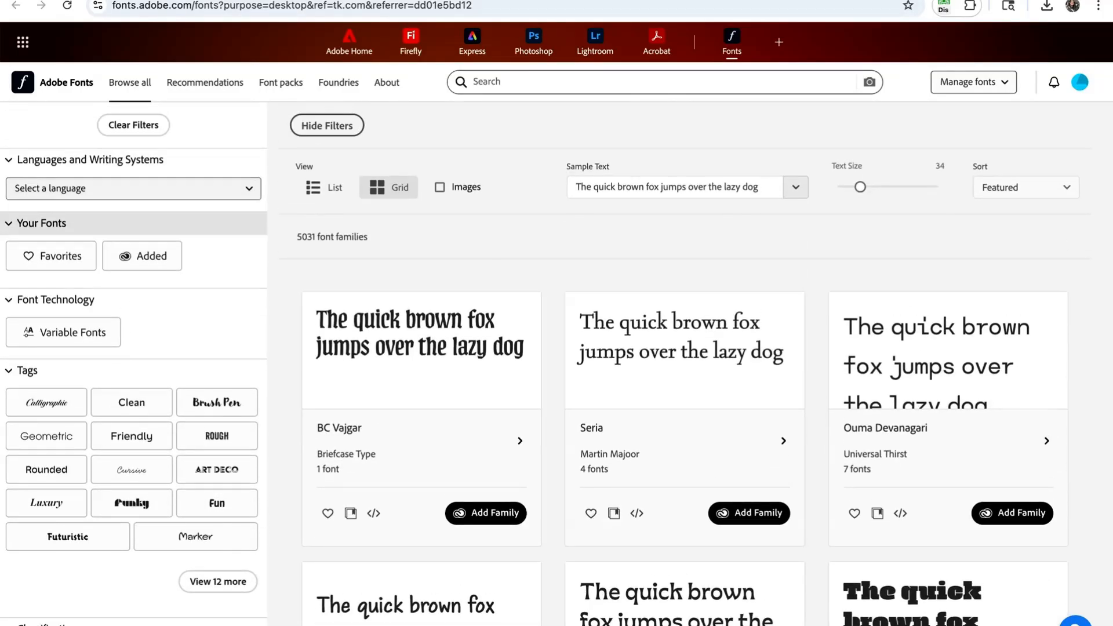
scroll(132, 336, "down", 1)
scroll(684, 360, "down", 5)
scroll(684, 359, "up", 6)
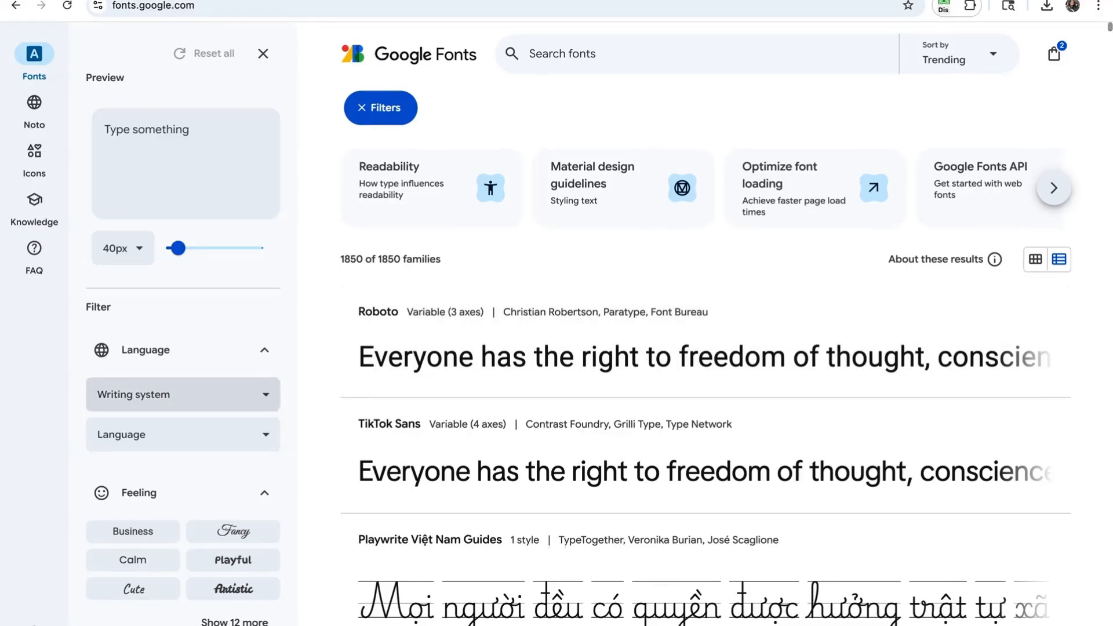
Examine the language, feeling, appearance and calligraphy filters available in Google Fonts
scroll(133, 276, "down", 5)
scroll(133, 276, "down", 4)
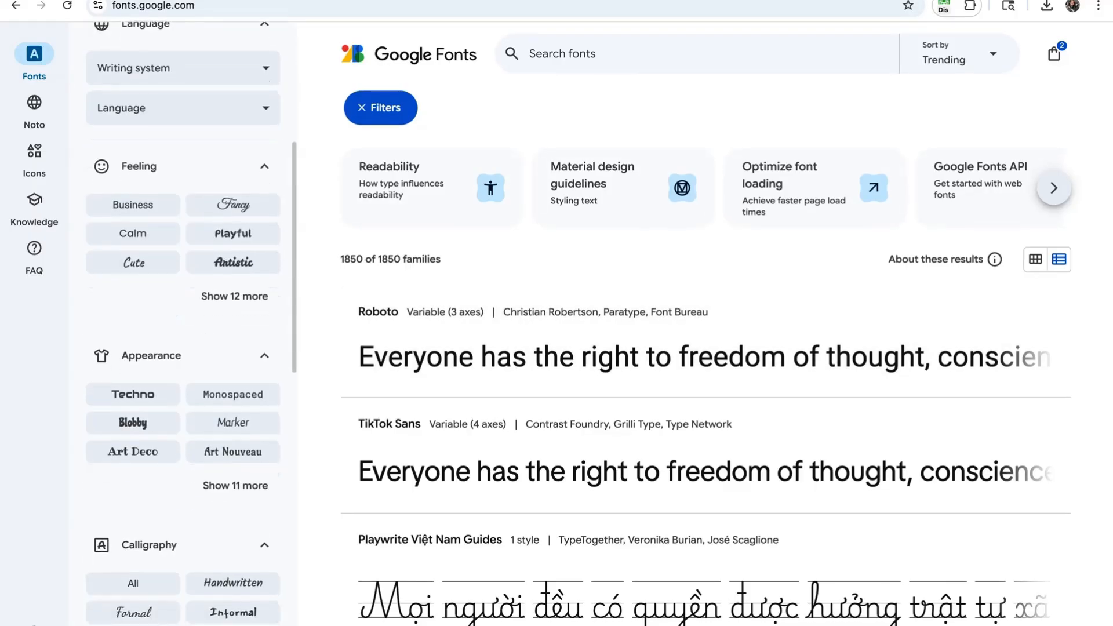
scroll(133, 276, "up", 6)
scroll(133, 276, "up", 3)
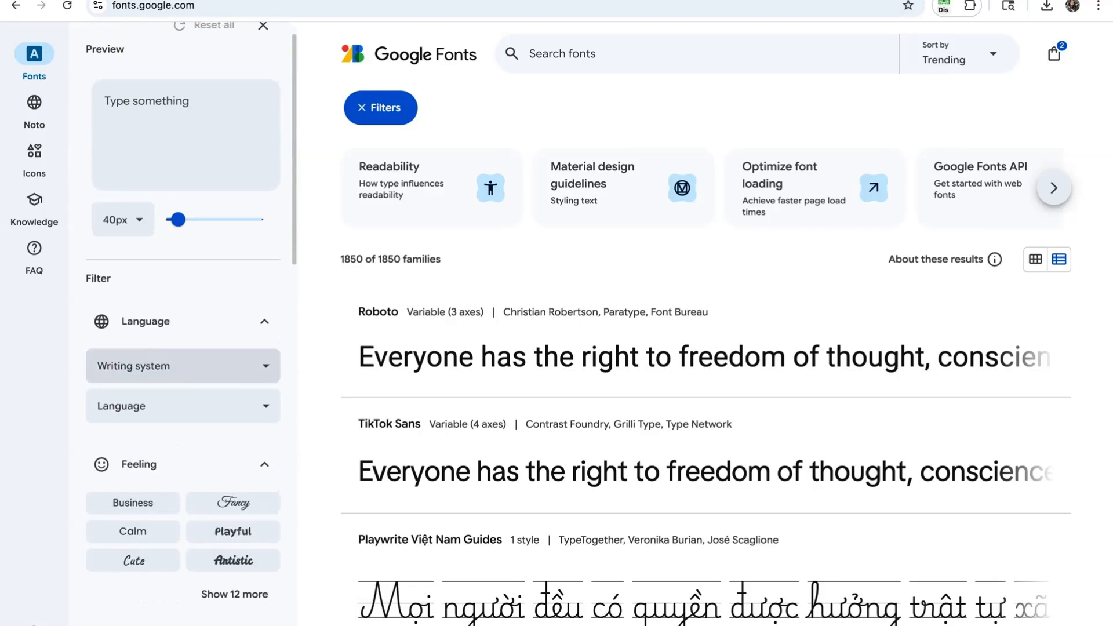
scroll(706, 342, "down", 2)
scroll(706, 342, "up", 2)
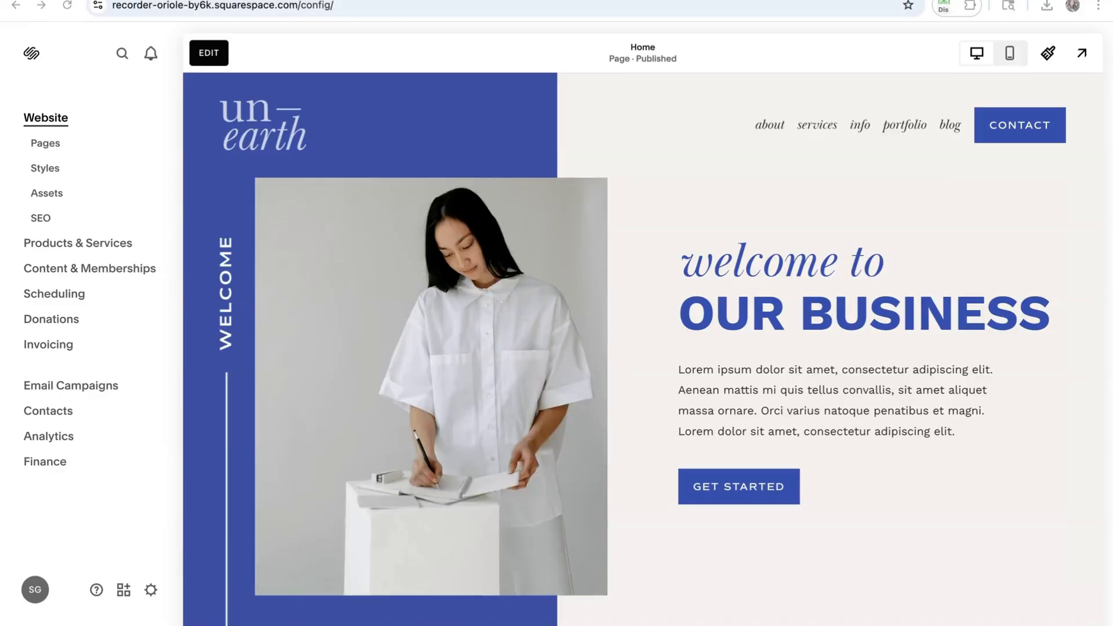
Select the Botanica.otf font file in Finder and open Font Squirrel's Webfont Generator at fontsquirrel.com/tools/webfont-generator
key("super+Tab")
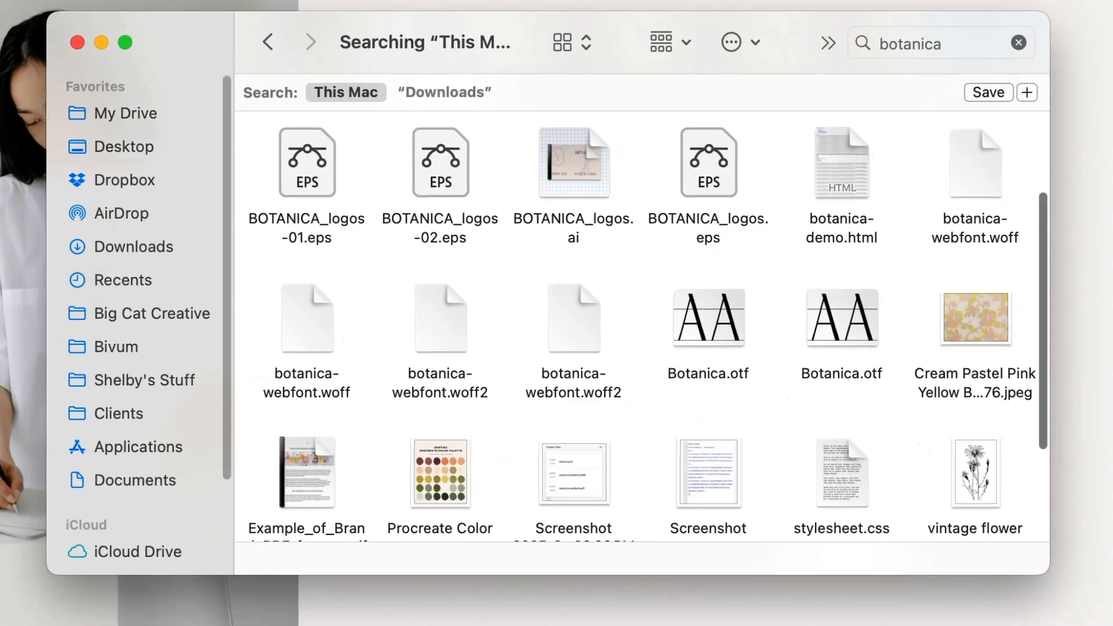
left_click(709, 318)
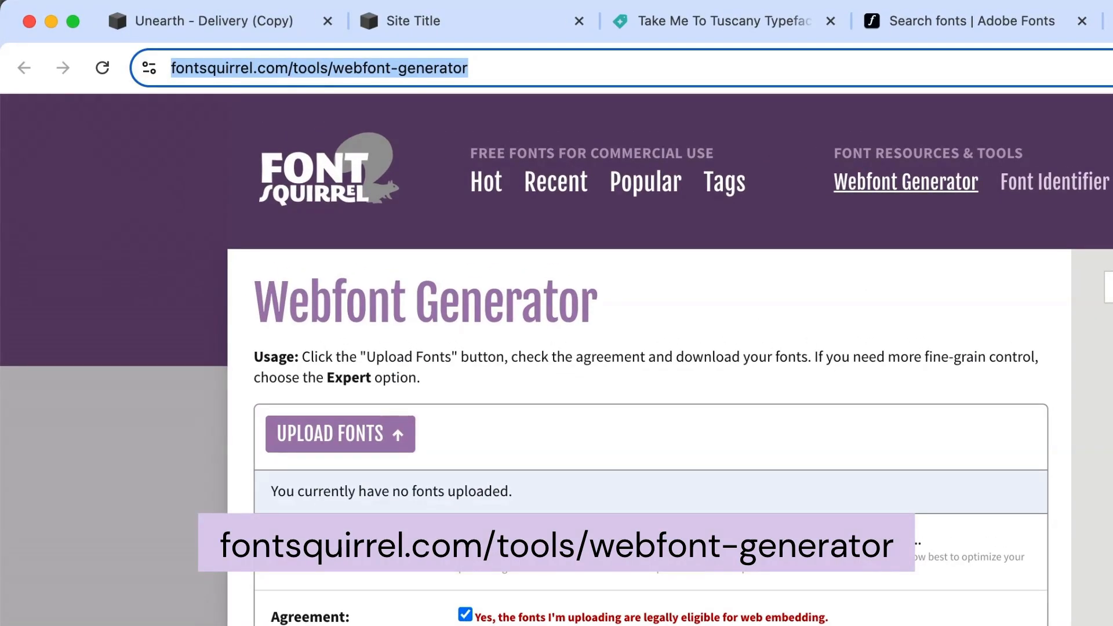
left_click(563, 68)
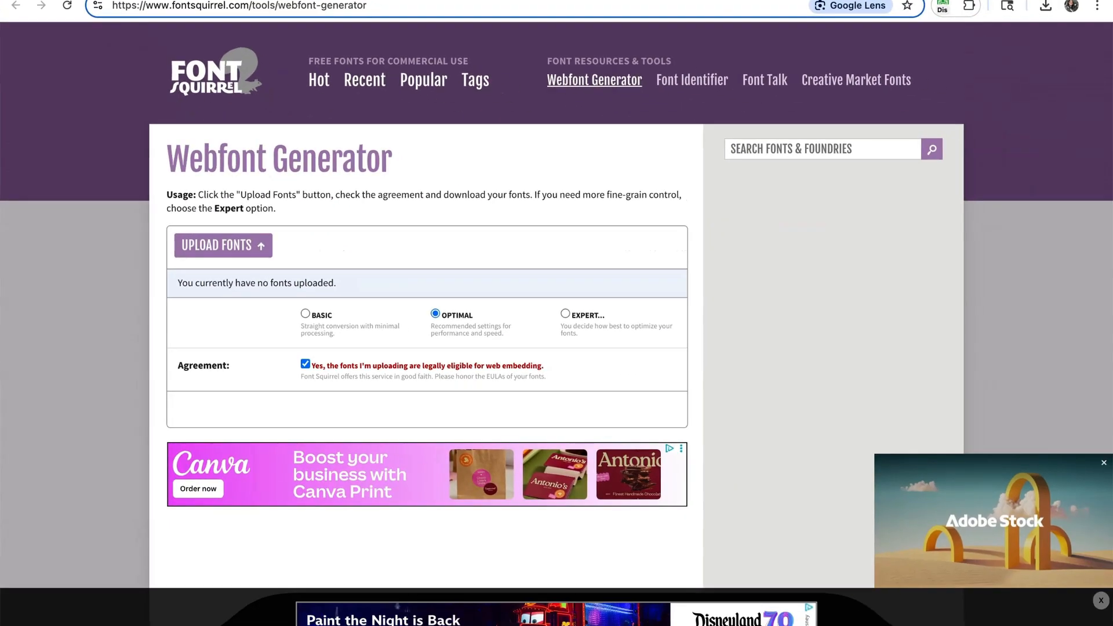
key("Return")
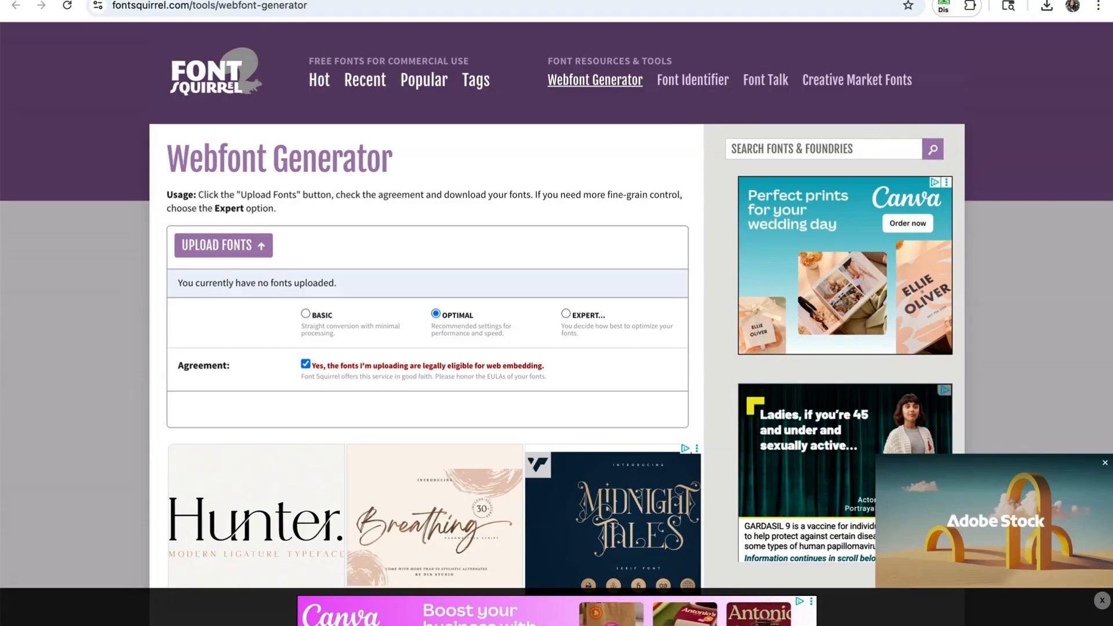
Upload Botanica.otf from Finder to the Webfont Generator and download the converted kit with the Optimal setting
left_click(1090, 624)
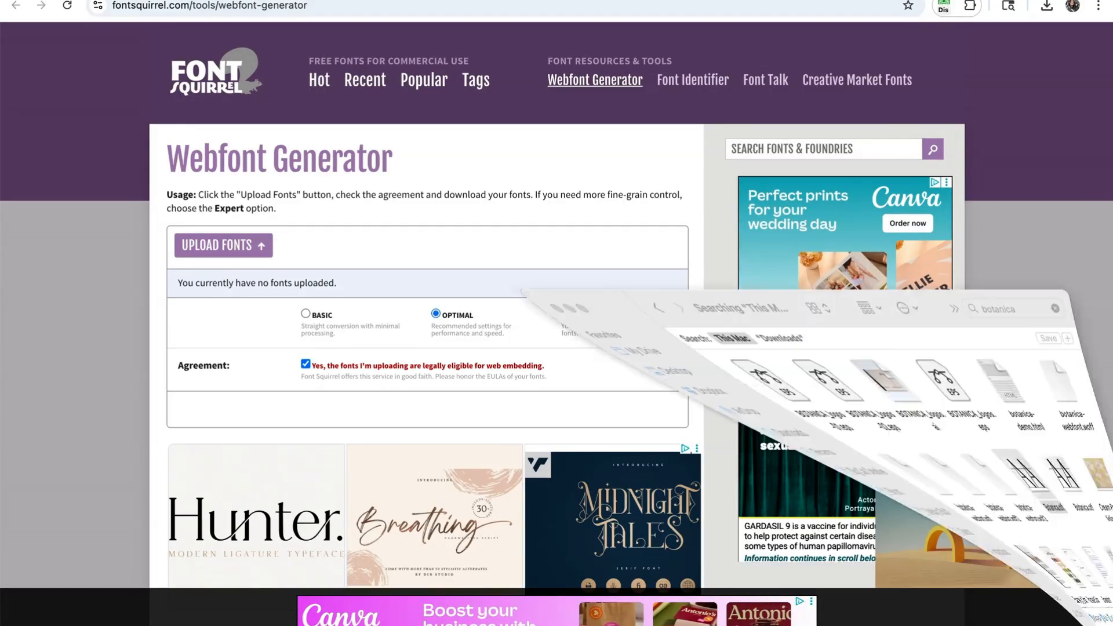
left_click(814, 377)
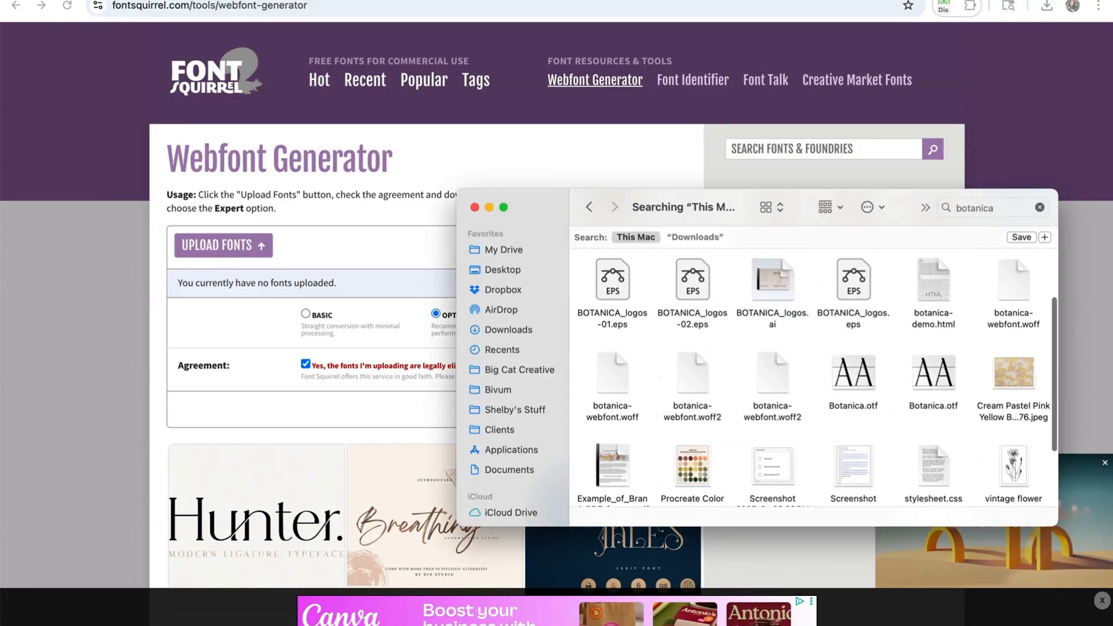
left_click_drag(853, 386, 253, 255)
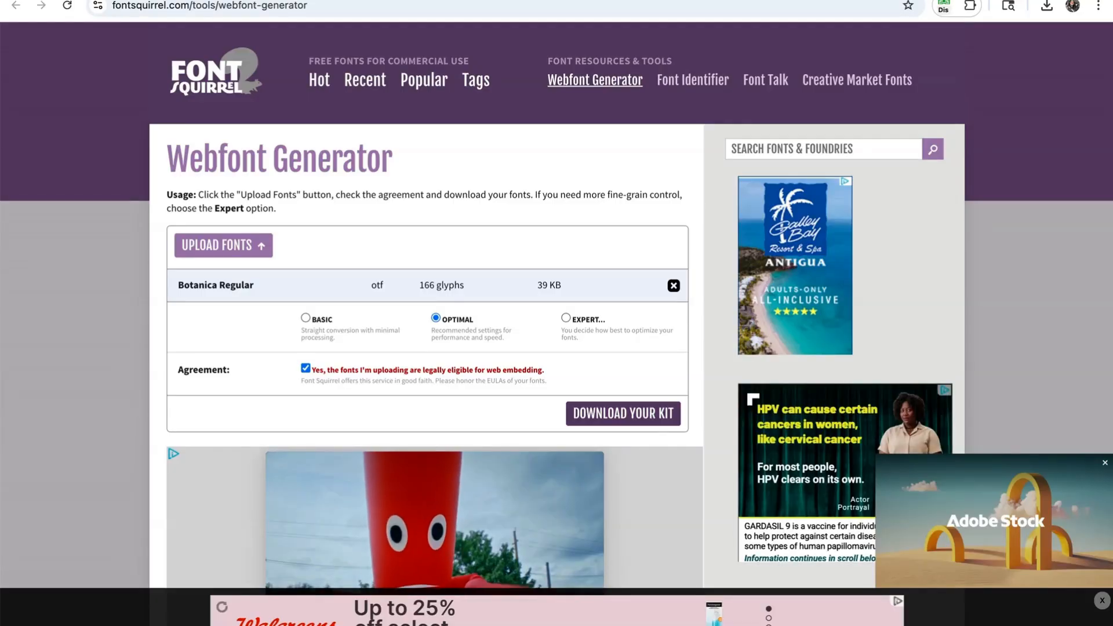
left_click(623, 414)
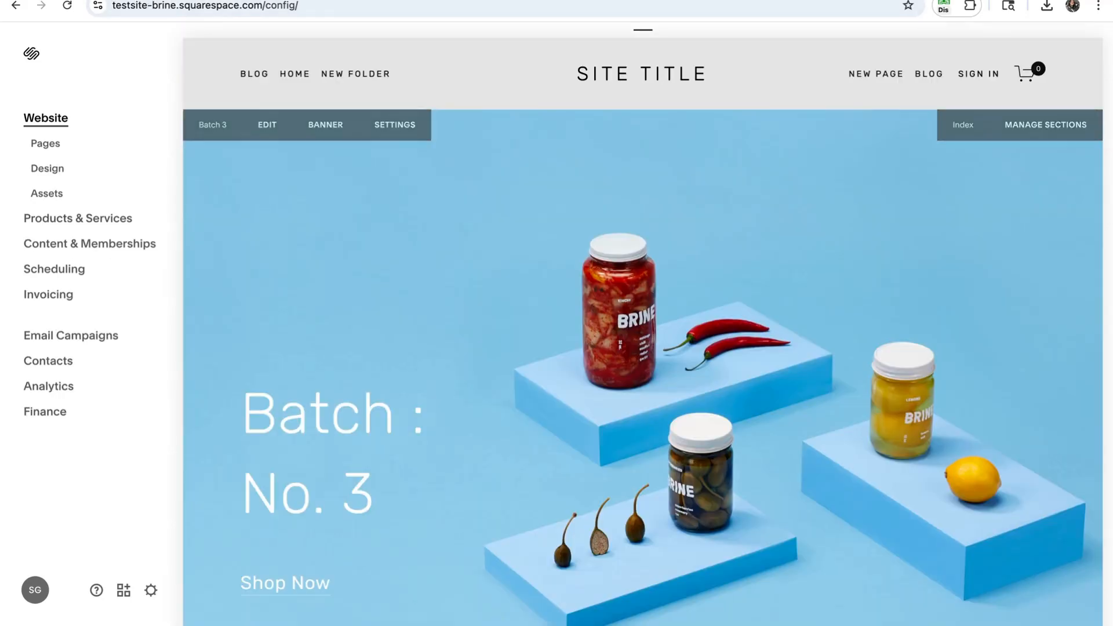
Switch to the Unearth site in Squarespace and open Custom CSS from the custom code options of its pages
mouse_move(192, 46)
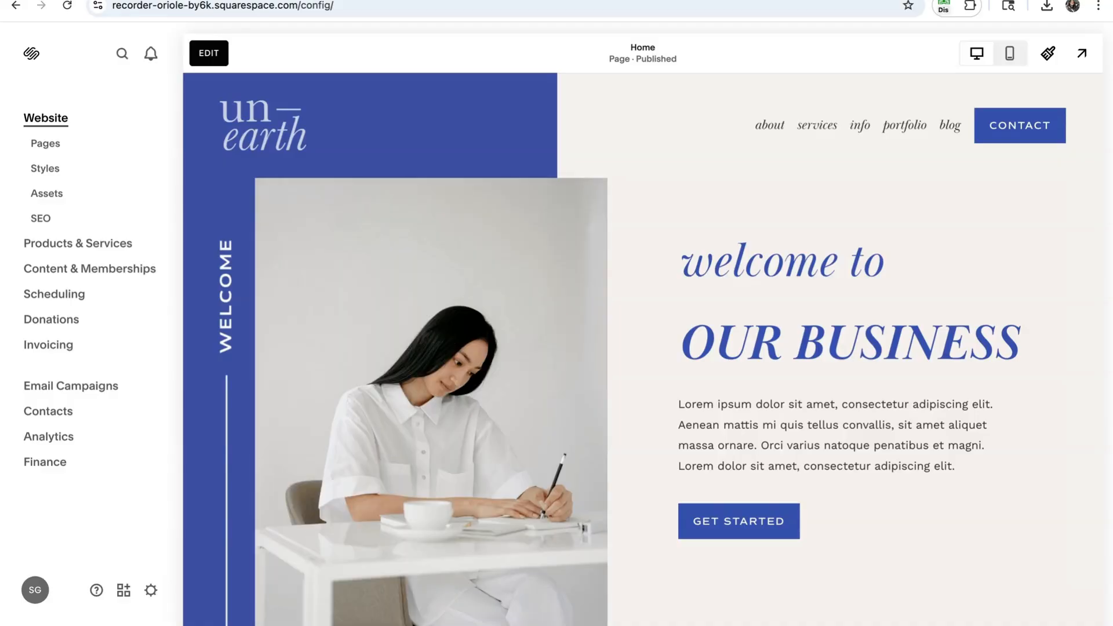
left_click(45, 143)
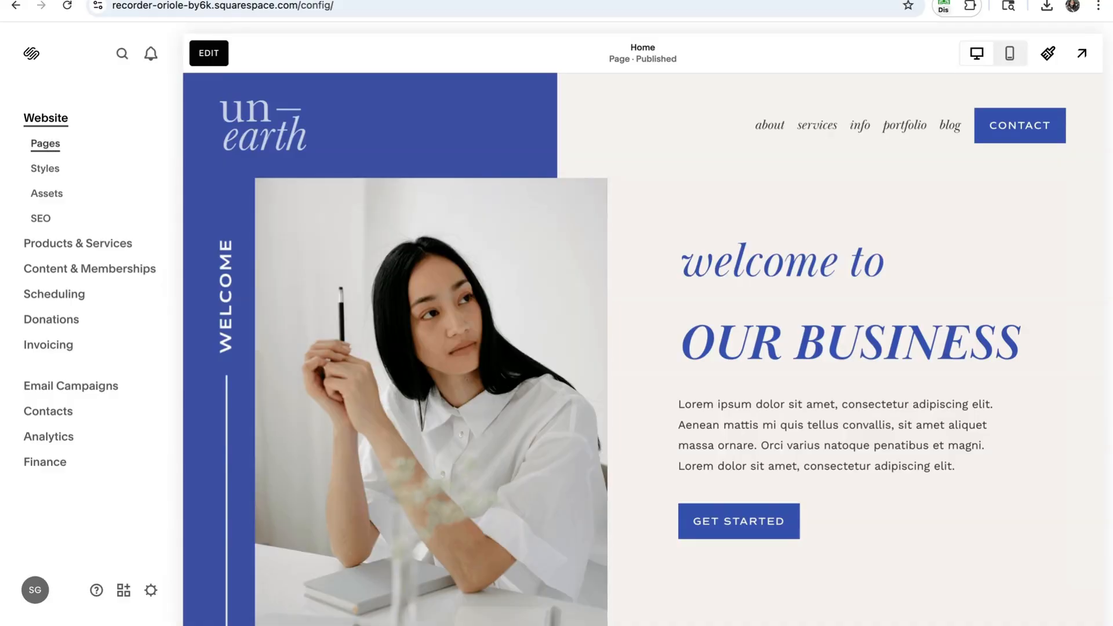
scroll(116, 266, "down", 4)
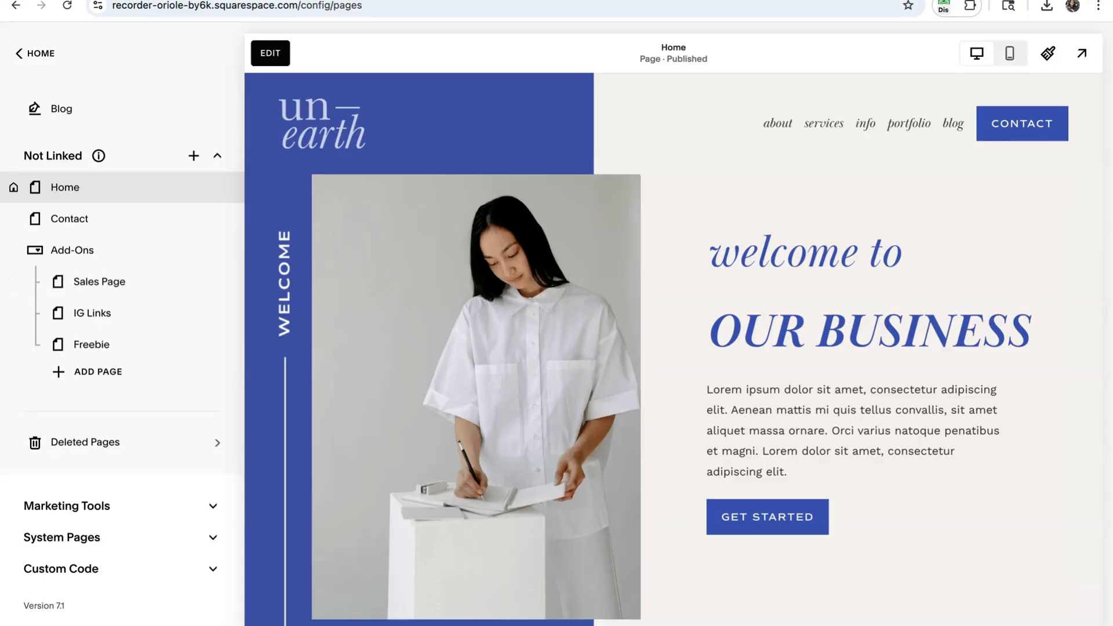
left_click(61, 568)
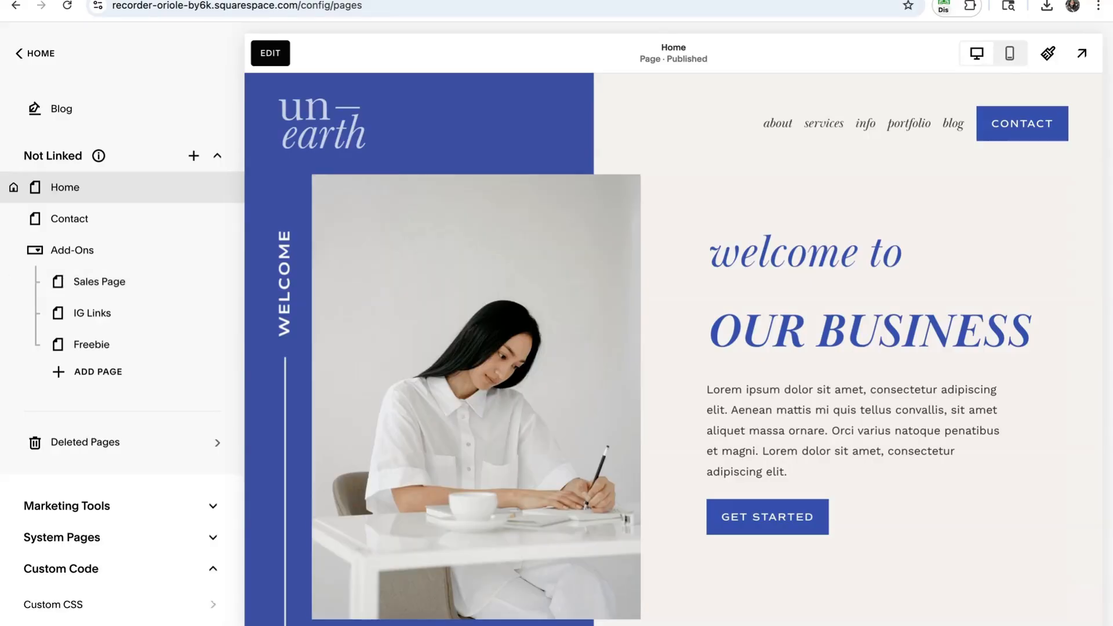
scroll(62, 569, "down", 1)
left_click(52, 558)
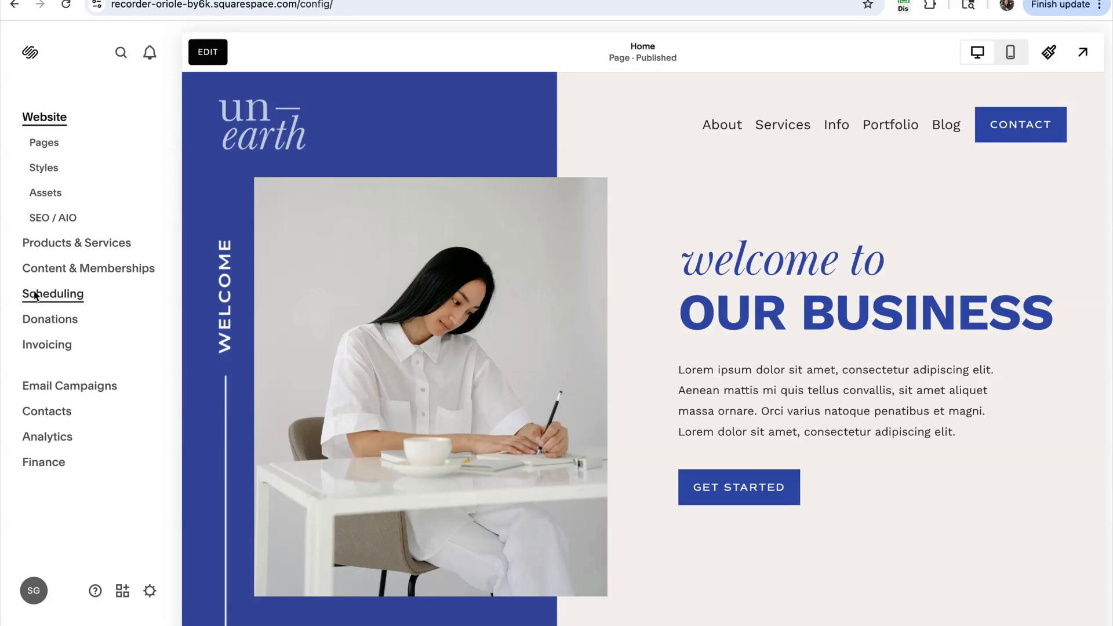
Search the Squarespace dashboard for "custom css" and open the Custom CSS editor from the result
key("slash")
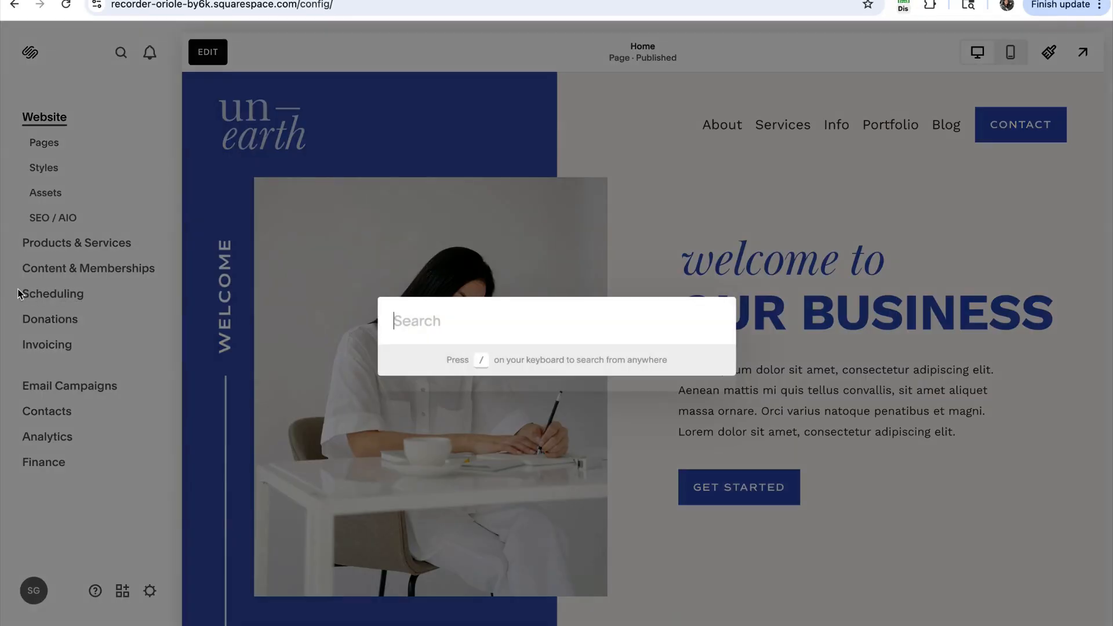
type("custom")
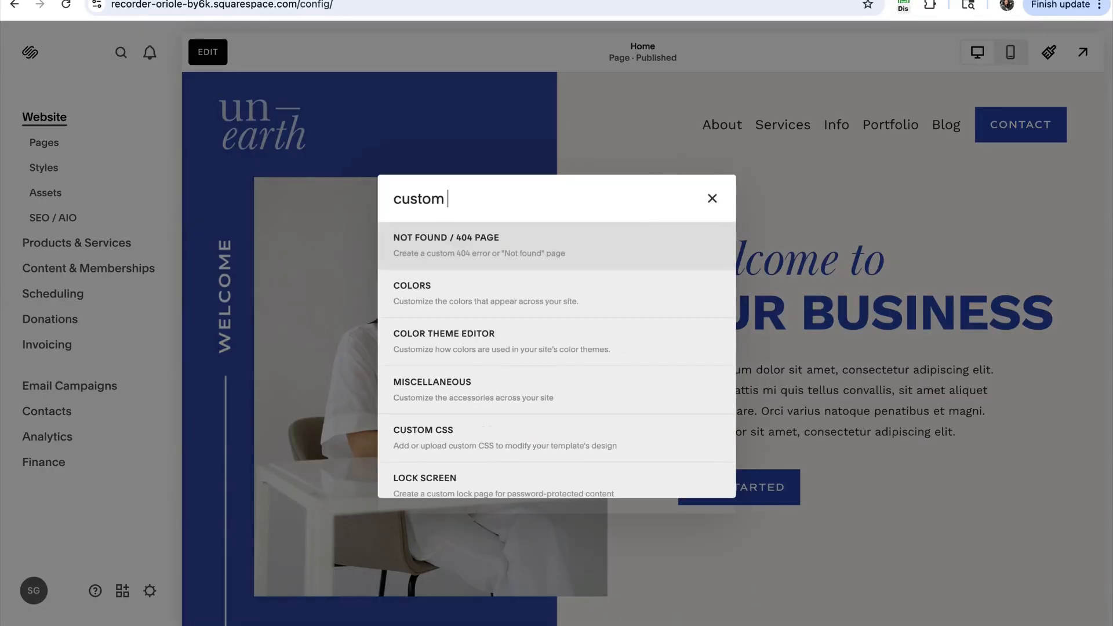
type(" css")
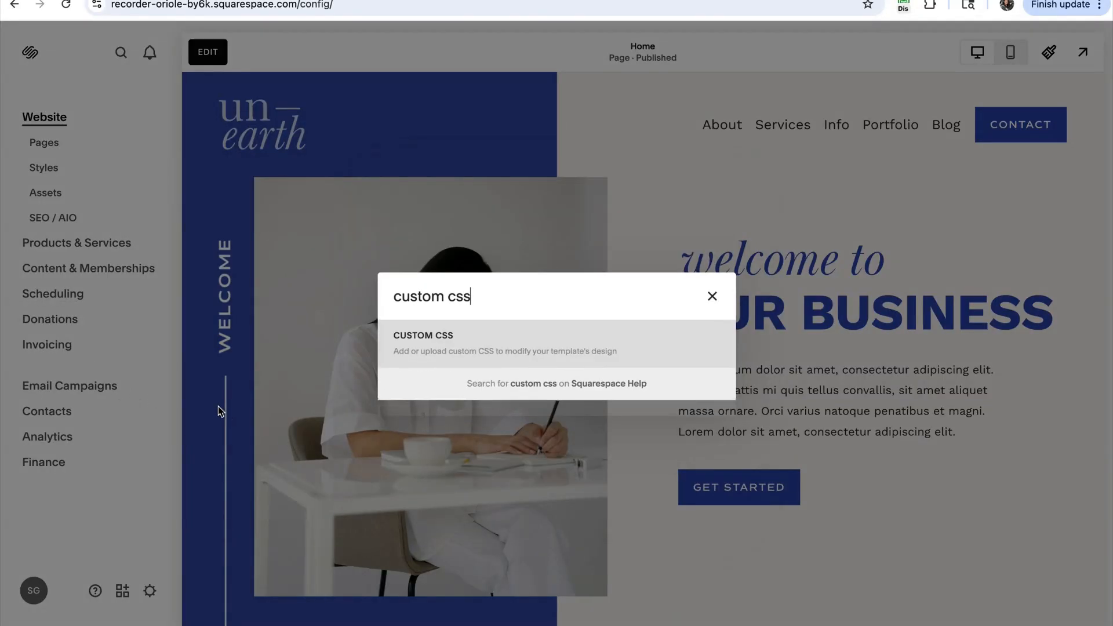
left_click(430, 348)
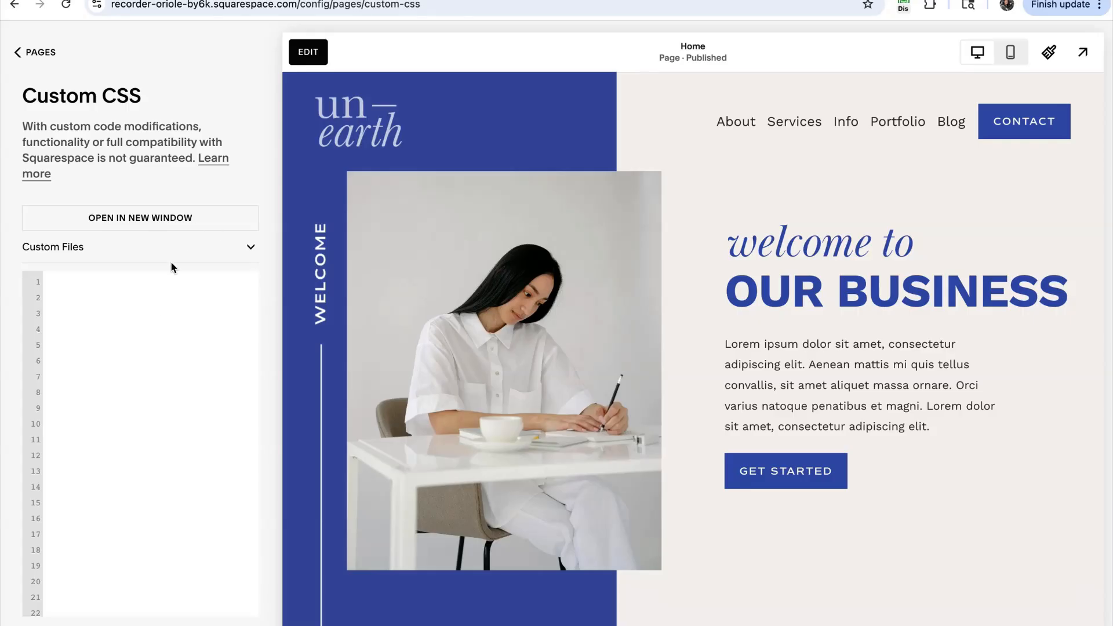
key("slash")
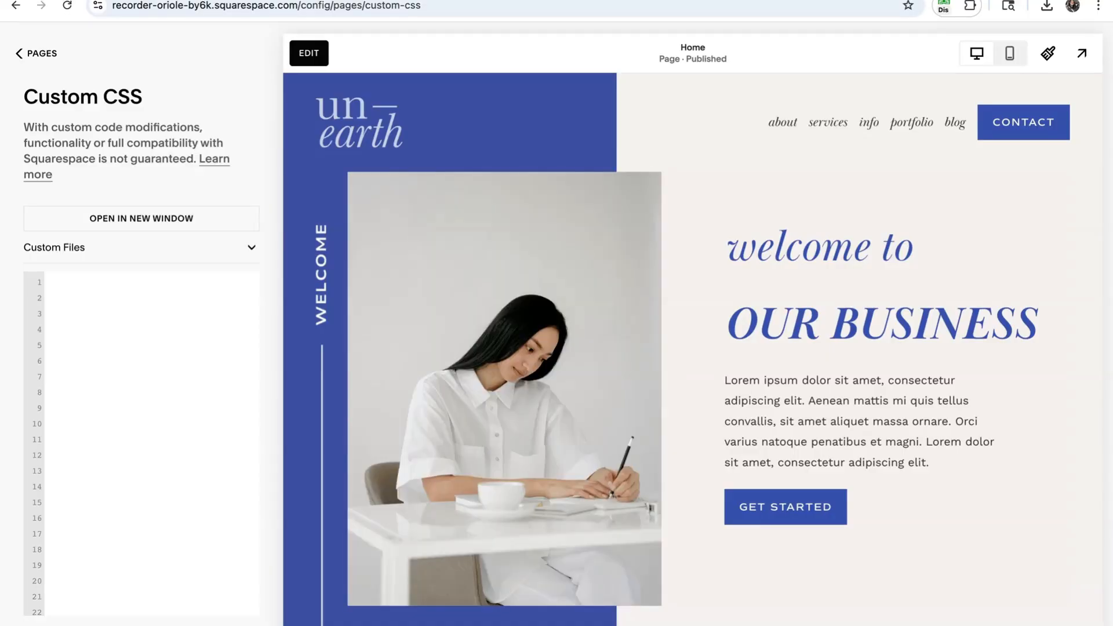
Upload Botanica.otf, botanica-webfont.woff and botanica-webfont.woff2 to the Unearth site's custom files and review the file list
left_click(252, 248)
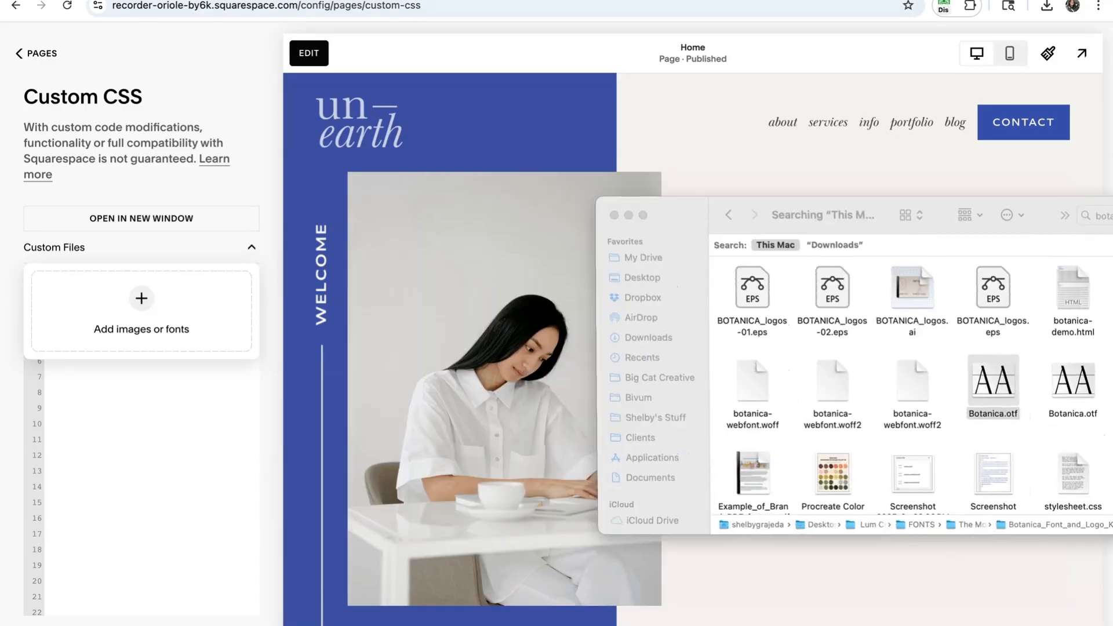
left_click(993, 383)
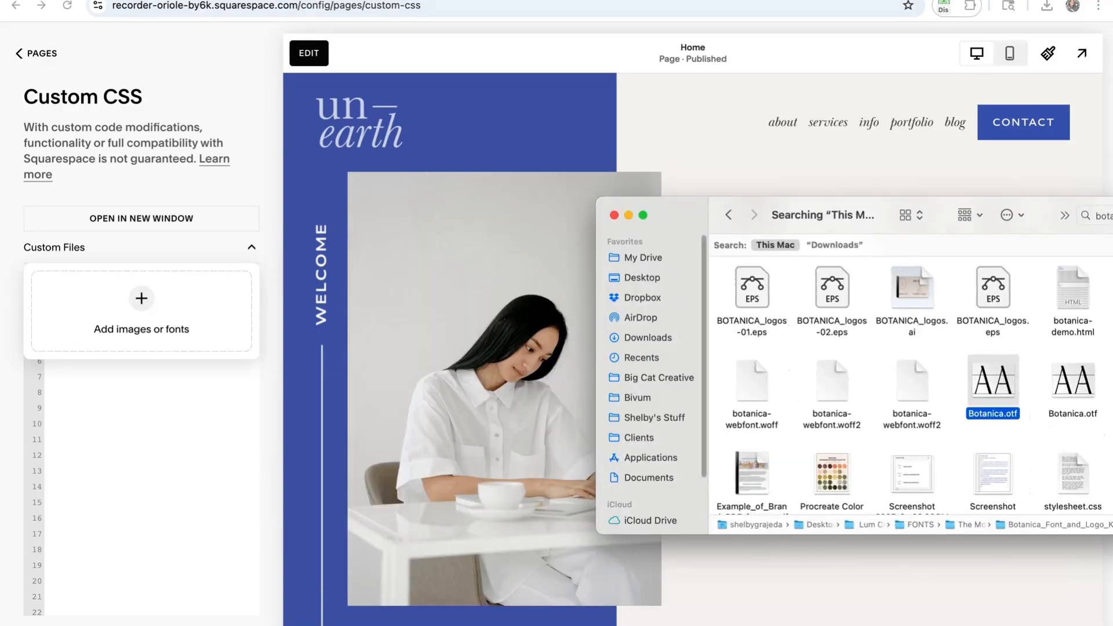
left_click_drag(993, 383, 82, 310)
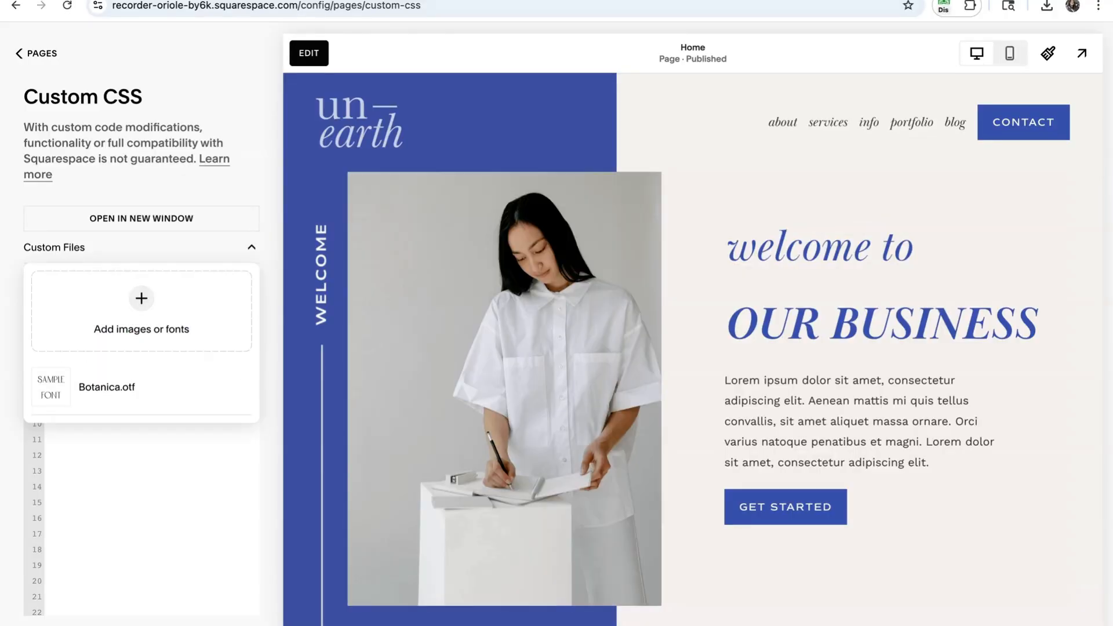
left_click_drag(783, 412, 78, 345)
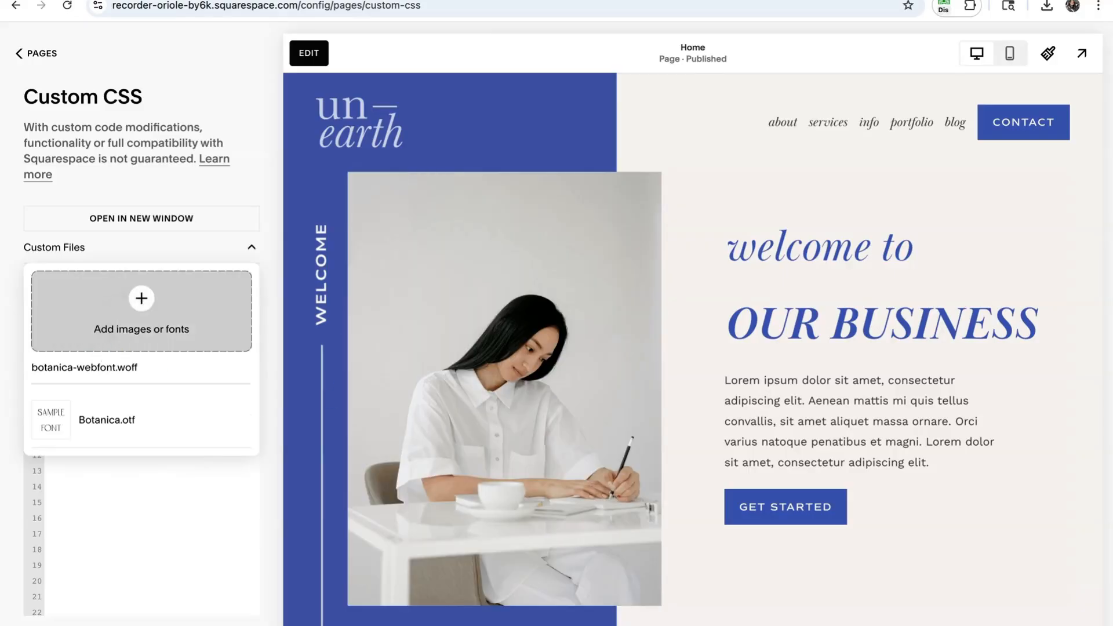
left_click_drag(1111, 535, 149, 343)
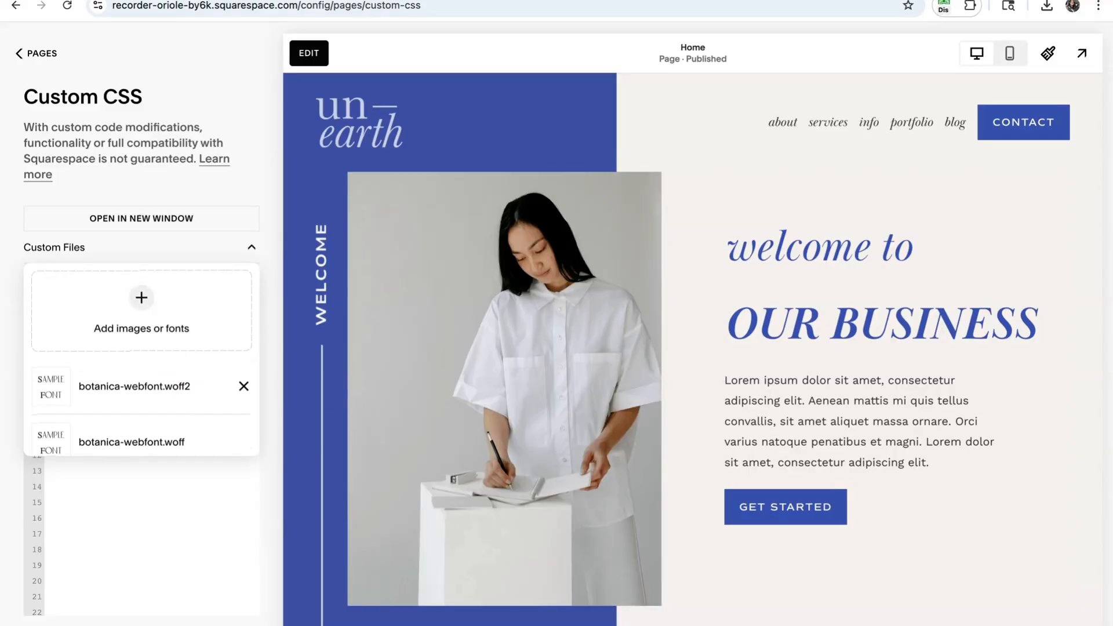
scroll(145, 363, "down", 1)
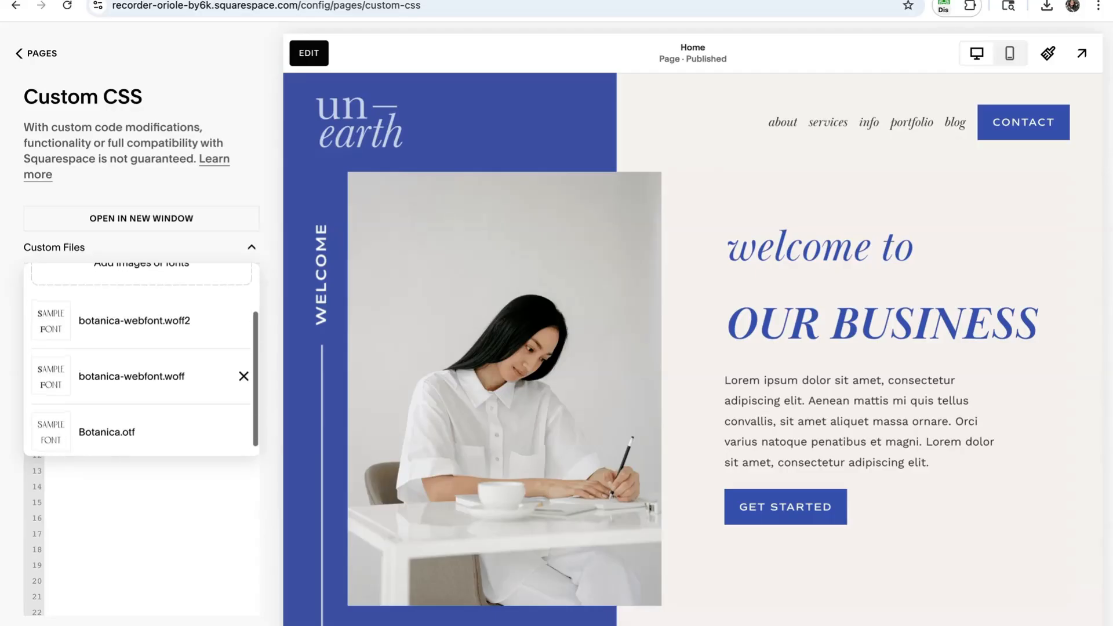
scroll(145, 374, "down", 1)
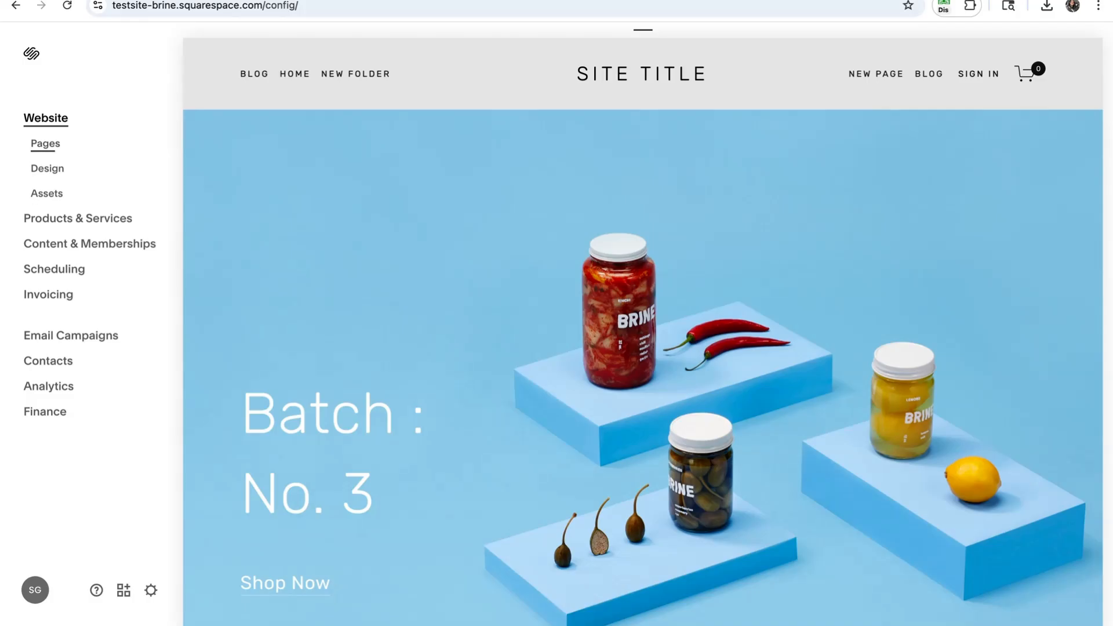
Open the Custom CSS editor from the website tools of the version 7.0 Brine test site
left_click(45, 144)
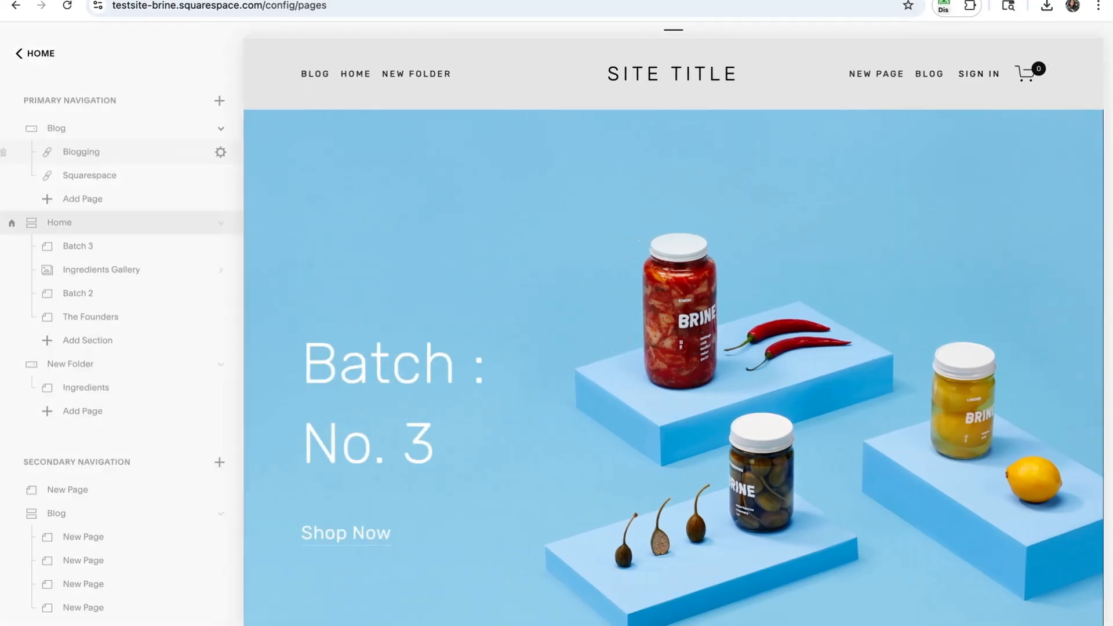
scroll(116, 221, "down", 3)
scroll(116, 221, "down", 10)
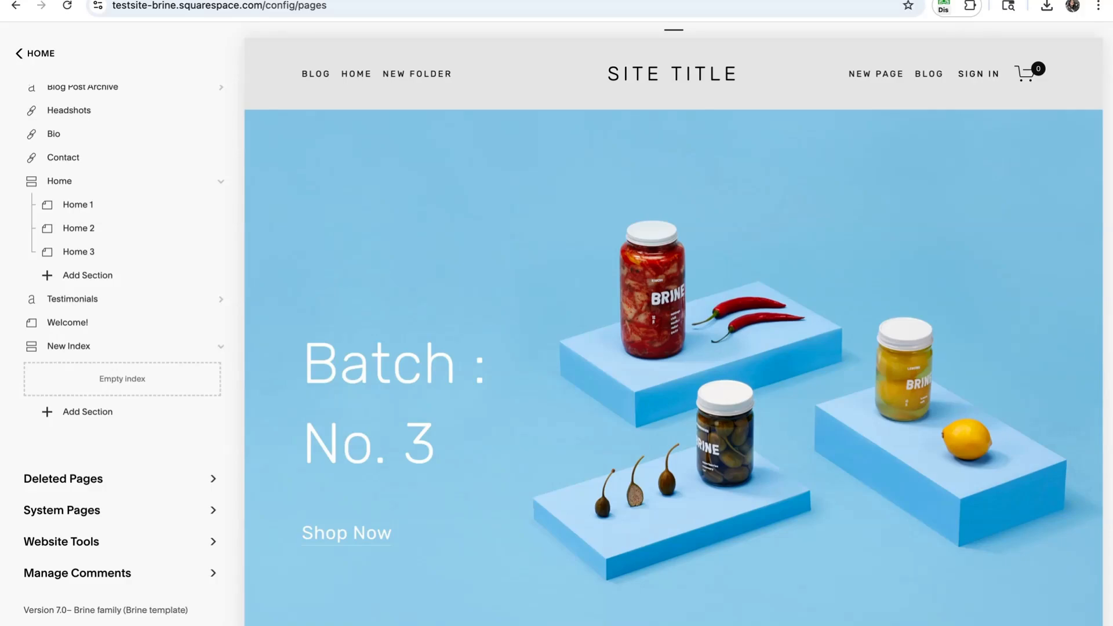
left_click(62, 541)
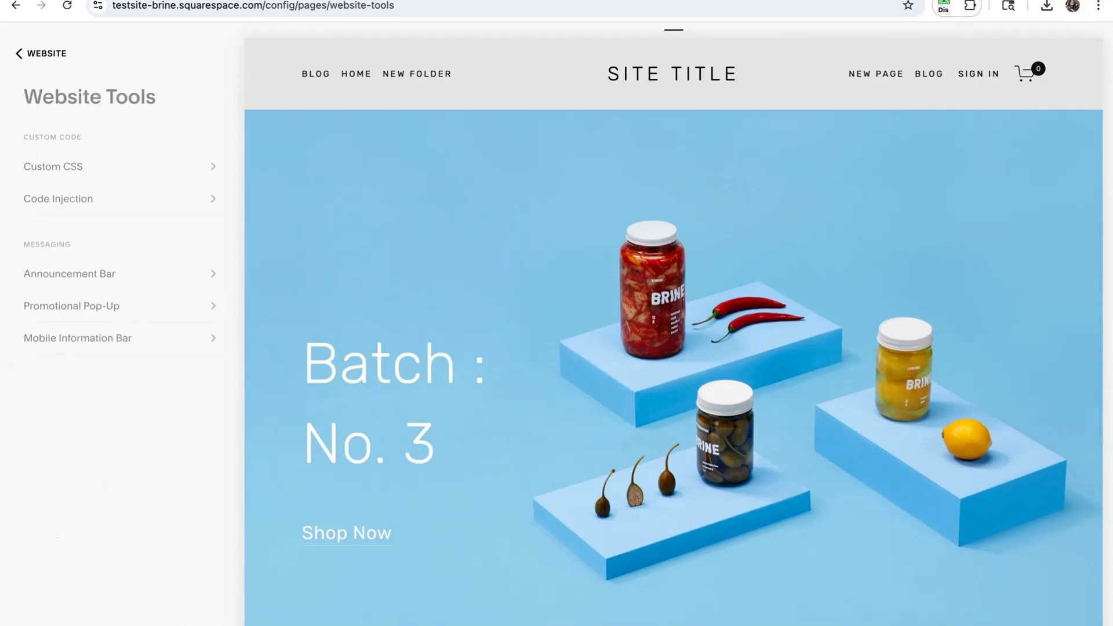
left_click(53, 167)
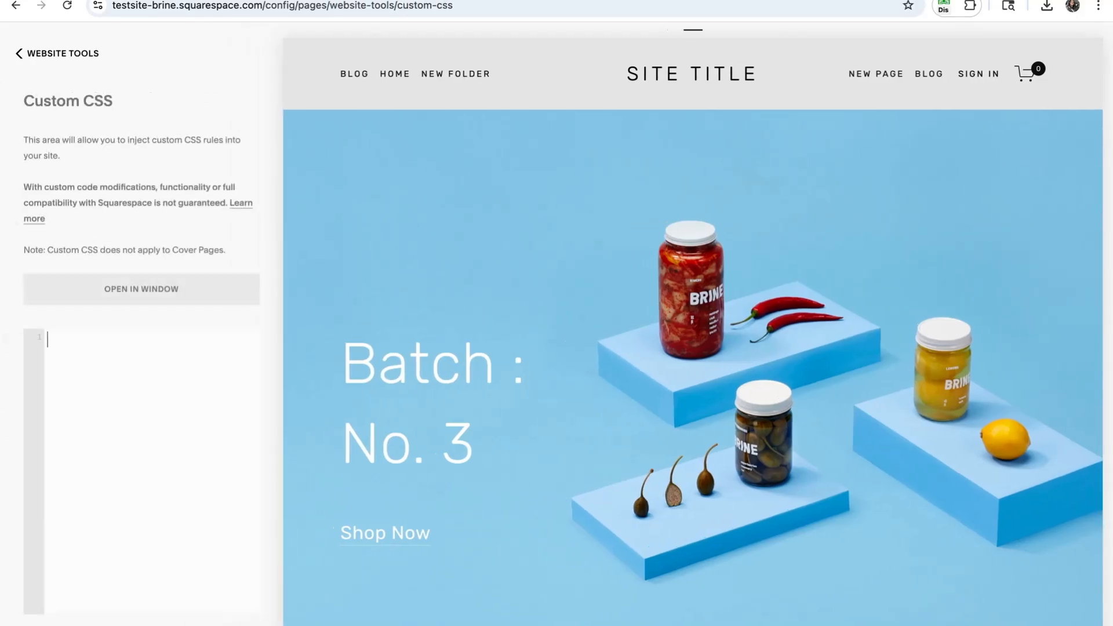
Open the custom file manager of the Brine test site and upload the Botanica.otf font
scroll(141, 358, "down", 2)
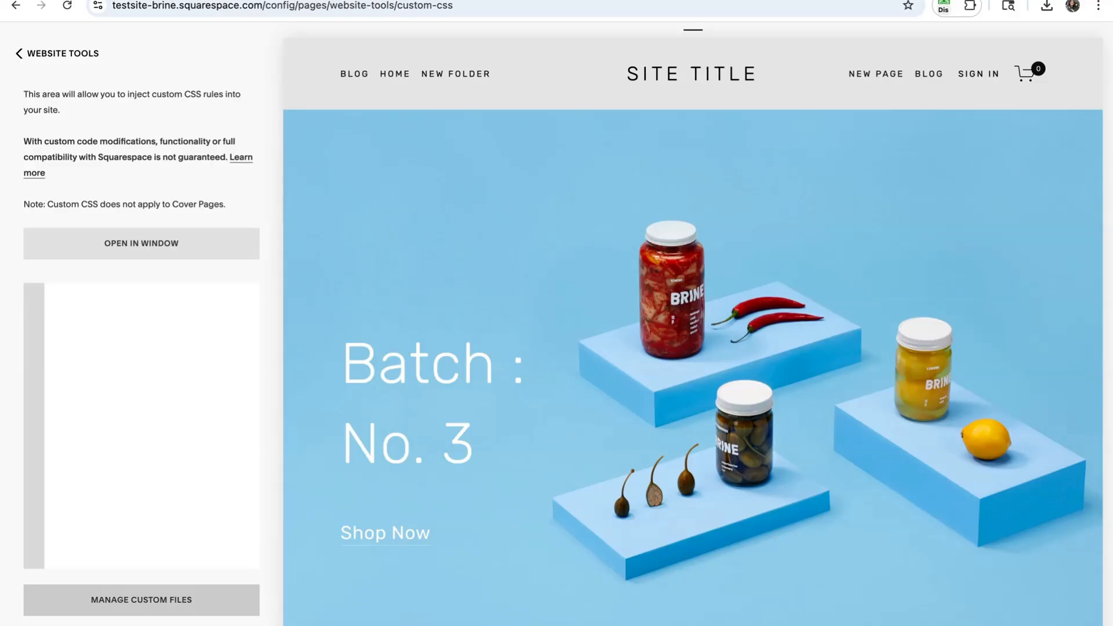
left_click(142, 600)
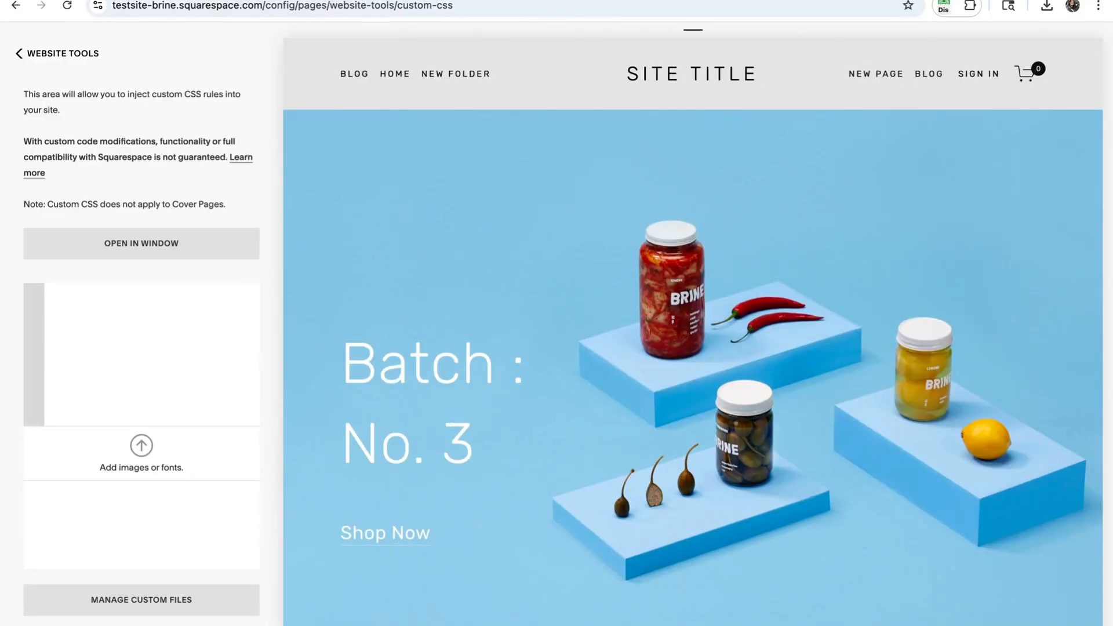
left_click_drag(994, 383, 141, 458)
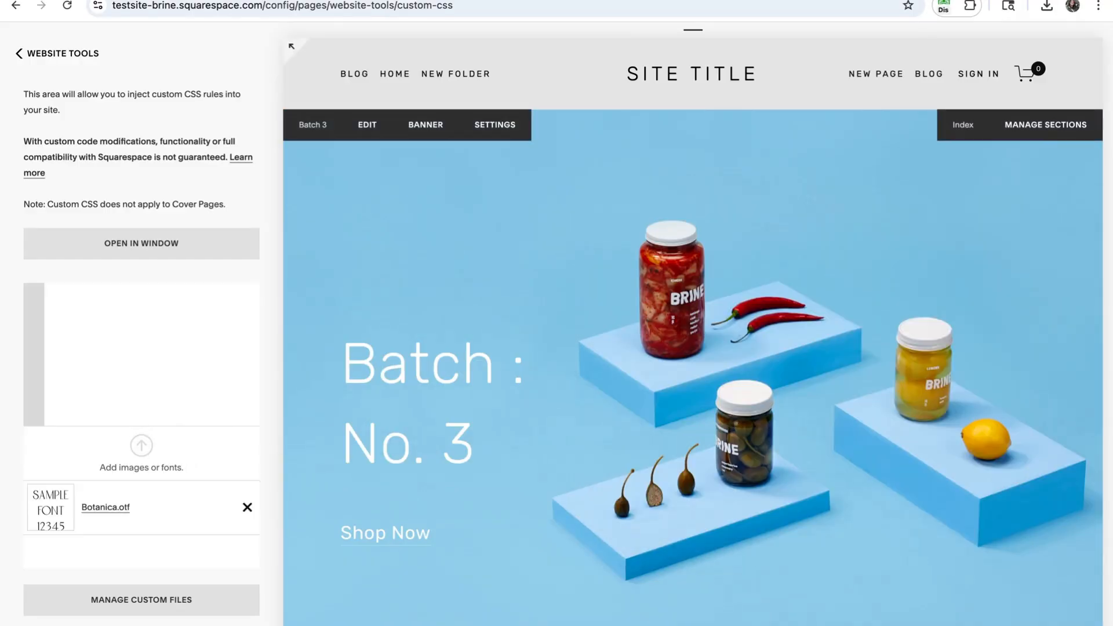
Upload the remaining Botanica font files to the Brine test site's custom files
left_click_drag(198, 457, 155, 455)
left_click_drag(702, 544, 143, 453)
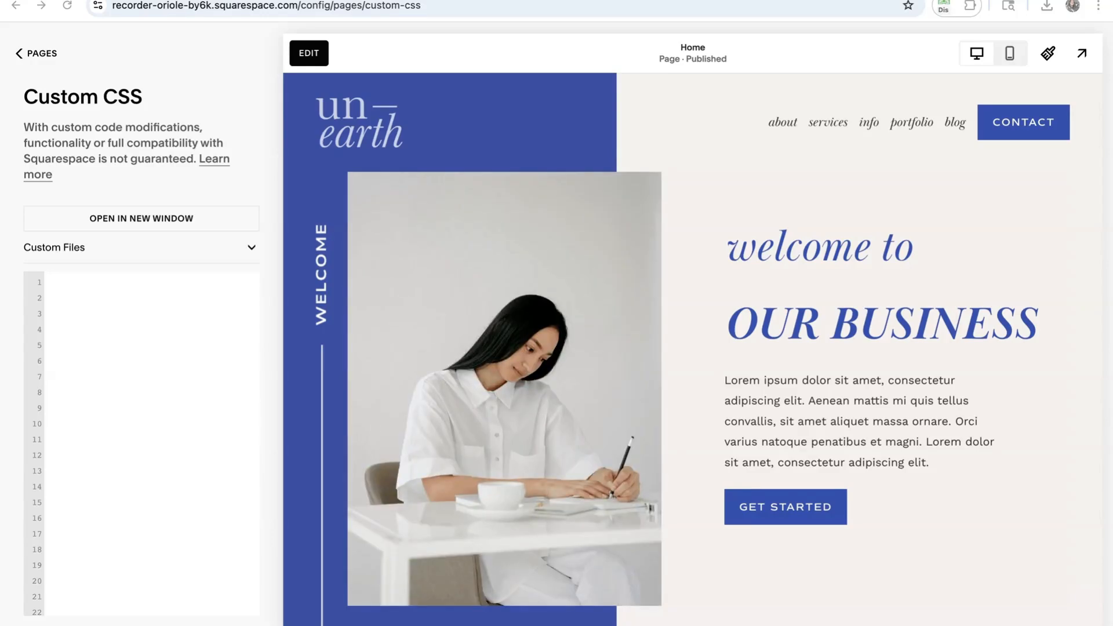
Review the Botanica font files listed in the Unearth site's custom files, then close the list
left_click(252, 247)
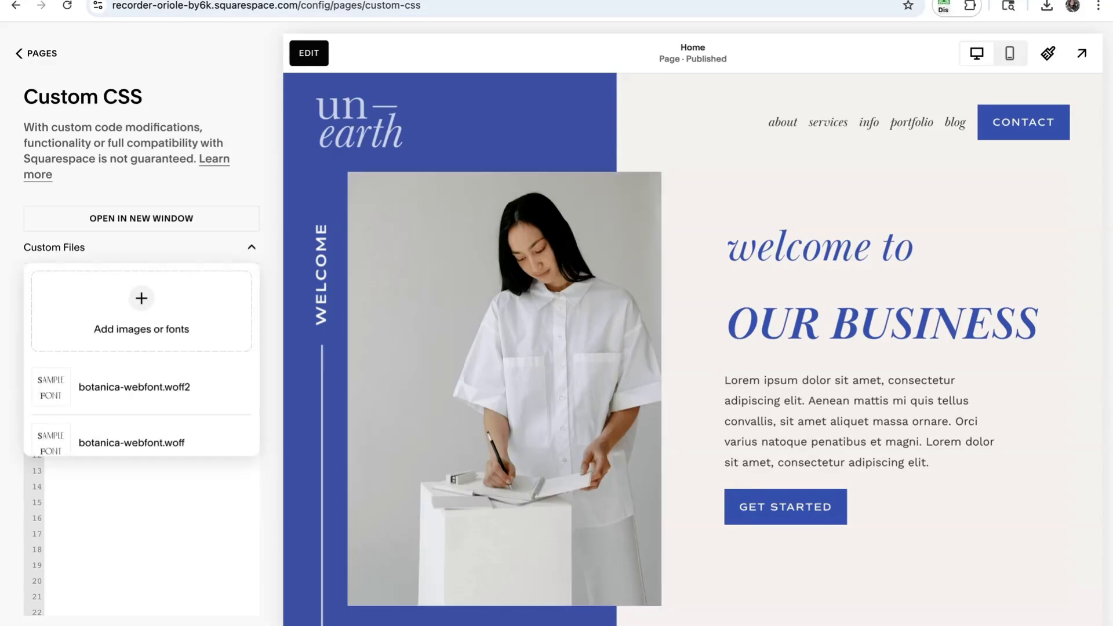
scroll(174, 357, "down", 2)
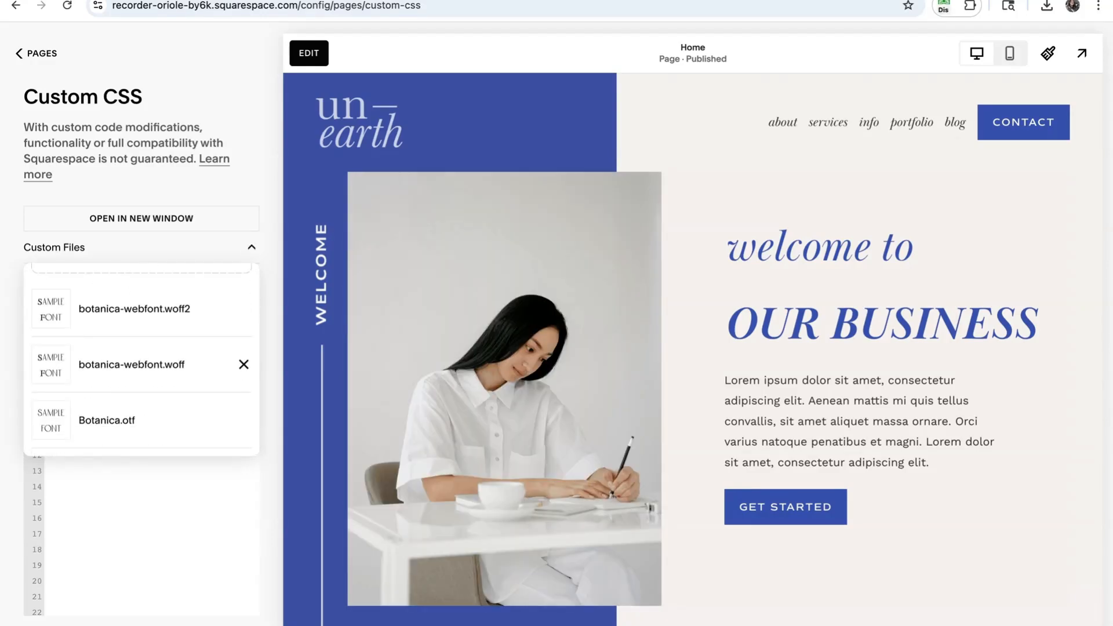
left_click(252, 248)
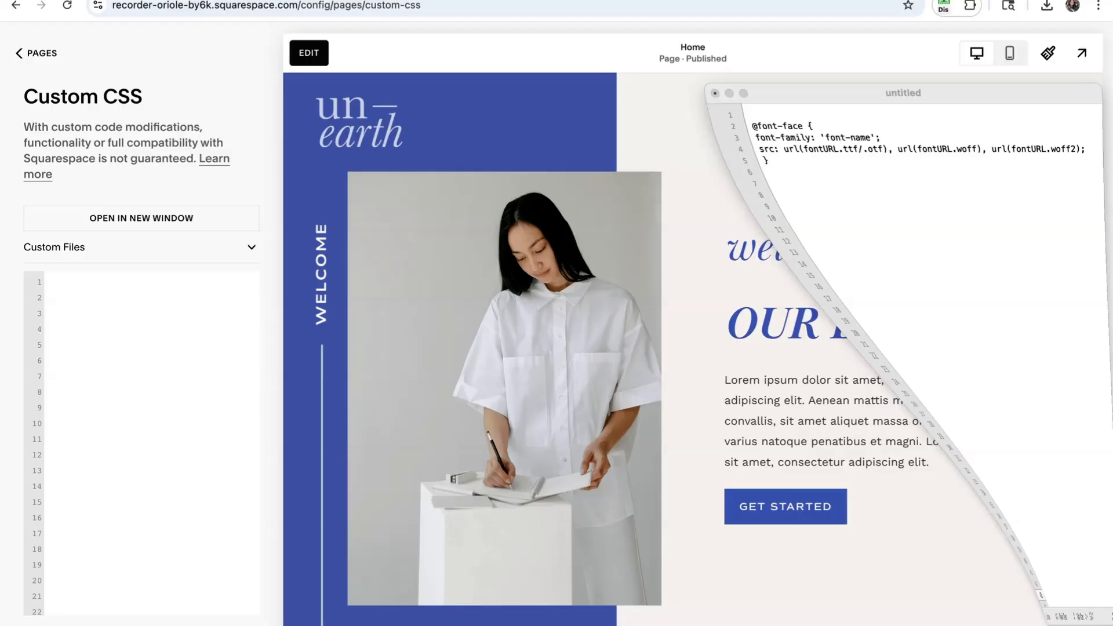
type("@font-face { font-family: 'font-name'; src: url(fontURL.ttf/.otf), url(fontURL.woff), url(fontURL.woff2); }")
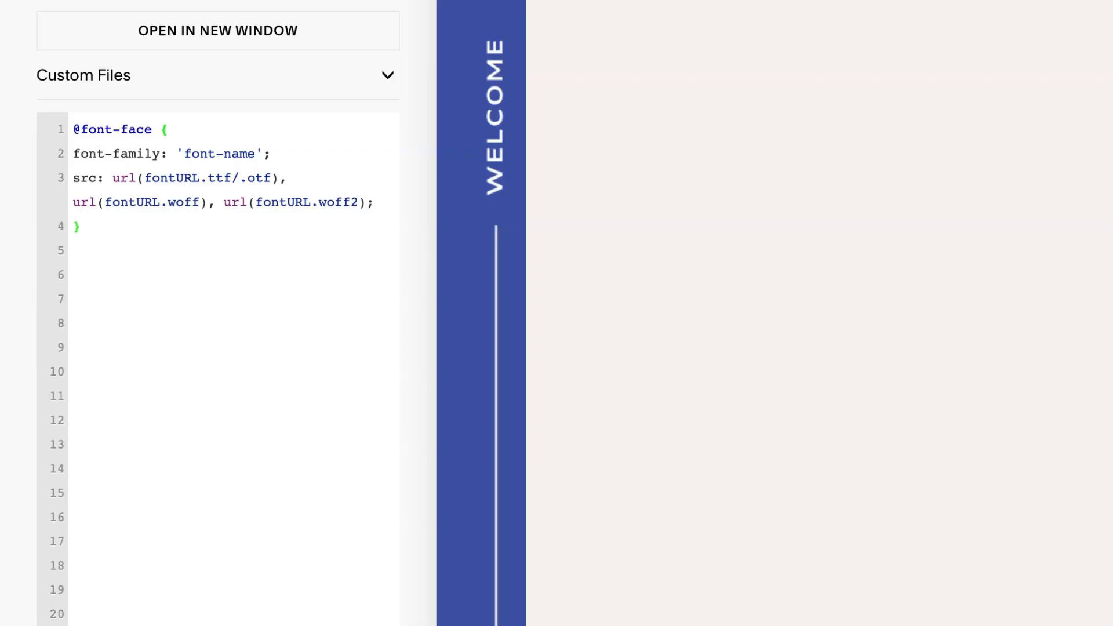
left_click_drag(255, 153, 184, 154)
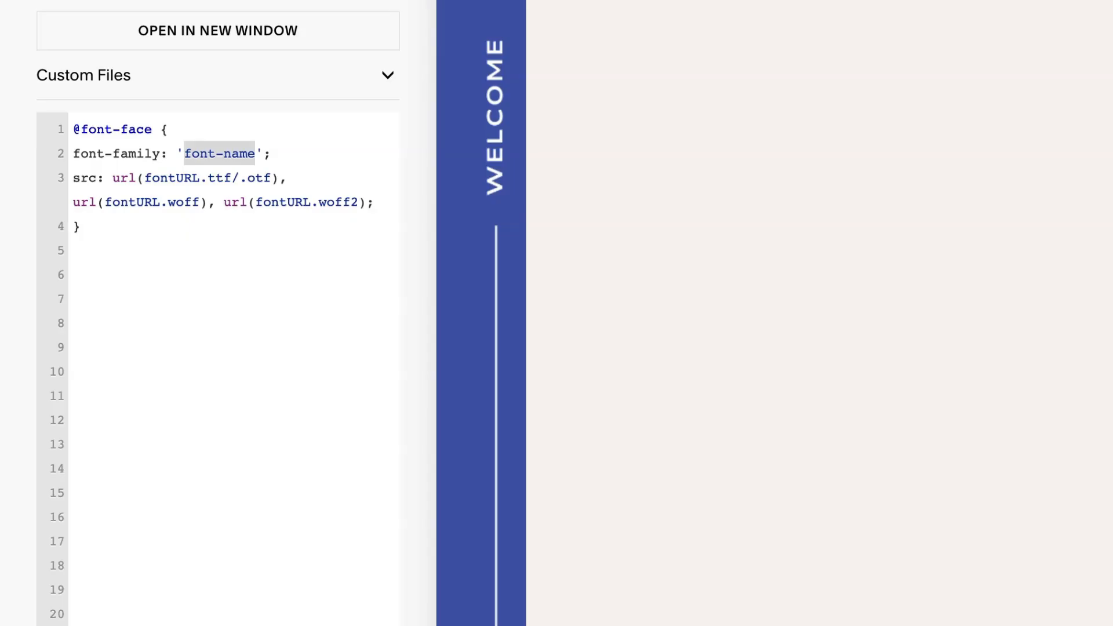
type("Botanica")
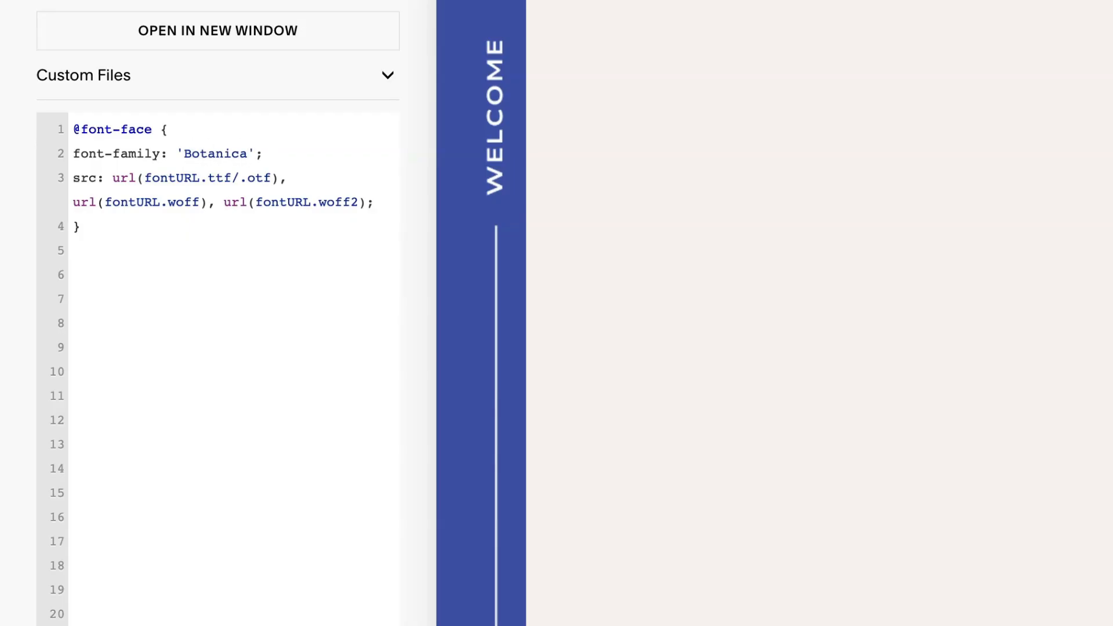
left_click(82, 226)
left_click(209, 178)
left_click_drag(272, 178, 145, 178)
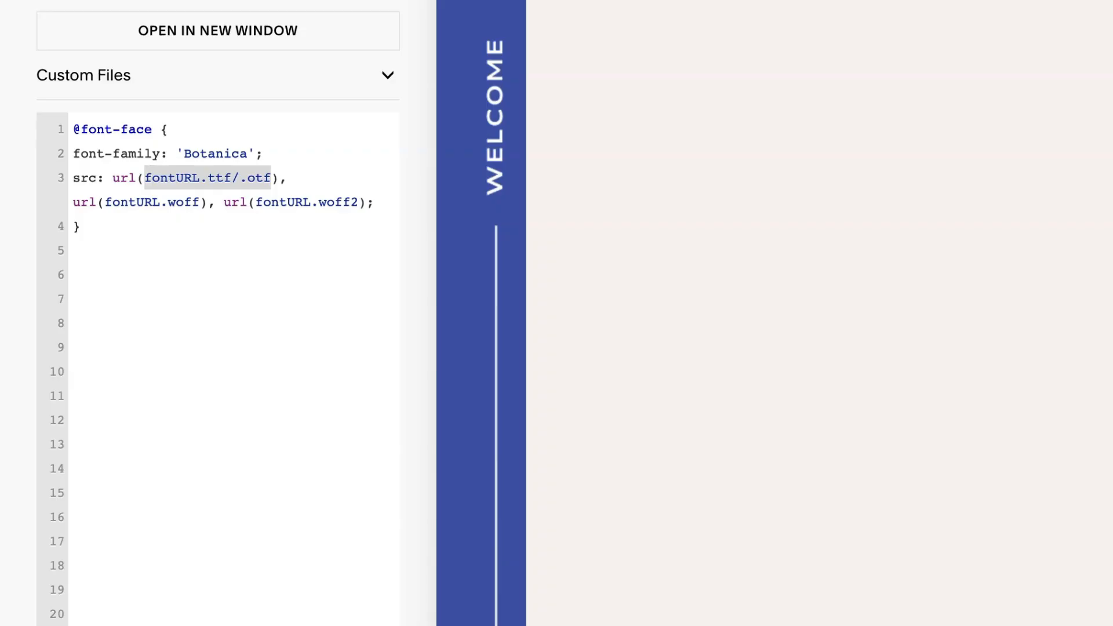
key("BackSpace")
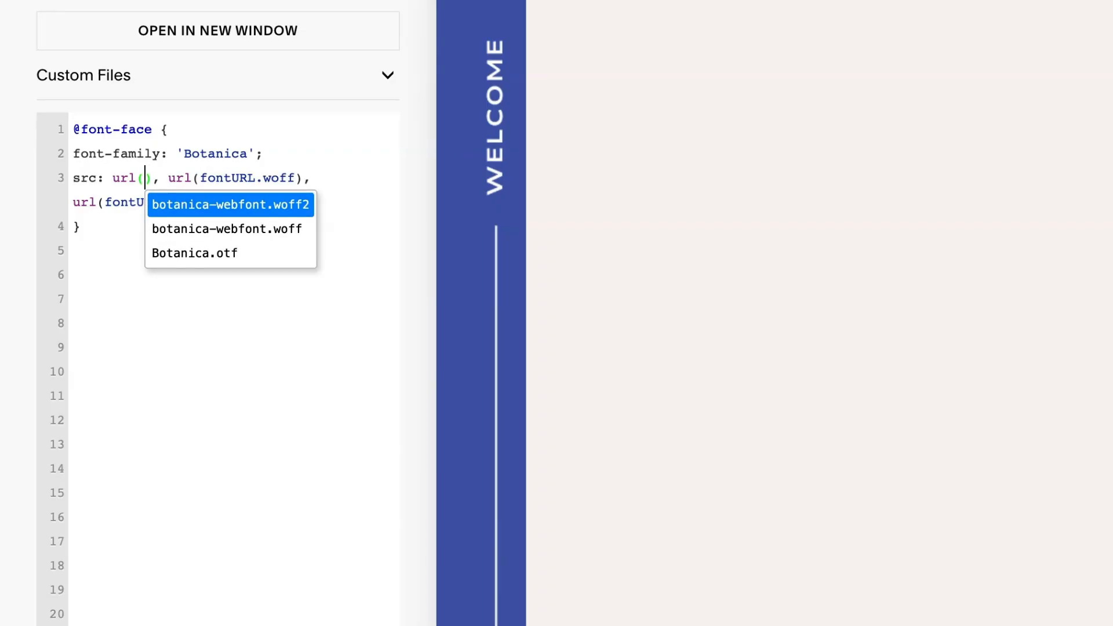
left_click(73, 323)
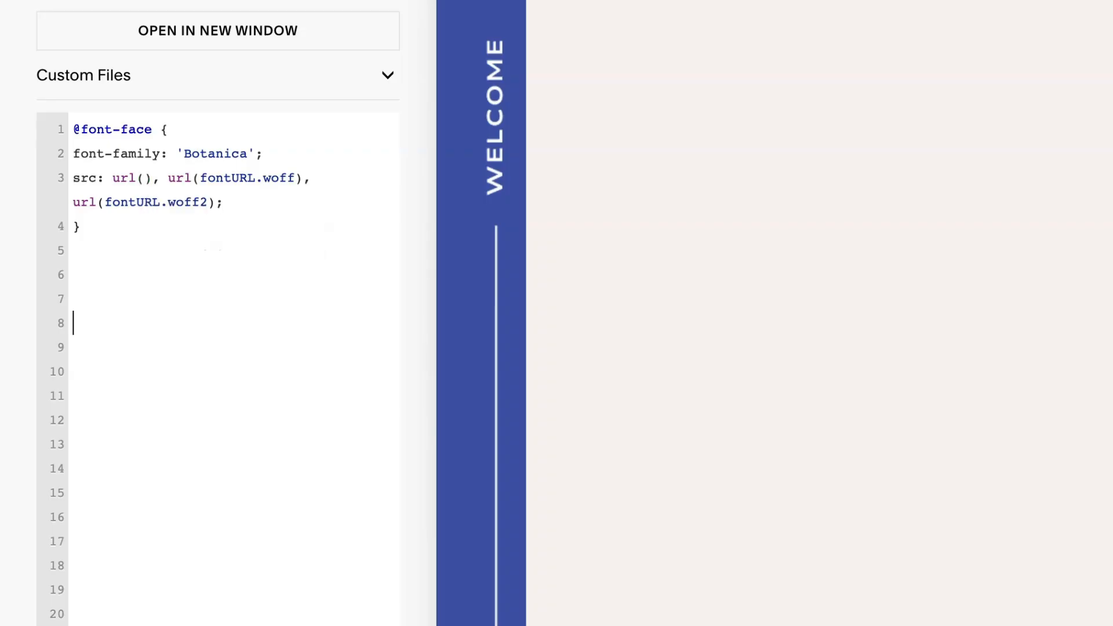
left_click(145, 178)
left_click(388, 75)
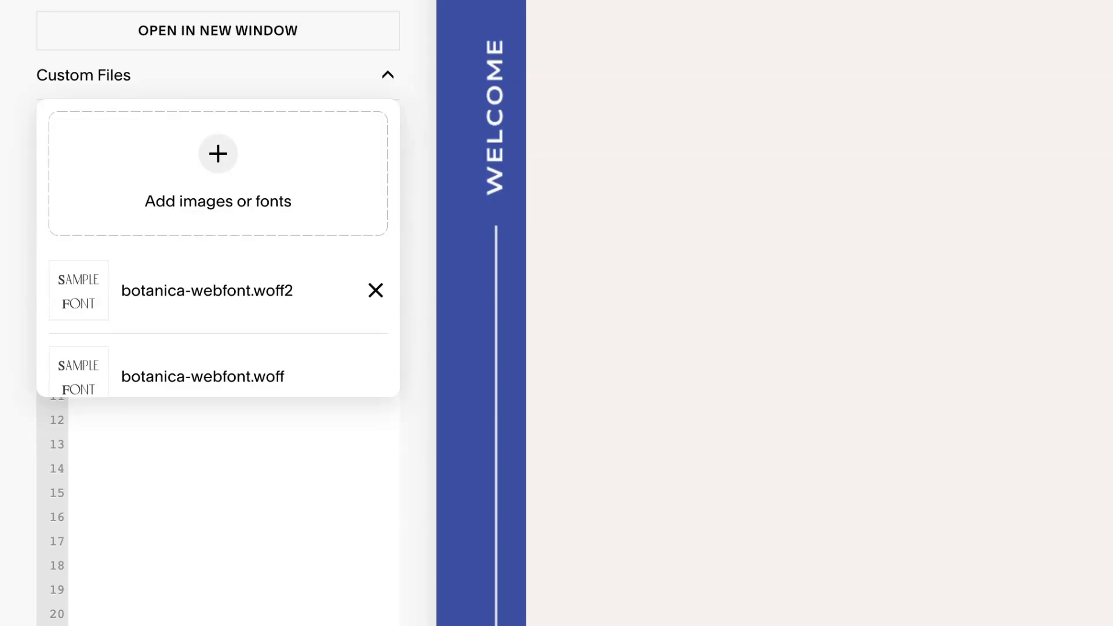
scroll(348, 290, "down", 2)
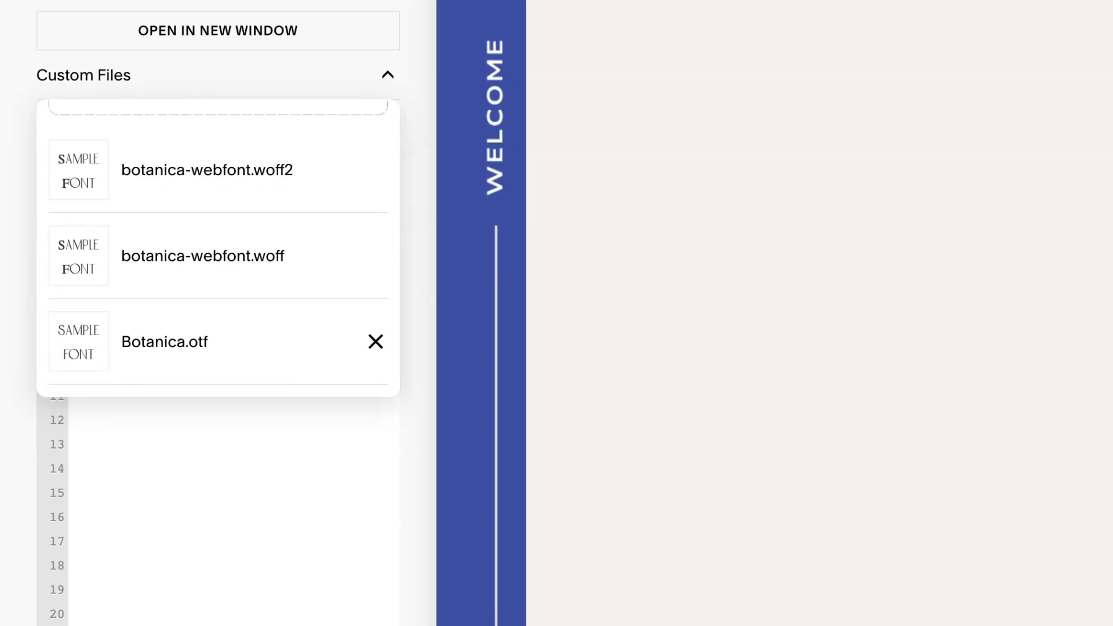
left_click(164, 342)
left_click(209, 565)
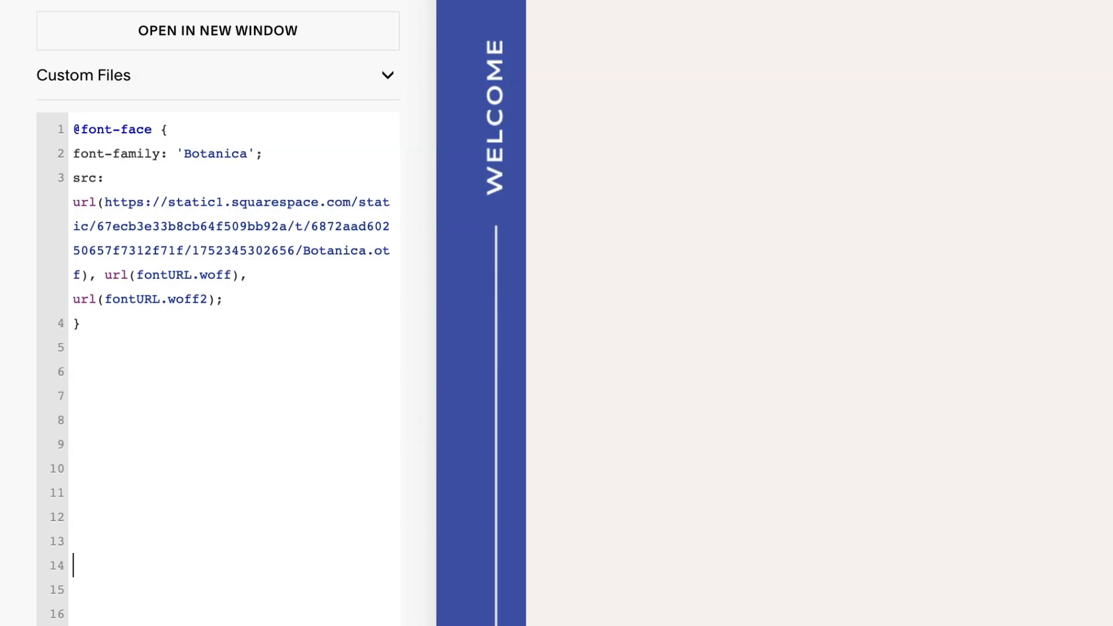
left_click_drag(81, 275, 105, 203)
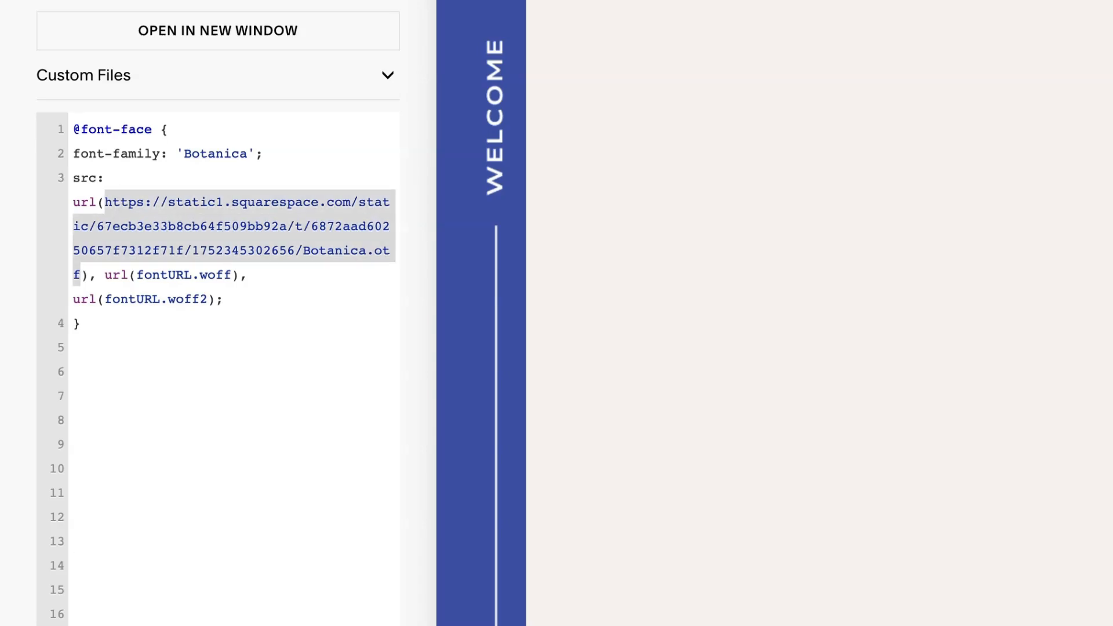
left_click(75, 372)
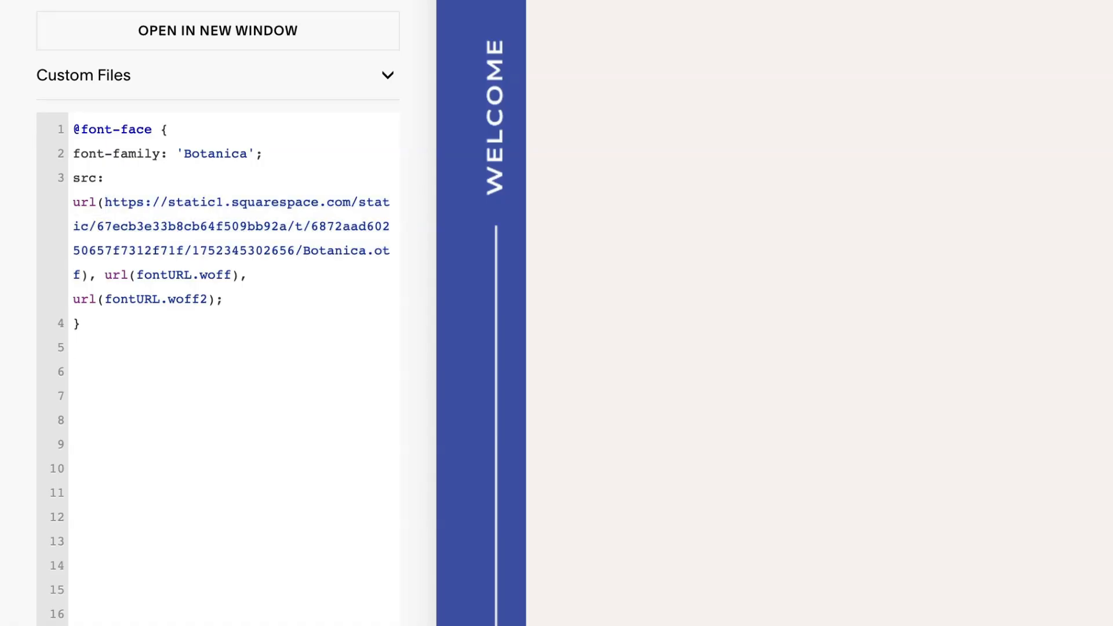
Replace the fontURL.woff and fontURL.woff2 placeholders with the URLs of the uploaded botanica-webfont.woff and botanica-webfont.woff2 files
left_click_drag(231, 275, 136, 274)
key("BackSpace")
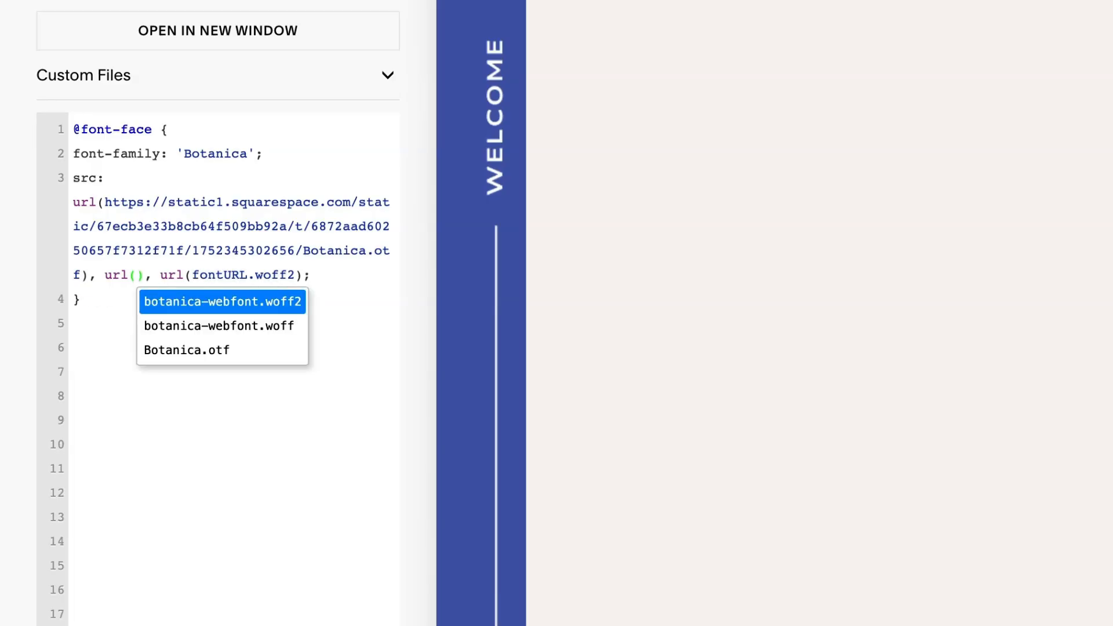
key("Down")
key("Return")
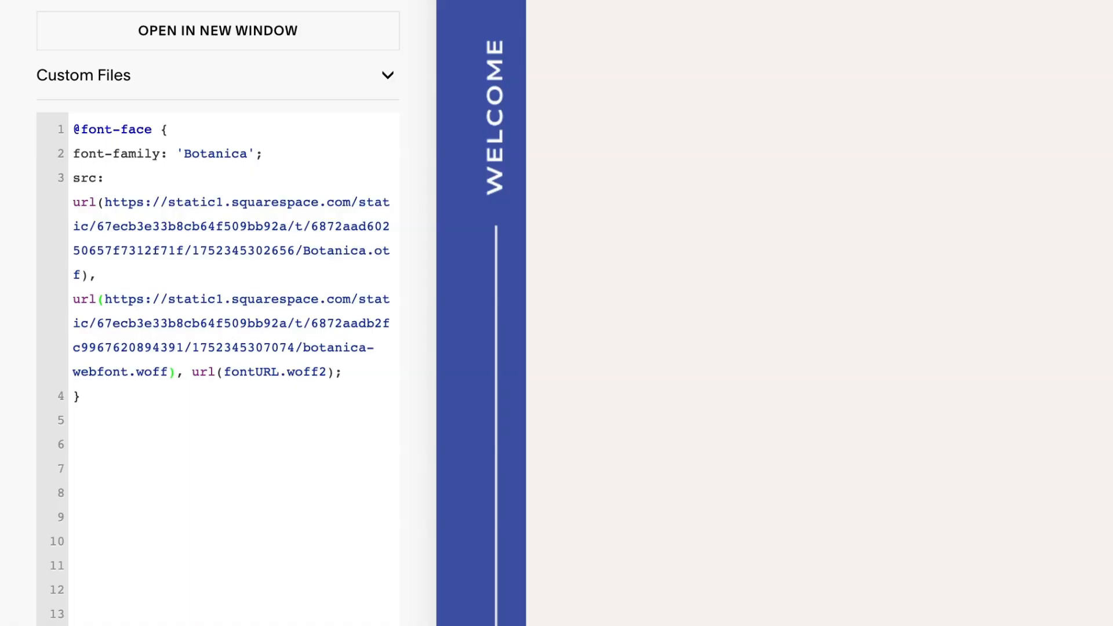
left_click_drag(327, 372, 225, 372)
key("BackSpace")
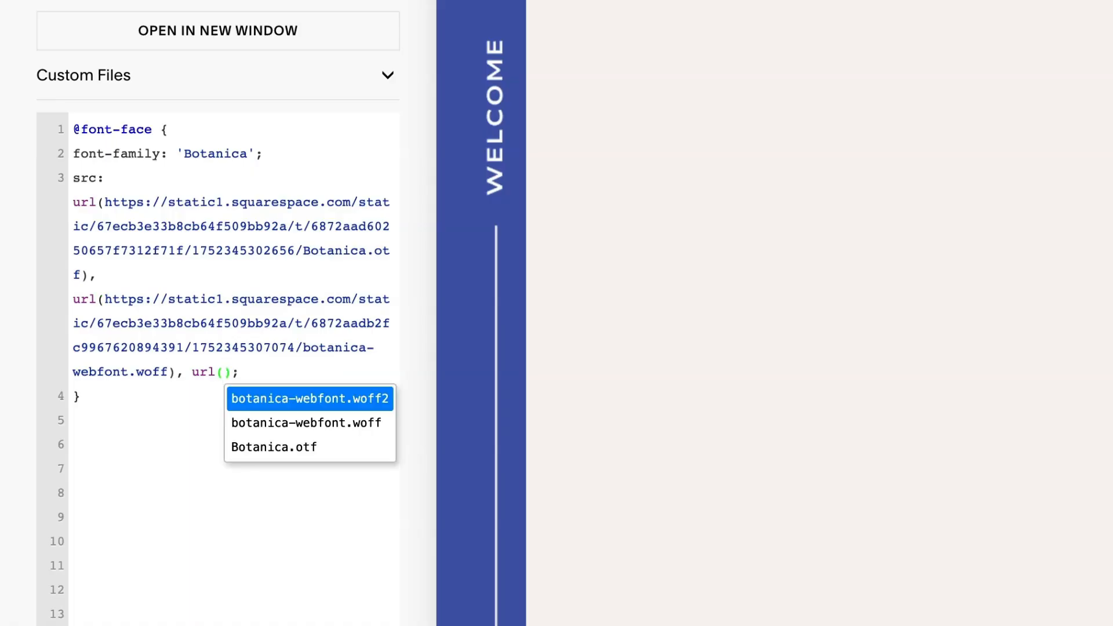
key("Return")
left_click(82, 493)
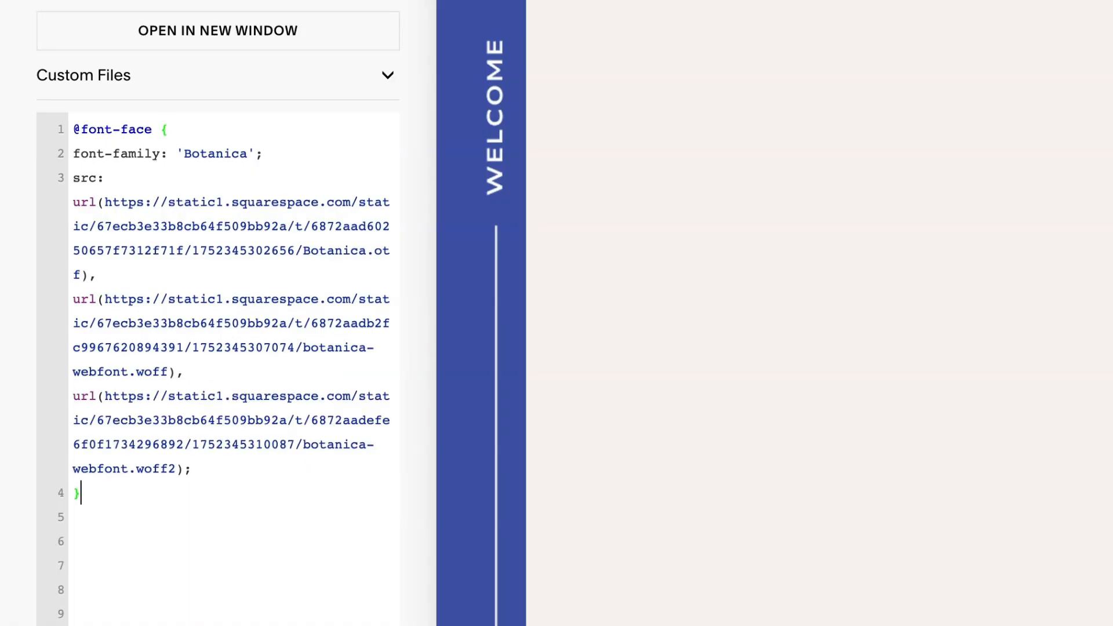
scroll(218, 371, "down", 1)
scroll(218, 371, "up", 1)
scroll(218, 371, "down", 1)
scroll(218, 371, "up", 1)
left_click(218, 542)
scroll(218, 369, "down", 1)
scroll(218, 369, "up", 1)
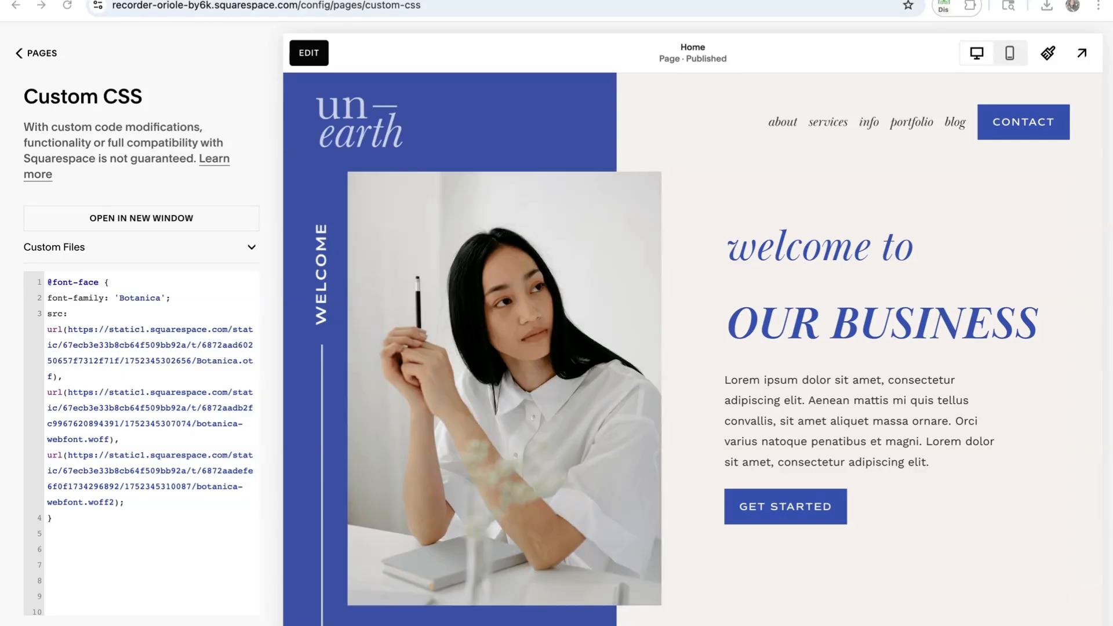
scroll(146, 441, "down", 1)
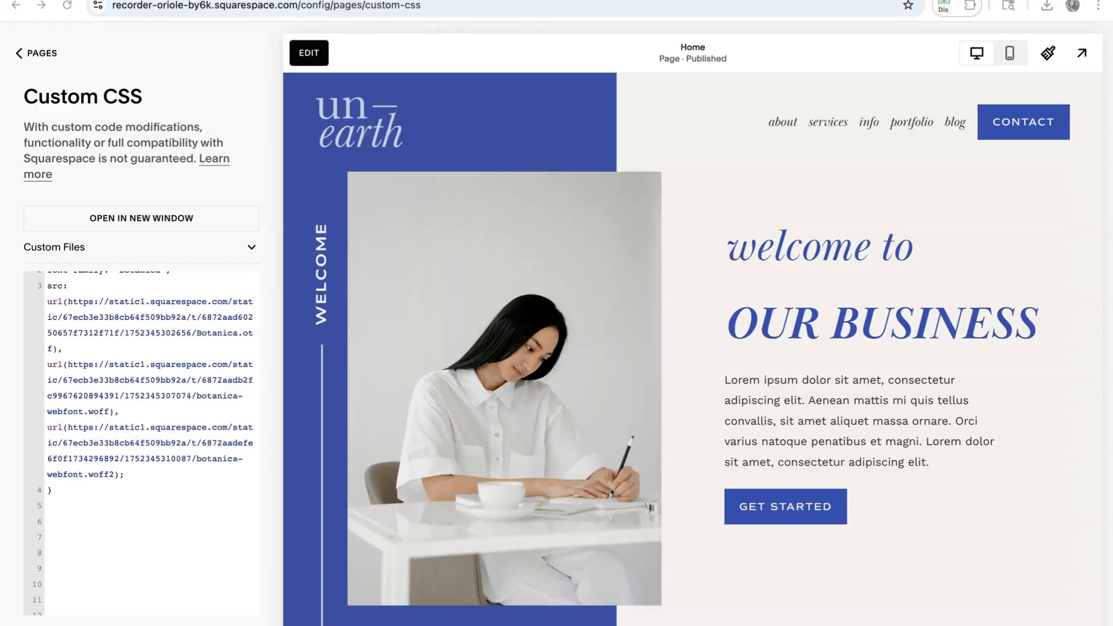
scroll(146, 441, "down", 1)
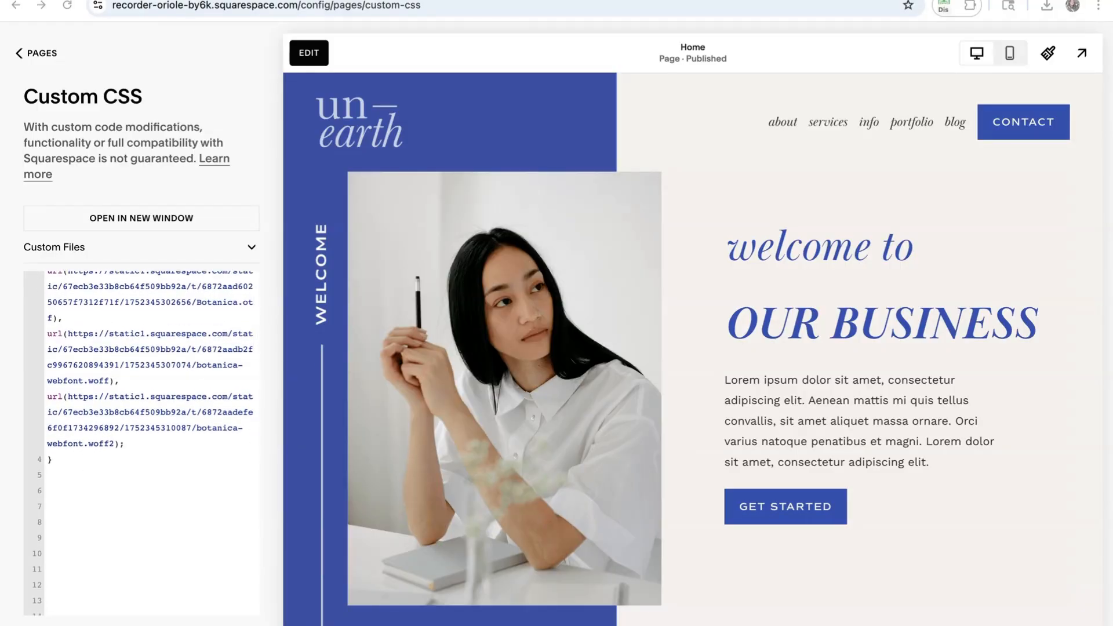
left_click(47, 491)
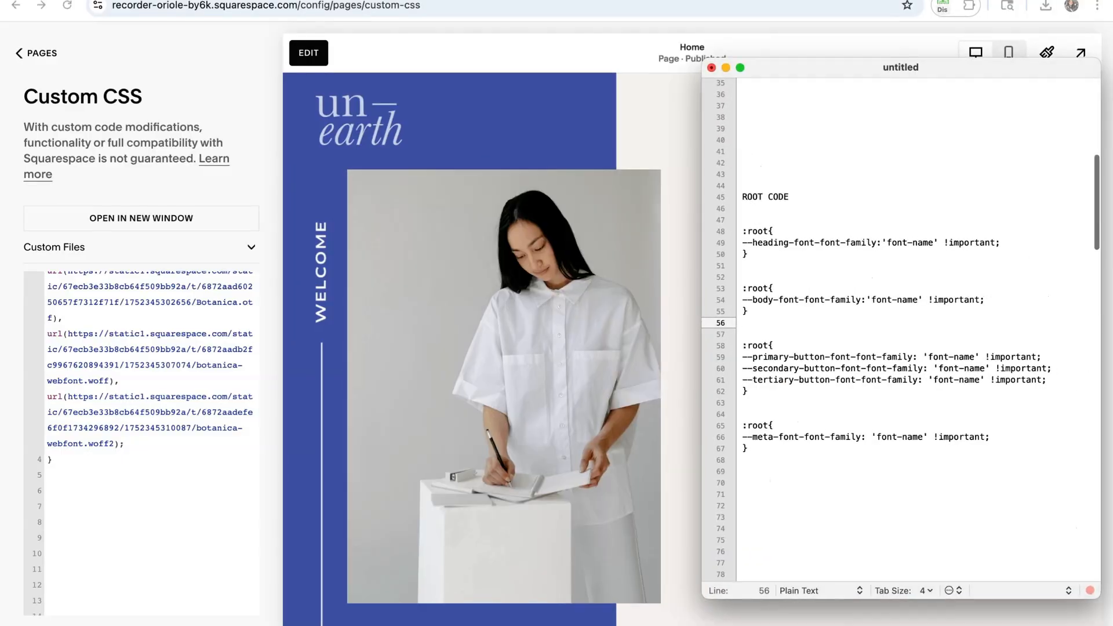
double_click(771, 242)
double_click(763, 300)
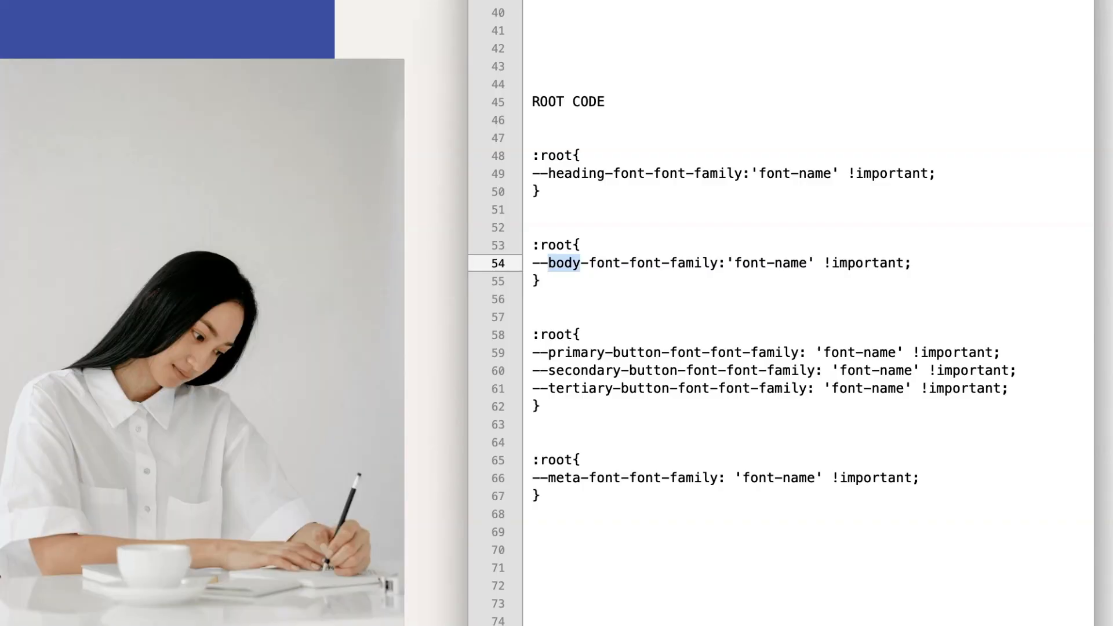
left_click_drag(548, 352, 533, 422)
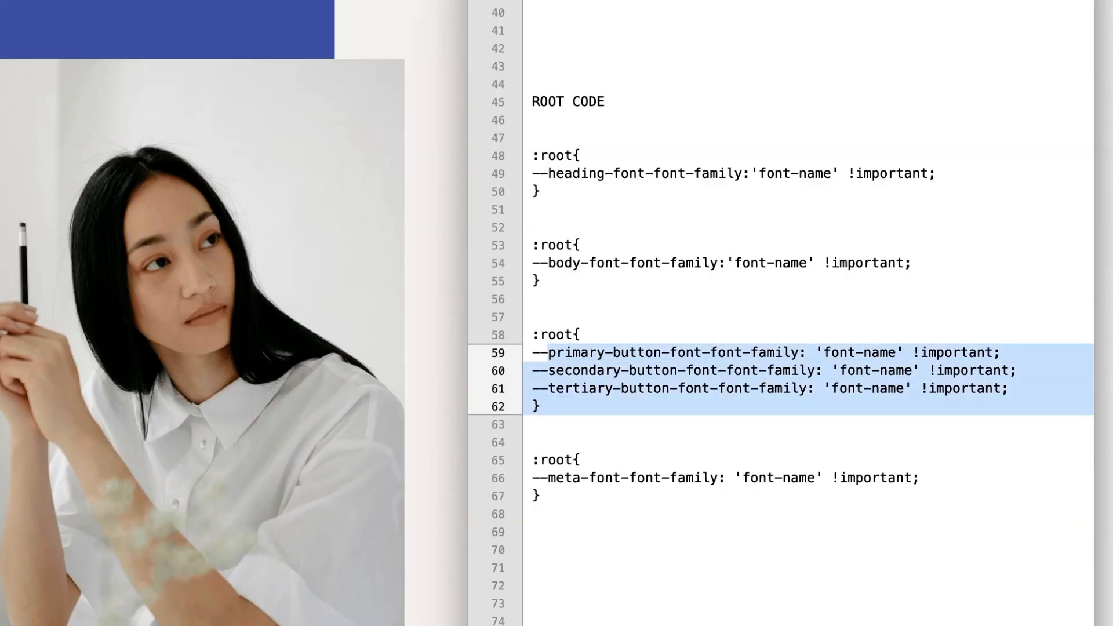
double_click(564, 479)
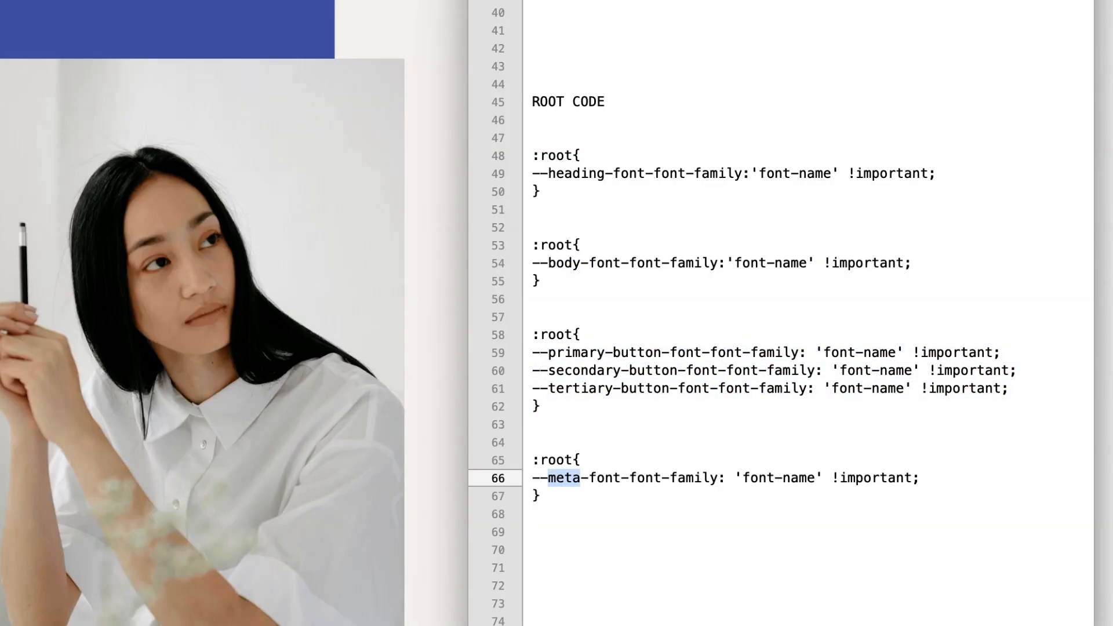
left_click(542, 496)
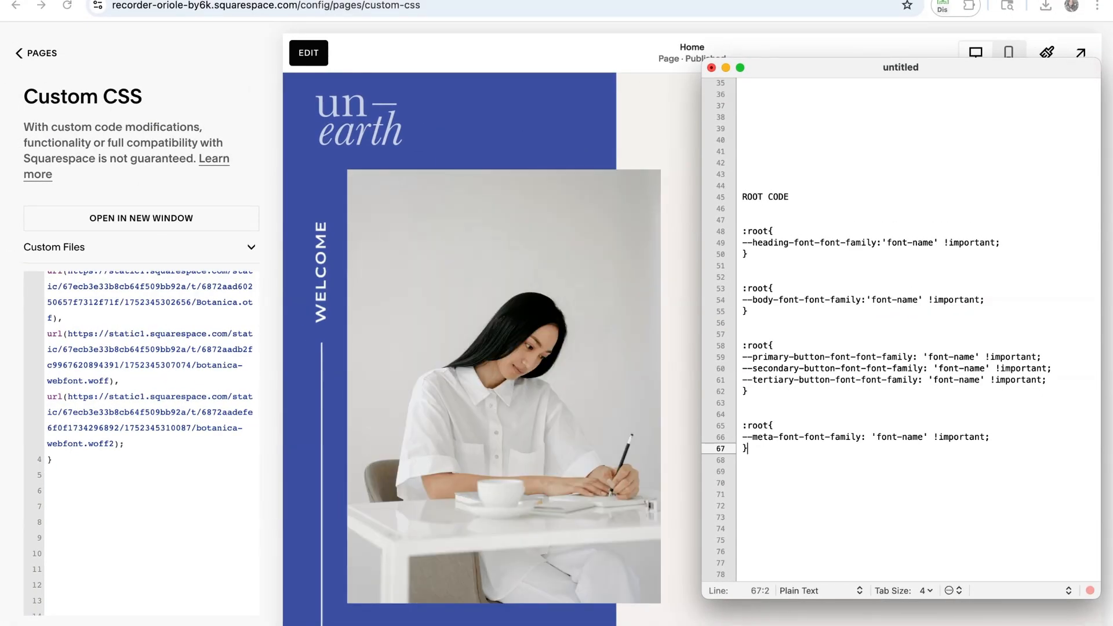
left_click_drag(748, 449, 742, 232)
key("super+c")
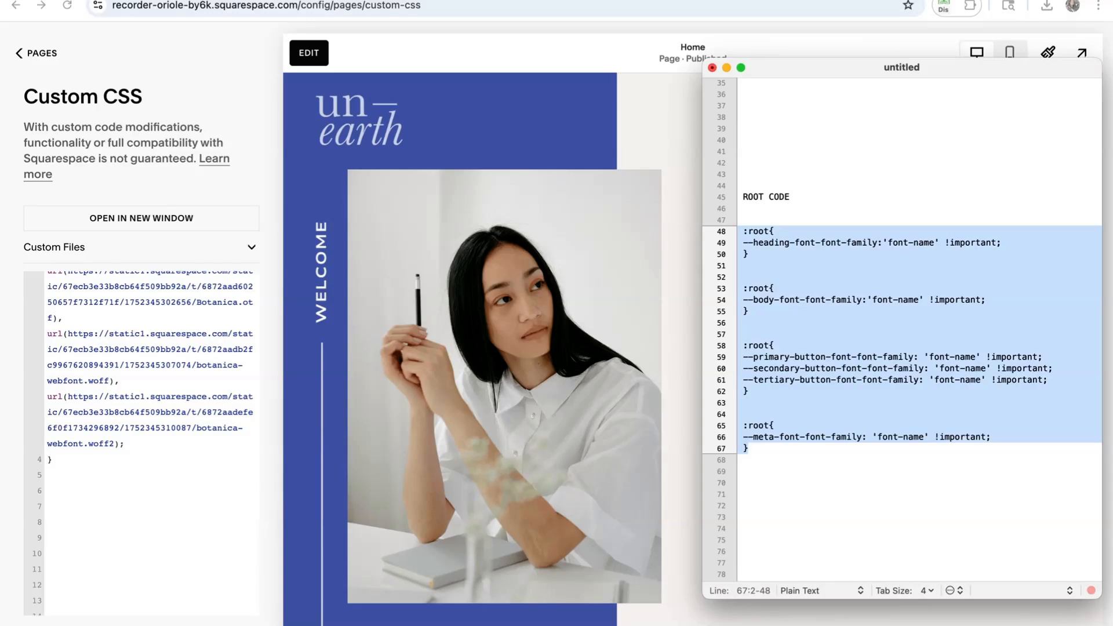
left_click(744, 265)
key("super+Tab")
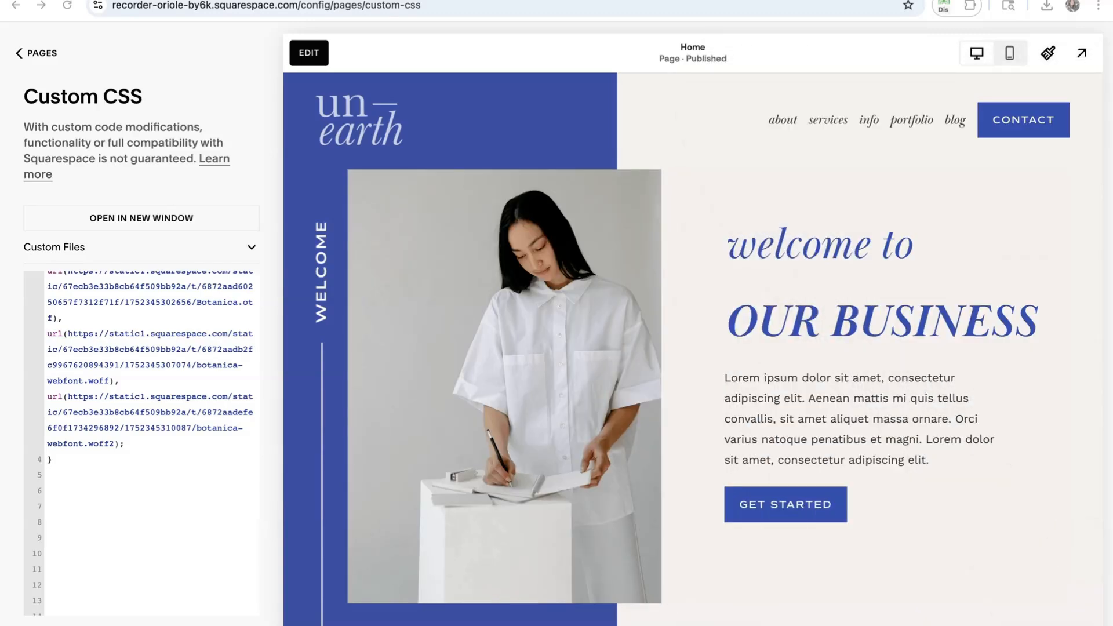
key("super+v")
scroll(142, 444, "up", 1)
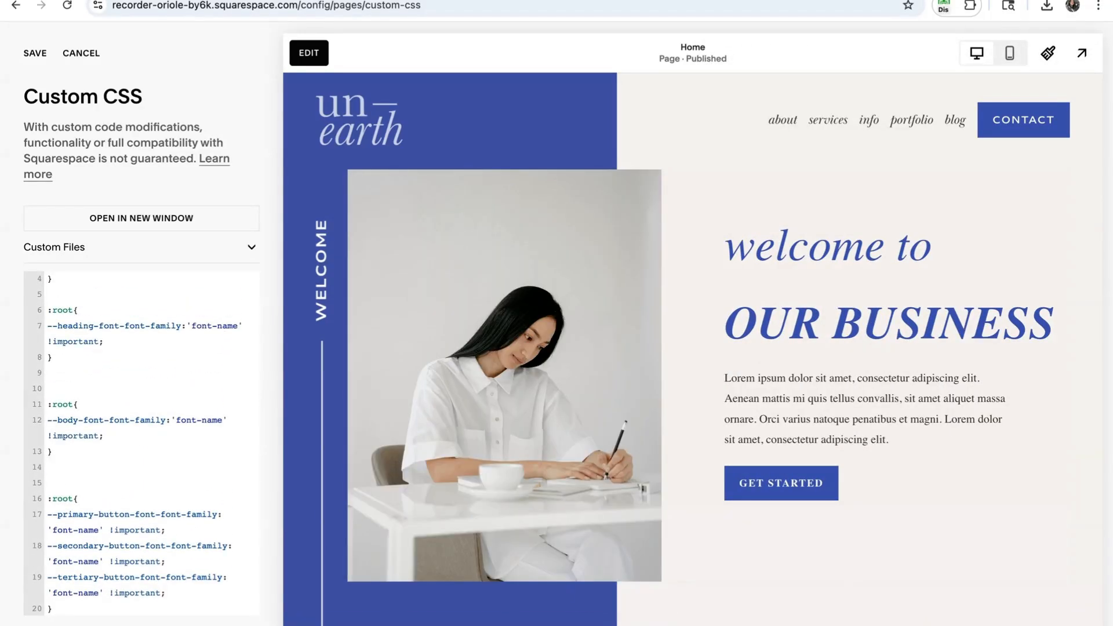
scroll(145, 441, "up", 1)
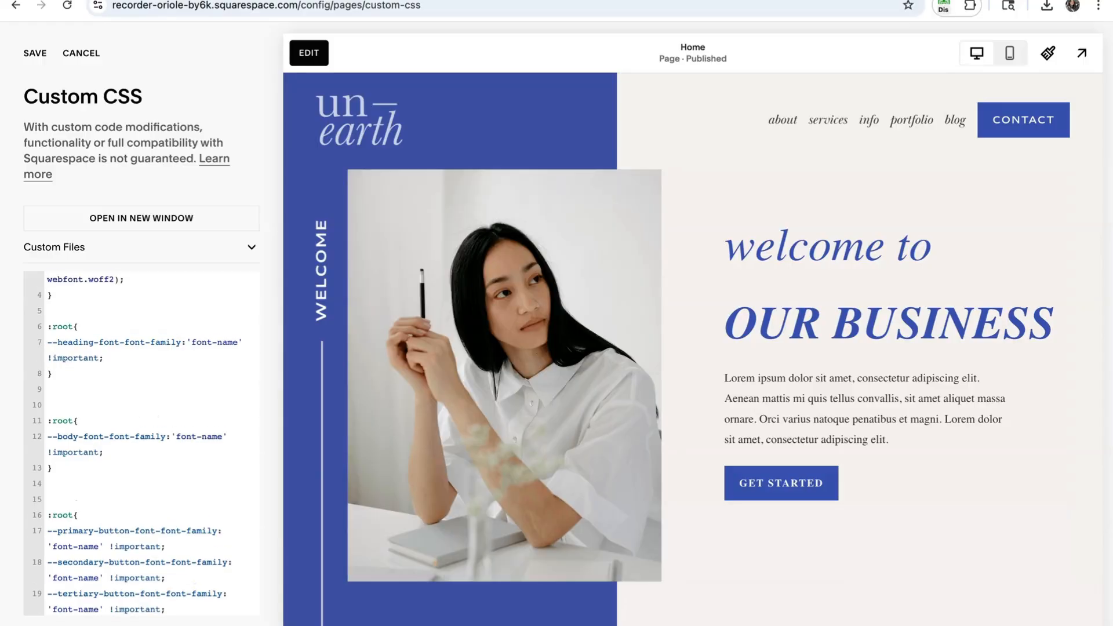
scroll(145, 441, "up", 1)
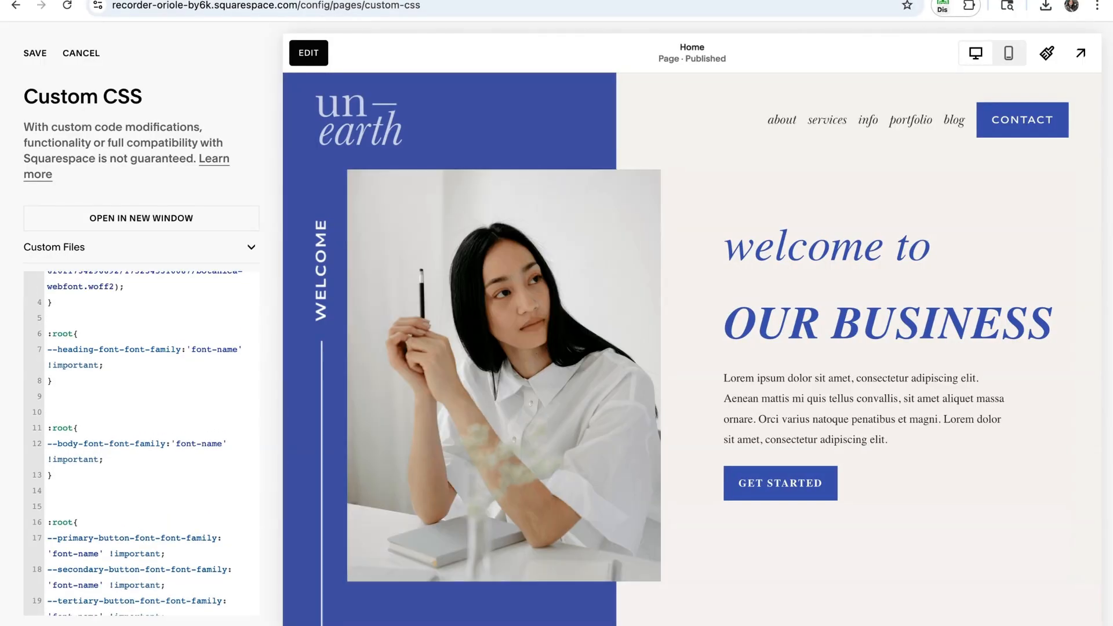
left_click_drag(238, 349, 191, 349)
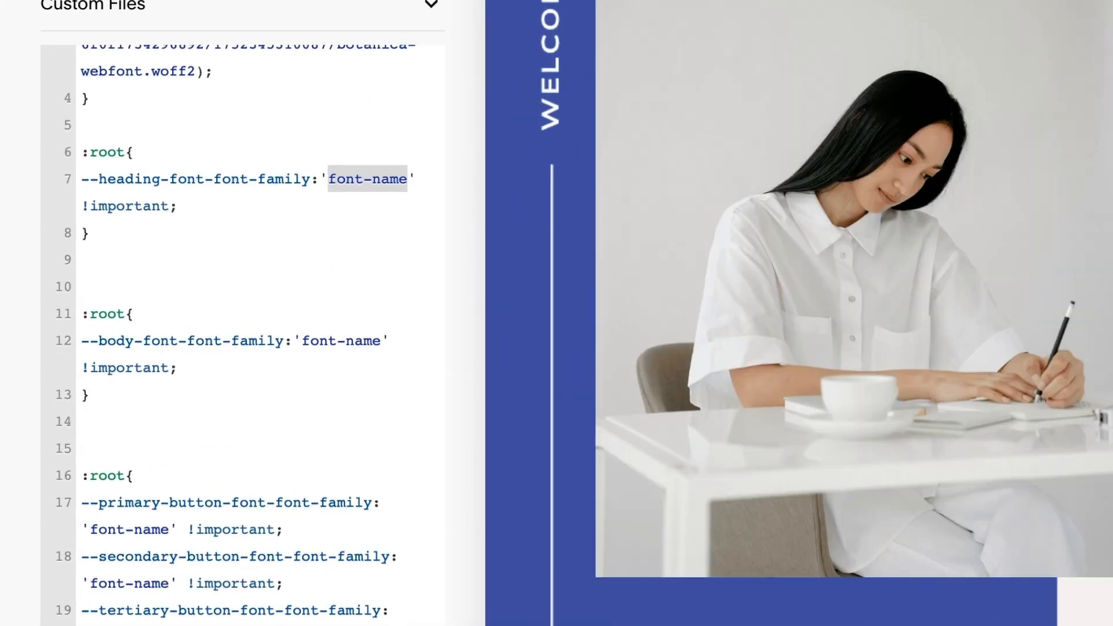
left_click(91, 233)
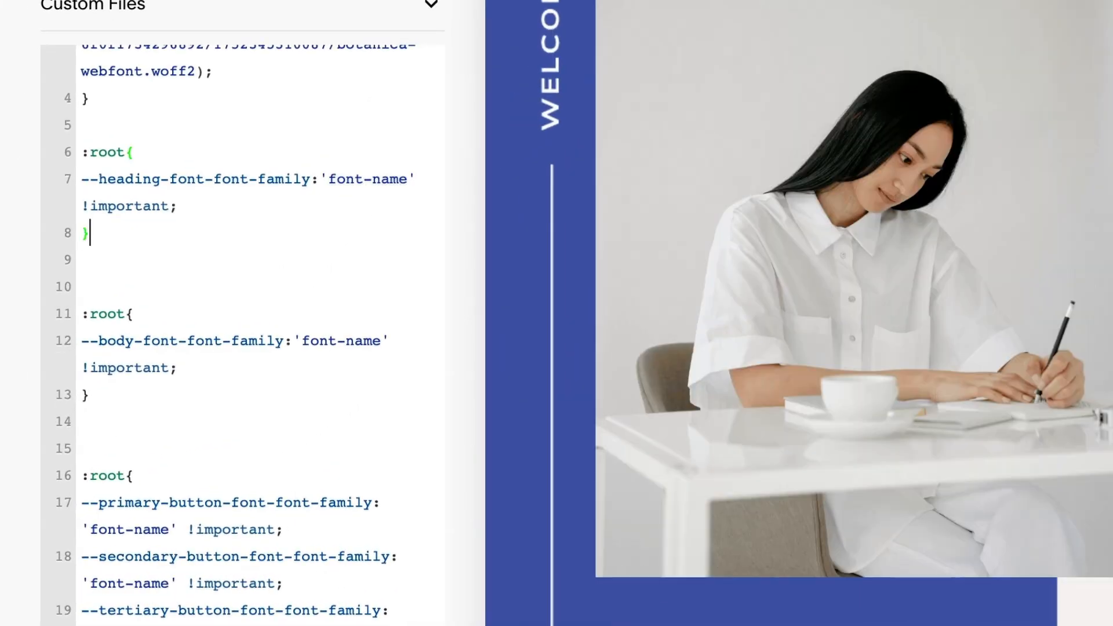
scroll(243, 325, "up", 2)
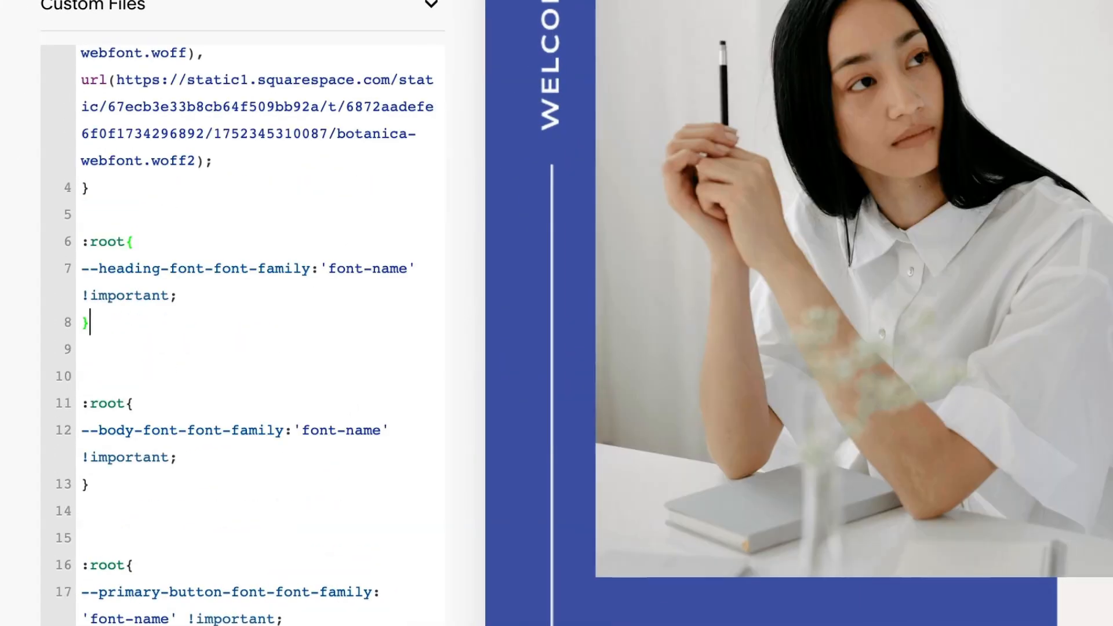
scroll(244, 325, "up", 5)
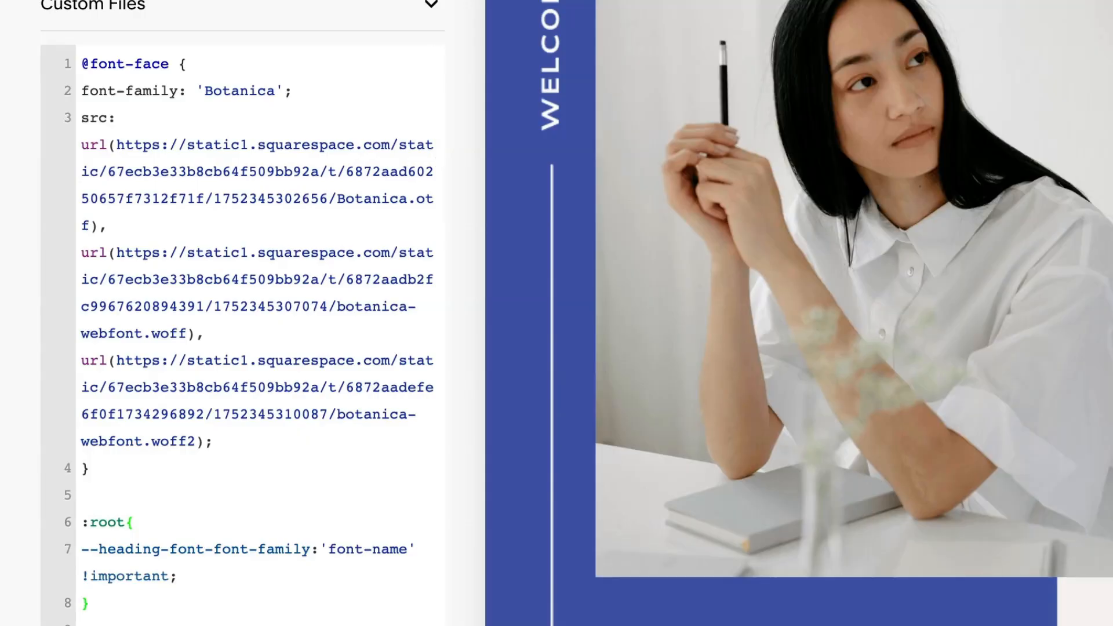
left_click_drag(276, 91, 205, 91)
key("ctrl+c")
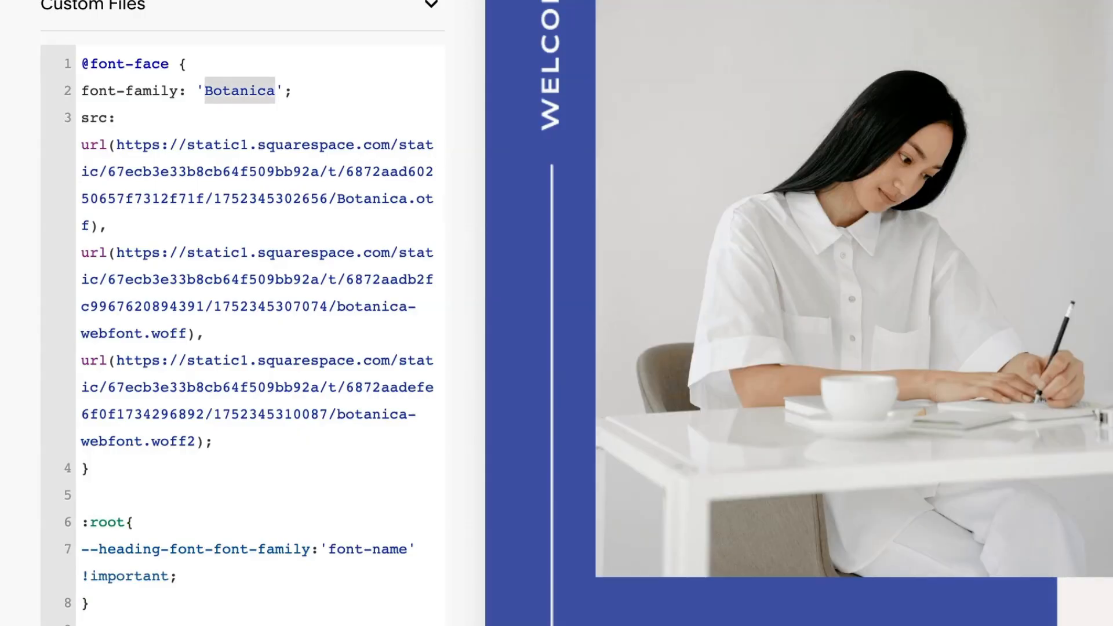
scroll(243, 325, "down", 5)
left_click_drag(408, 332, 329, 332)
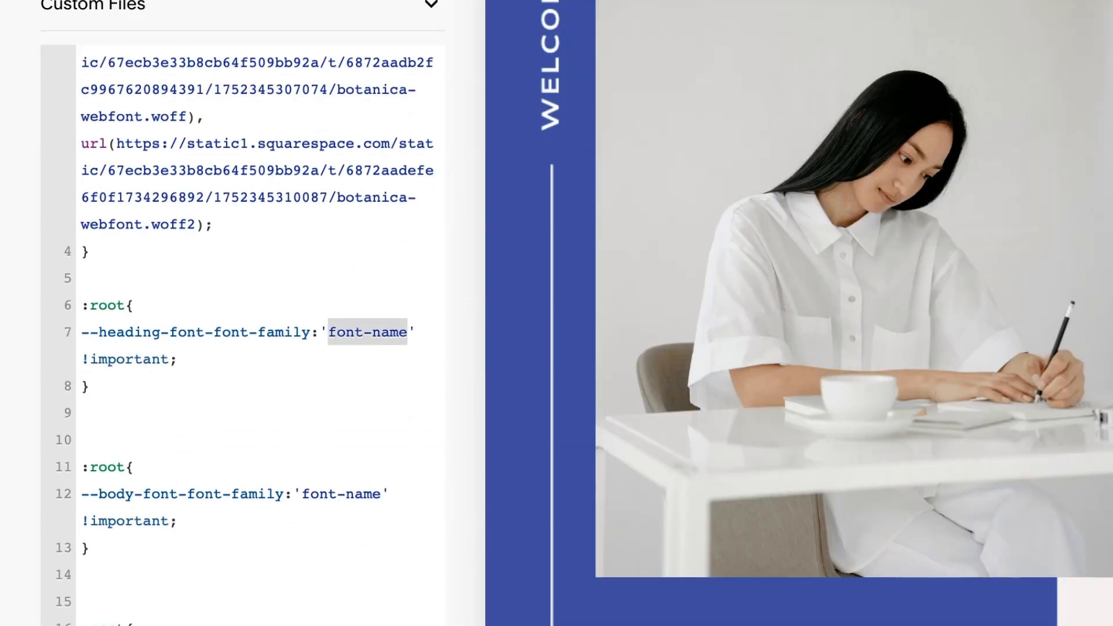
key("ctrl+v")
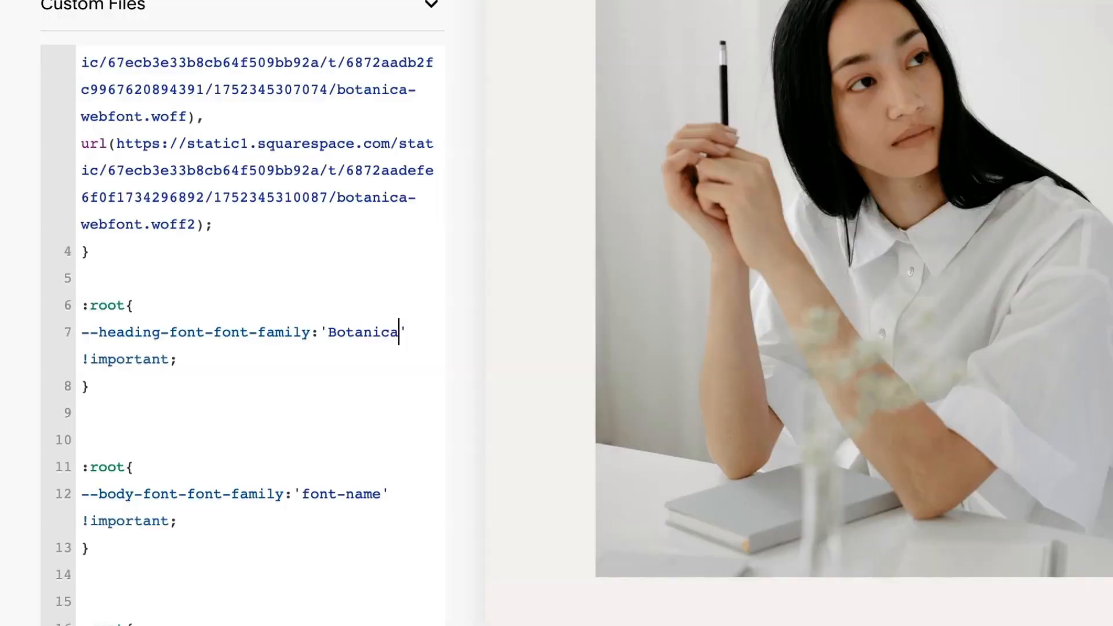
left_click_drag(382, 494, 302, 494)
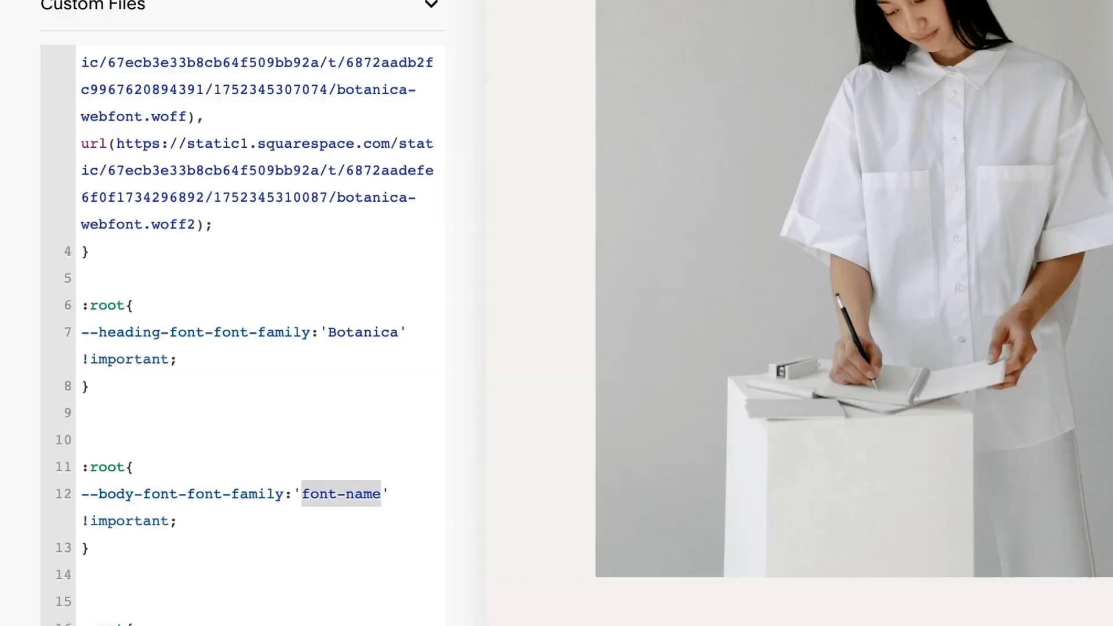
key("ctrl+v")
Replace the font-name placeholder with 'v' for the primary button font and with 'Botanica' for the secondary and tertiary button fonts
scroll(244, 335, "down", 5)
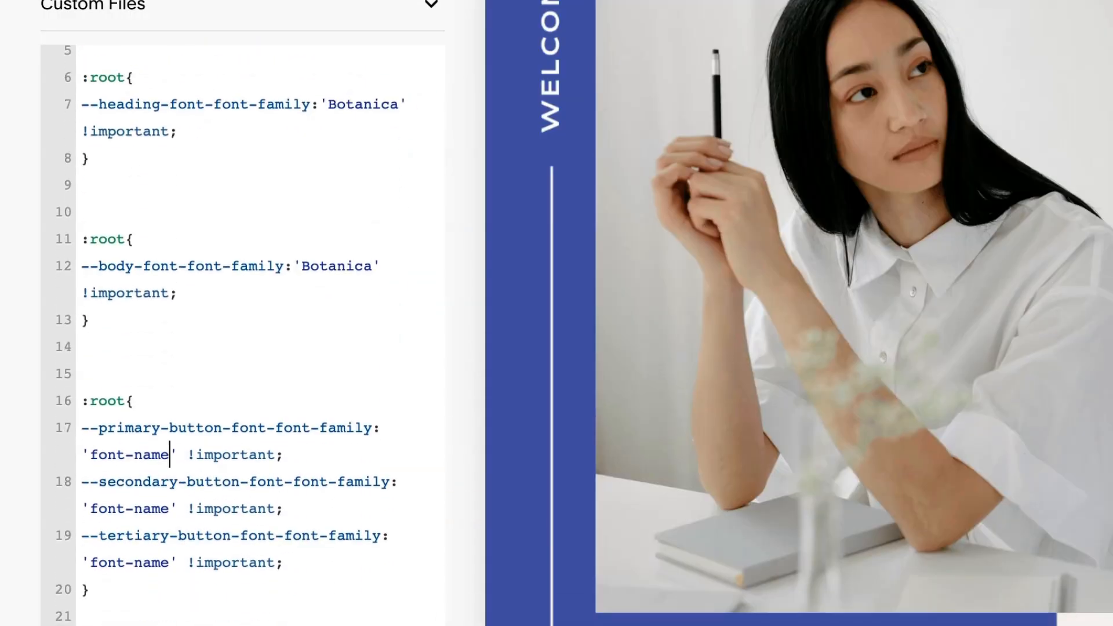
left_click_drag(169, 454, 89, 455)
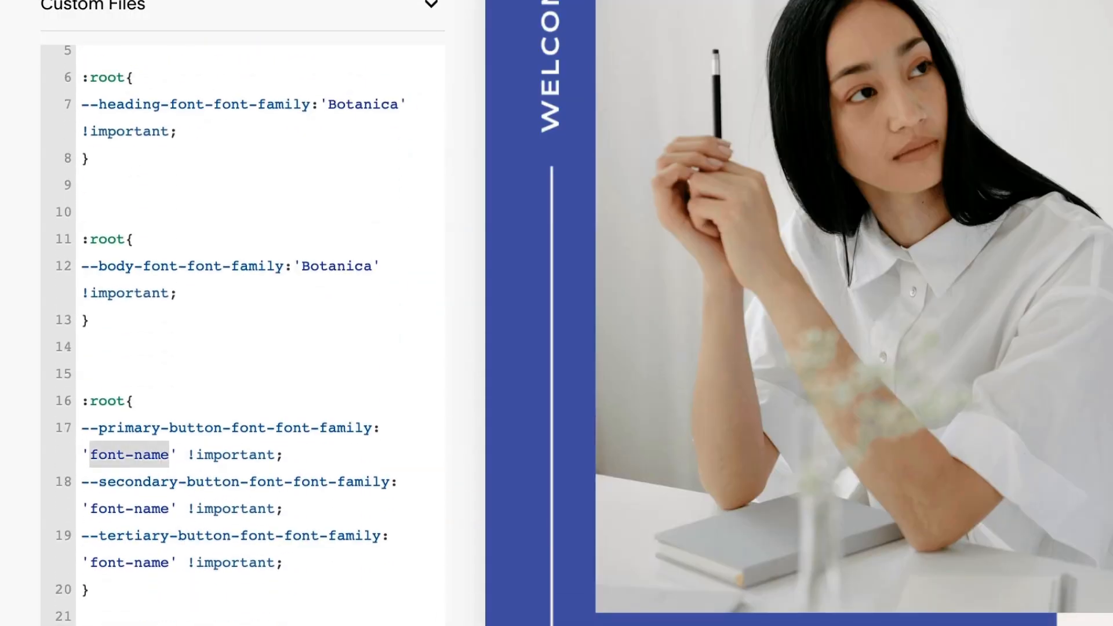
type("v")
scroll(250, 335, "down", 1)
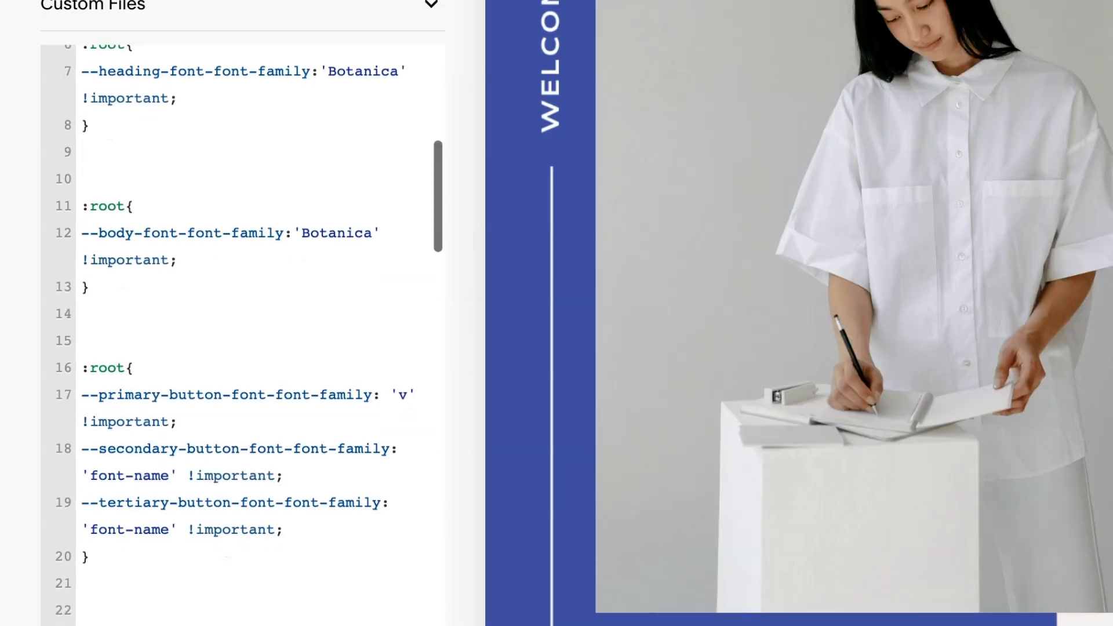
left_click_drag(170, 475, 89, 475)
key("ctrl+v")
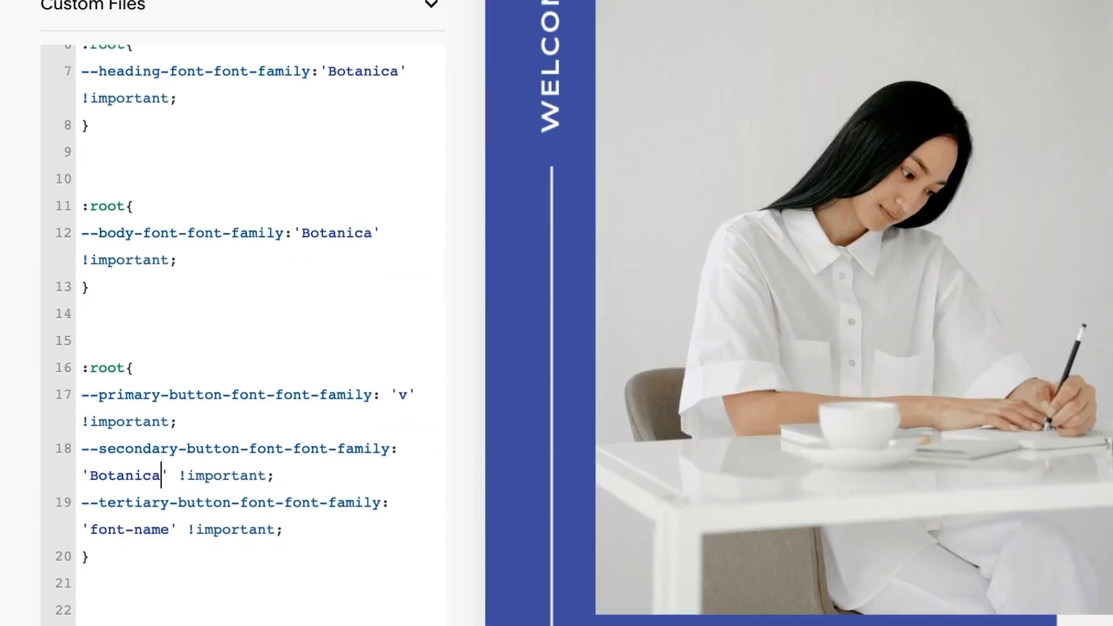
scroll(250, 335, "down", 3)
left_click_drag(170, 453, 90, 452)
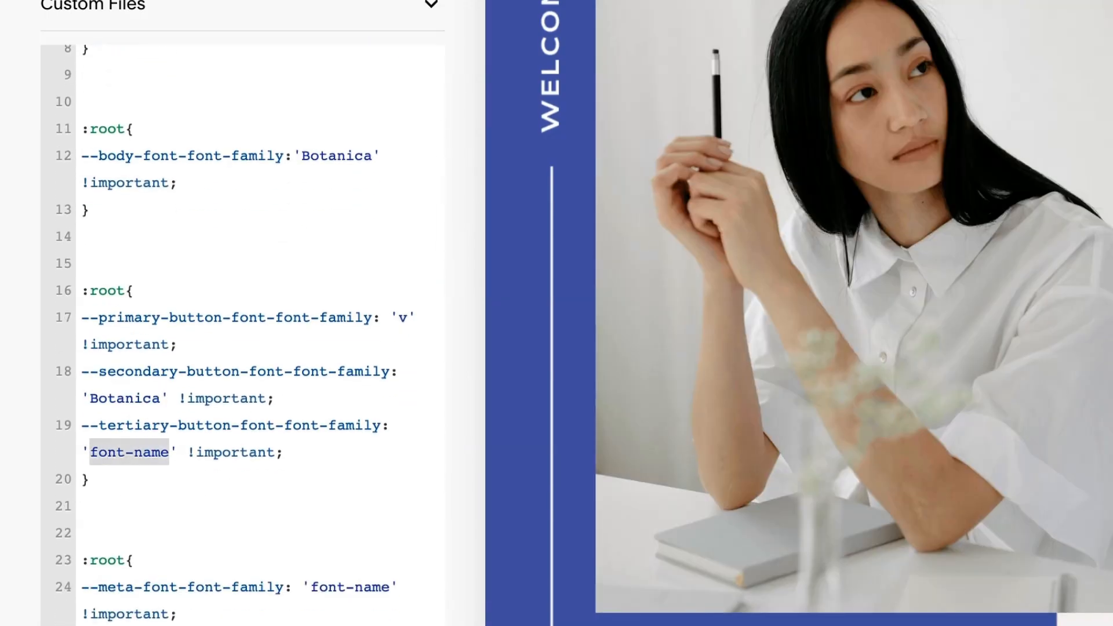
key("ctrl+v")
Replace the font-name placeholder in the meta font :root rule with 'Botanica'
scroll(249, 335, "down", 3)
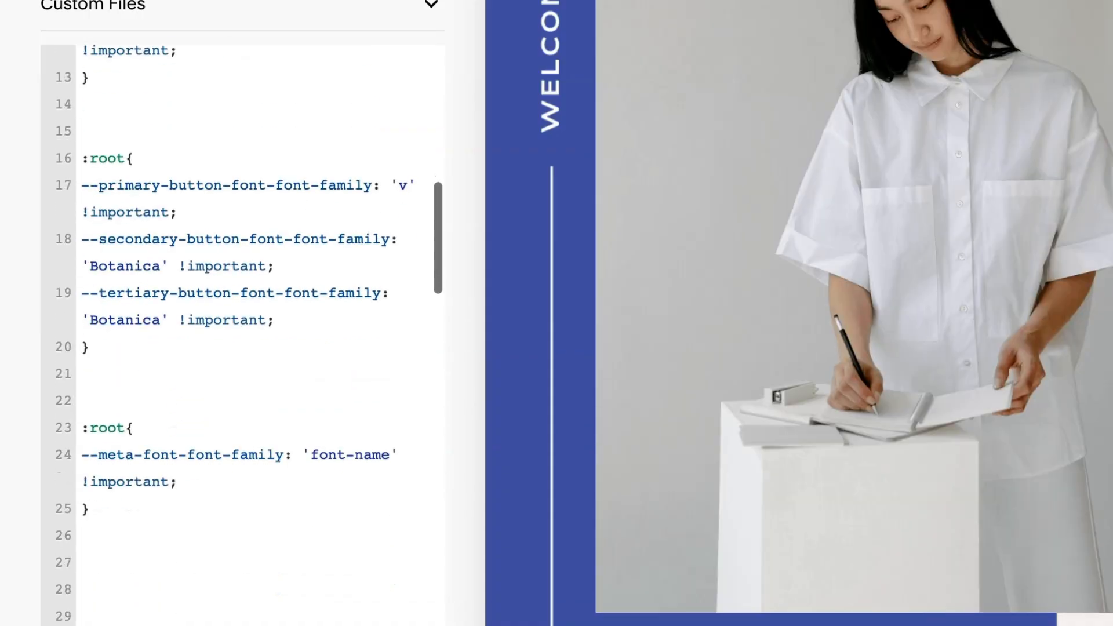
left_click_drag(390, 454, 311, 454)
key("ctrl+v")
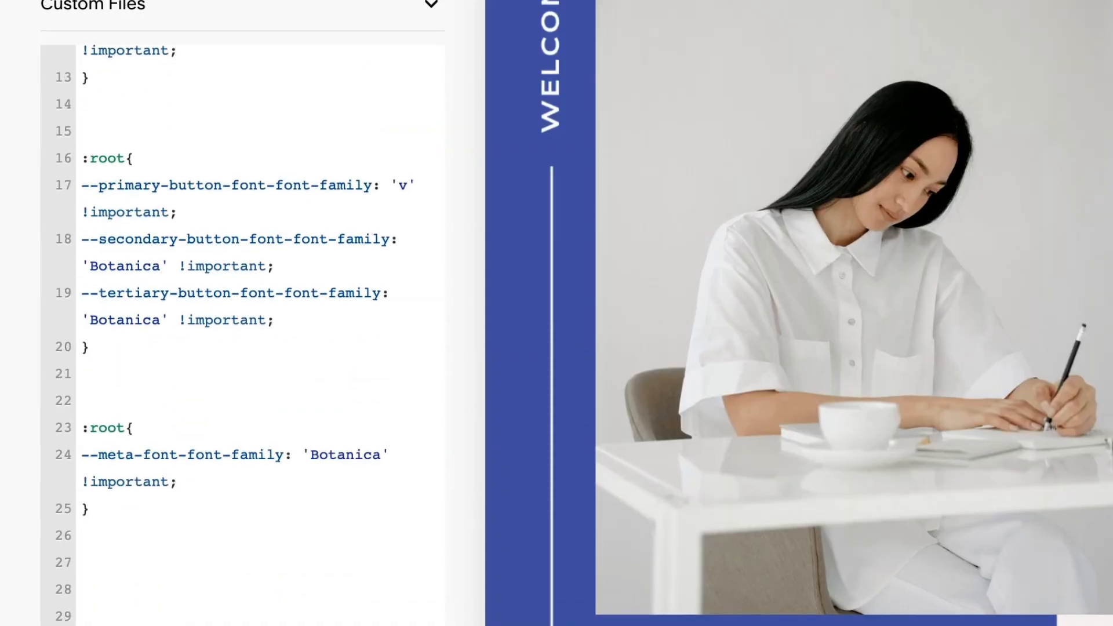
left_click(178, 482)
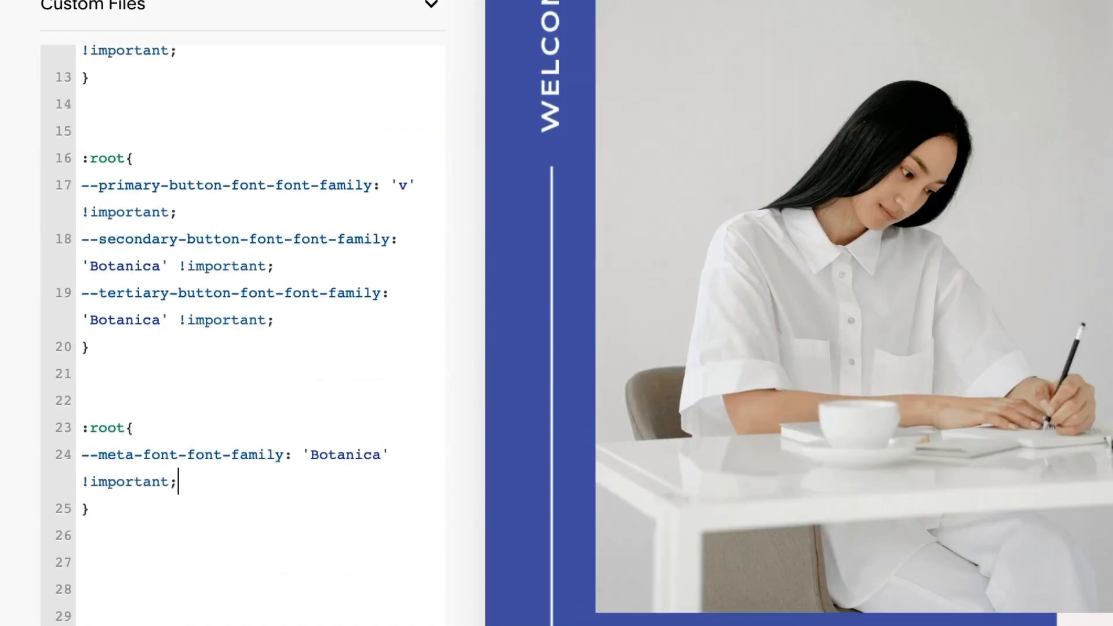
Examine the heading :root rule part by part: its selector, the --heading-font-font-family property, the font name and the !important flag
scroll(243, 335, "up", 5)
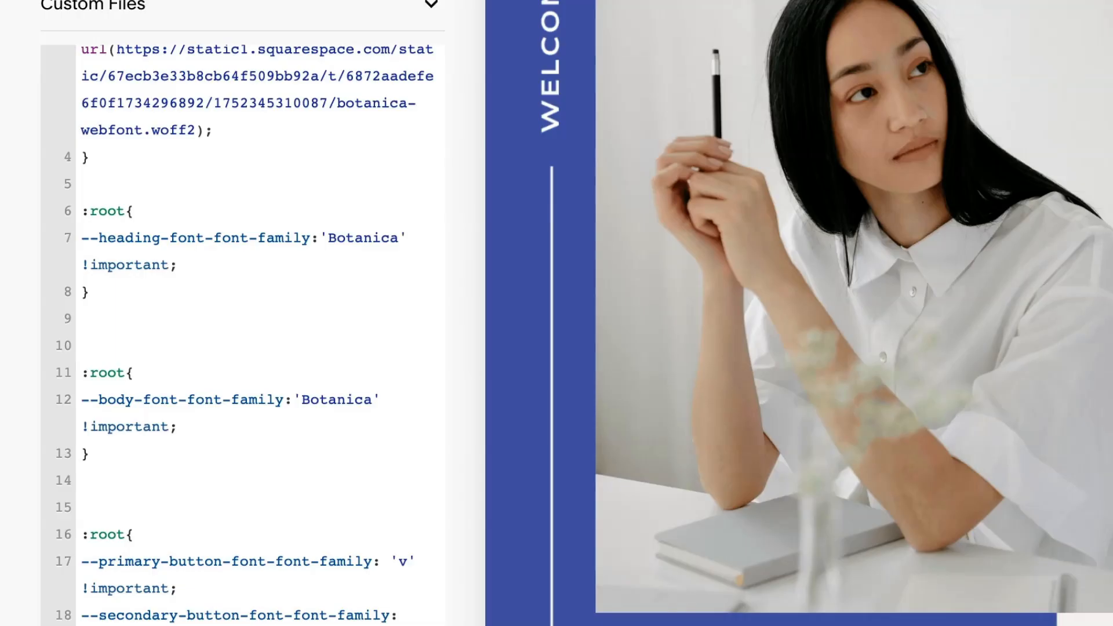
left_click(82, 347)
left_click(179, 265)
left_click_drag(125, 211, 81, 211)
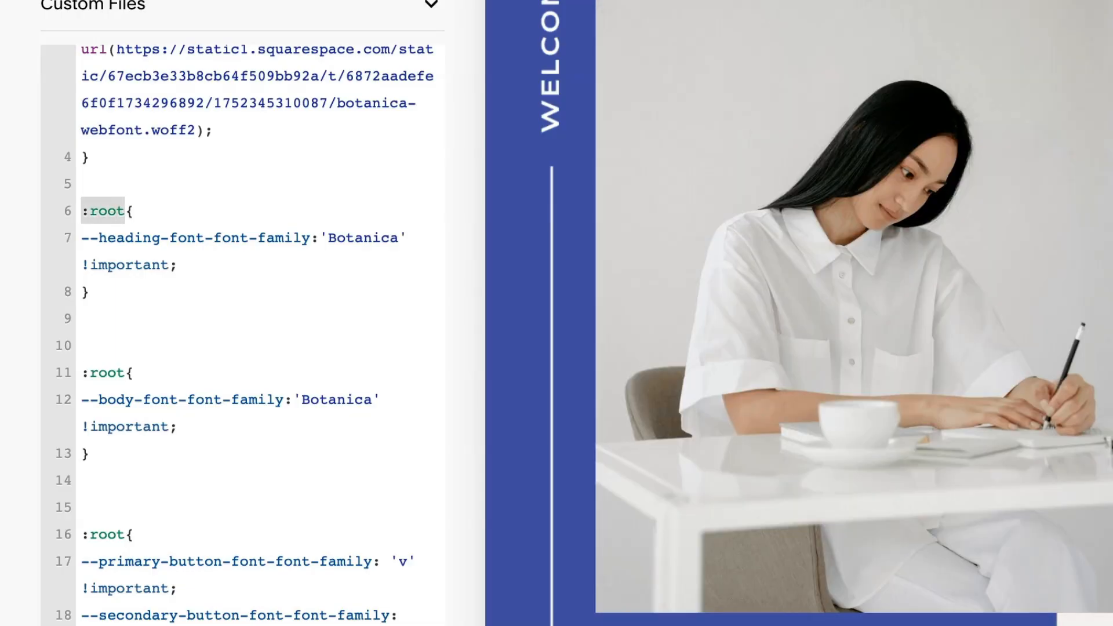
left_click(178, 265)
left_click_drag(311, 238, 81, 238)
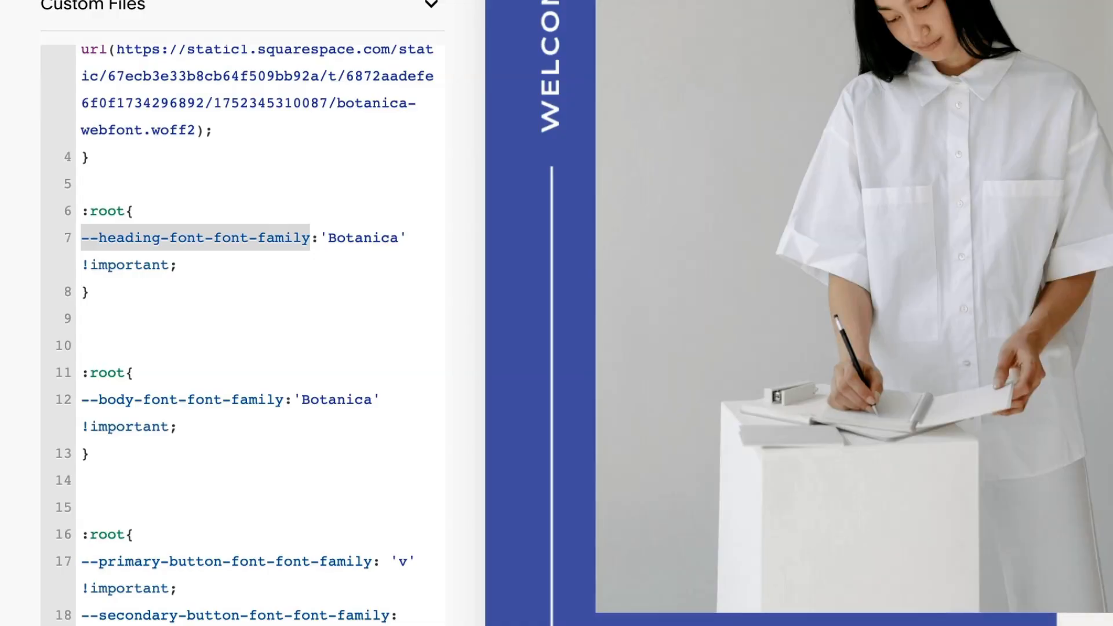
double_click(364, 238)
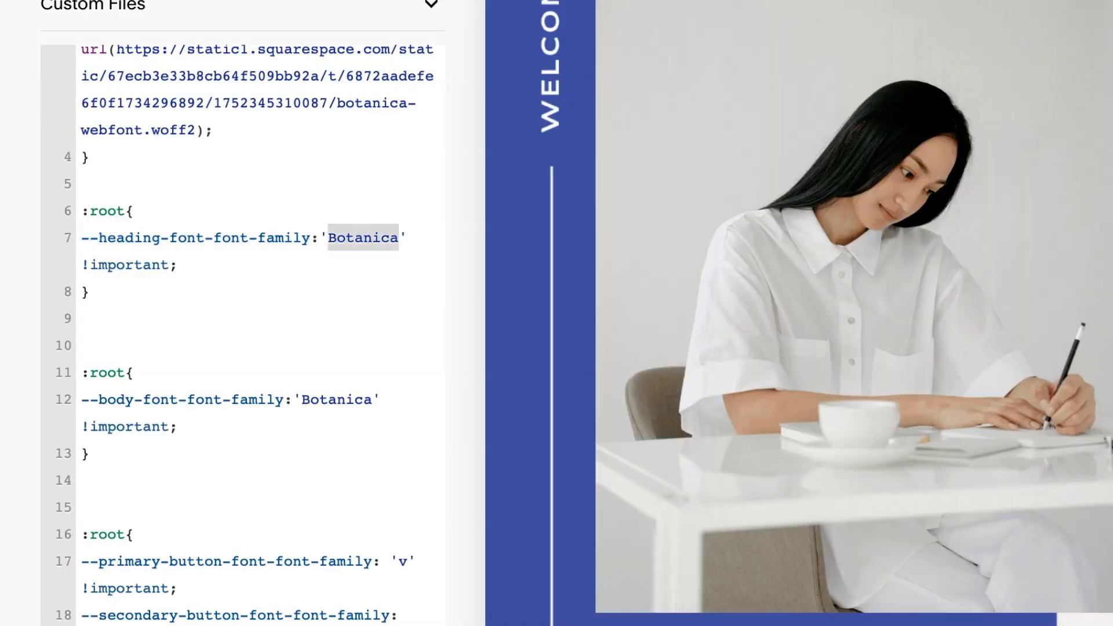
left_click(143, 265)
left_click_drag(169, 265, 81, 265)
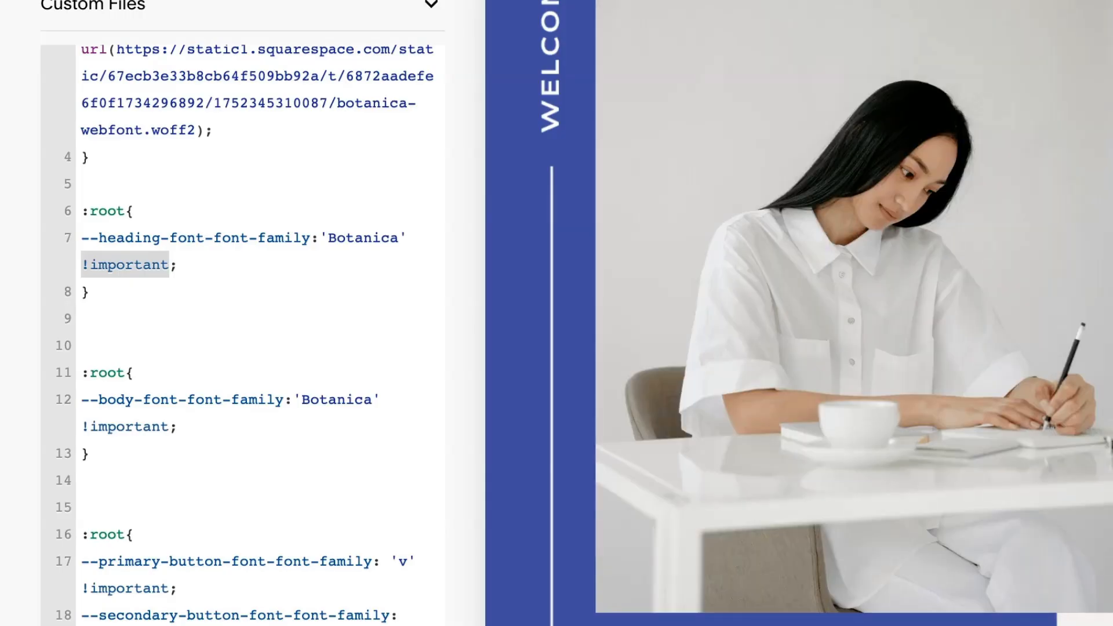
left_click(90, 292)
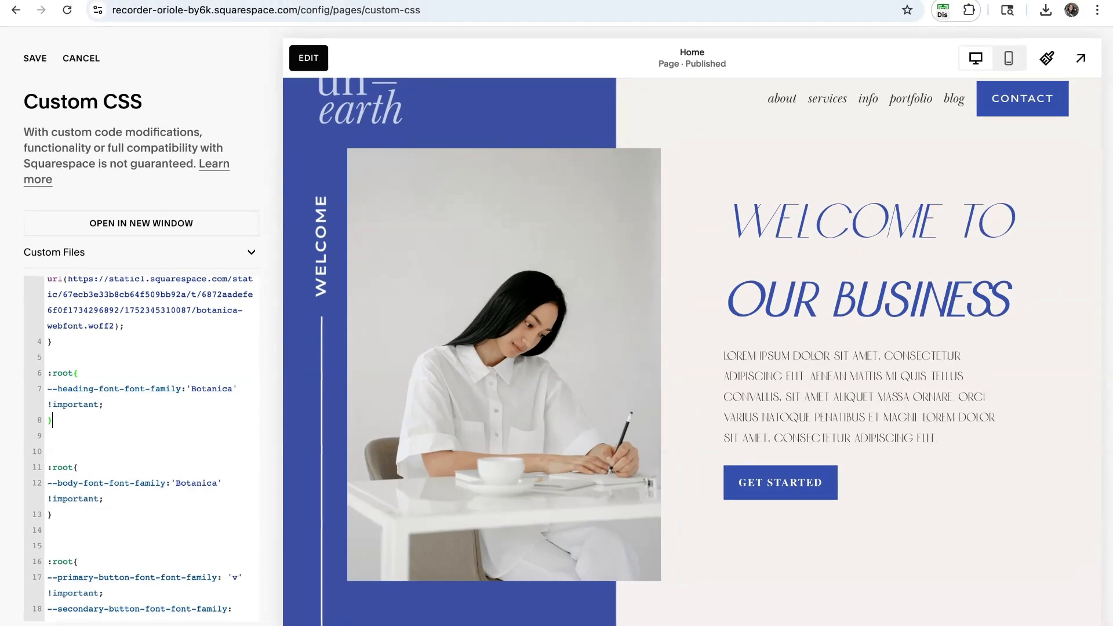
Review the :root rules and check the fonts of headings, body text and buttons throughout the Home page preview
scroll(243, 348, "down", 2)
scroll(145, 446, "down", 3)
scroll(145, 447, "up", 4)
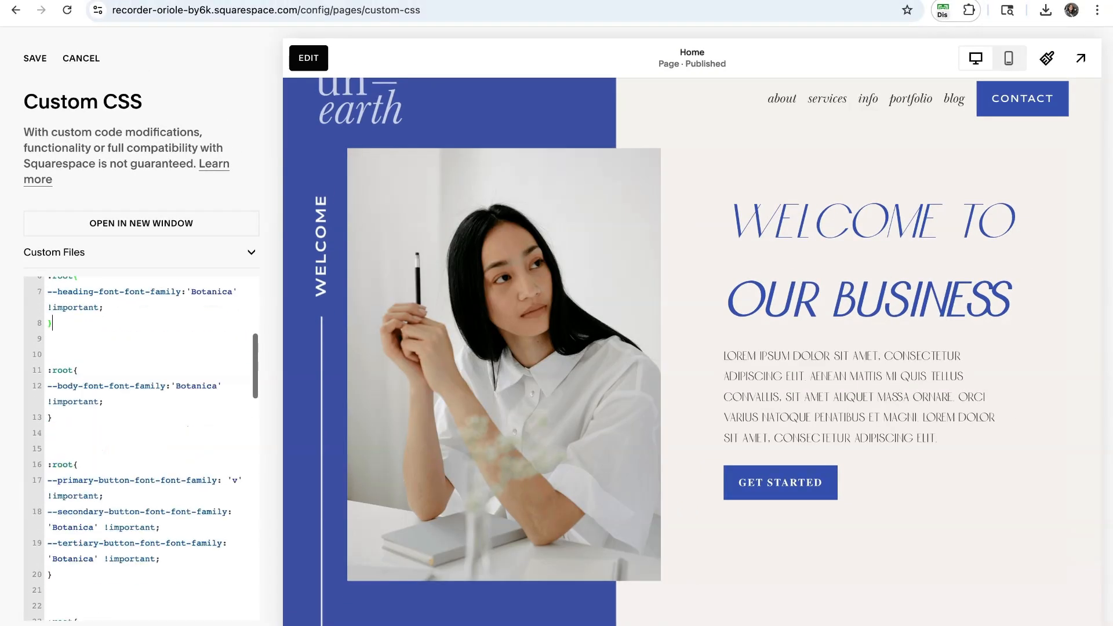
scroll(145, 447, "down", 1)
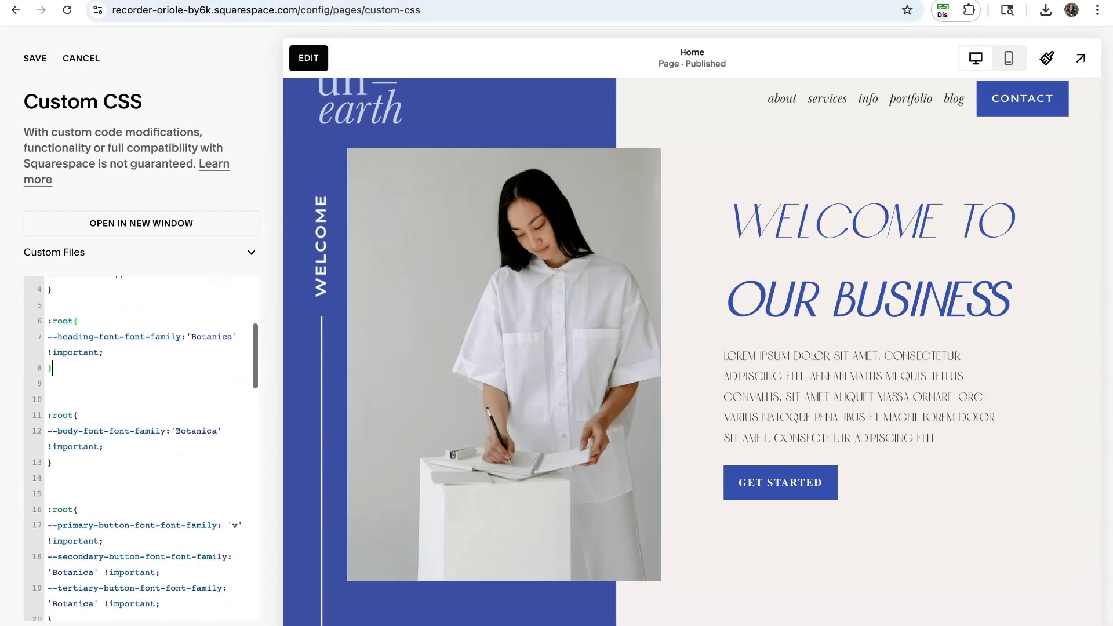
scroll(692, 352, "down", 6)
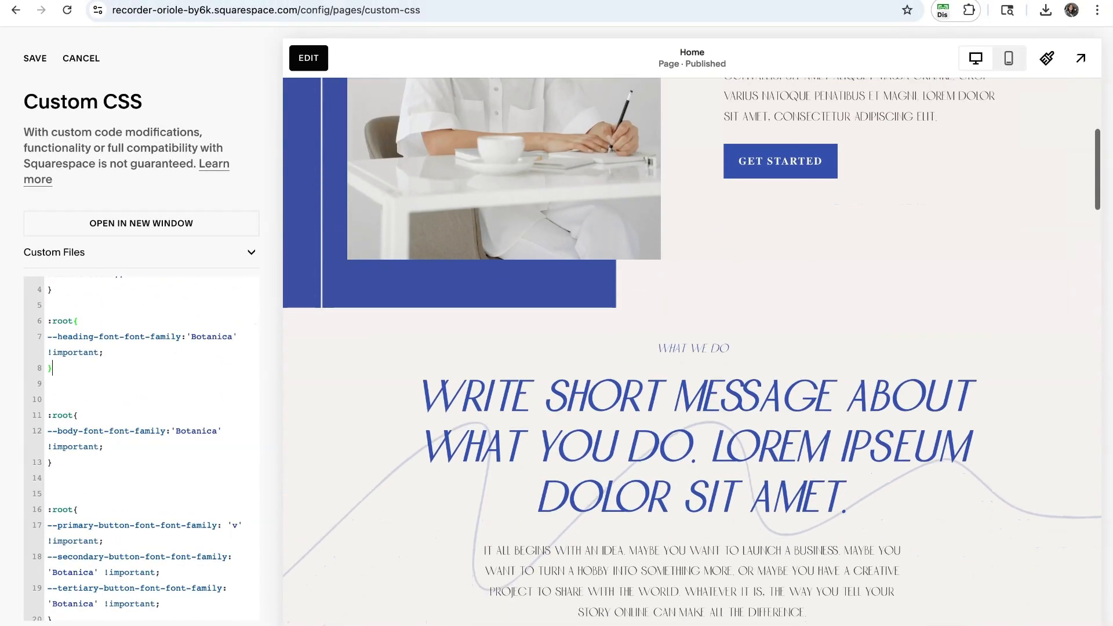
scroll(692, 352, "down", 5)
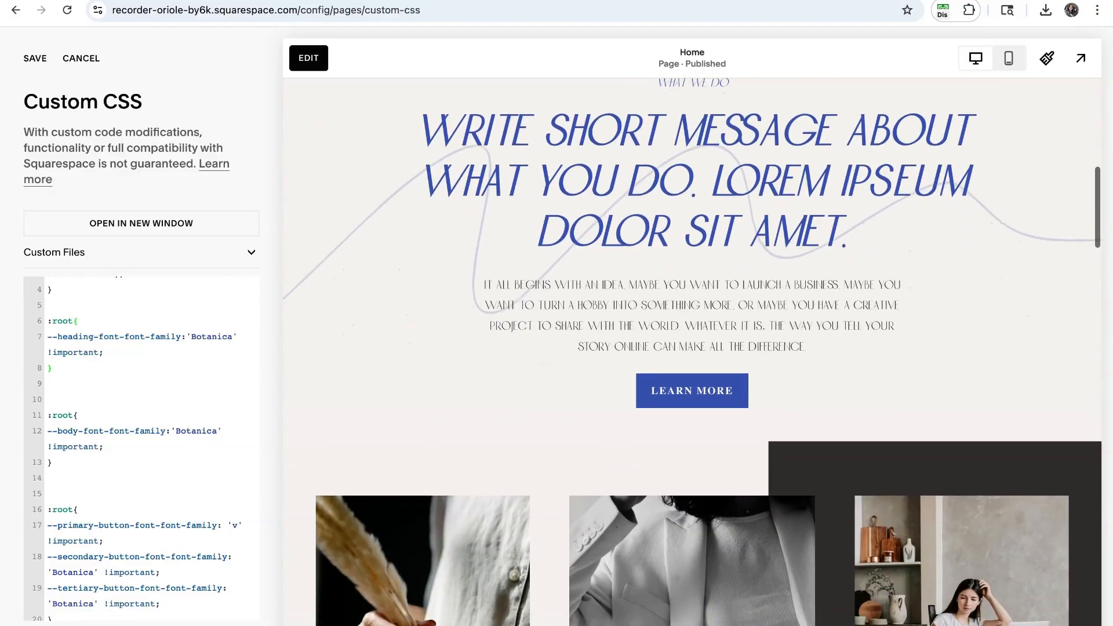
scroll(692, 351, "down", 11)
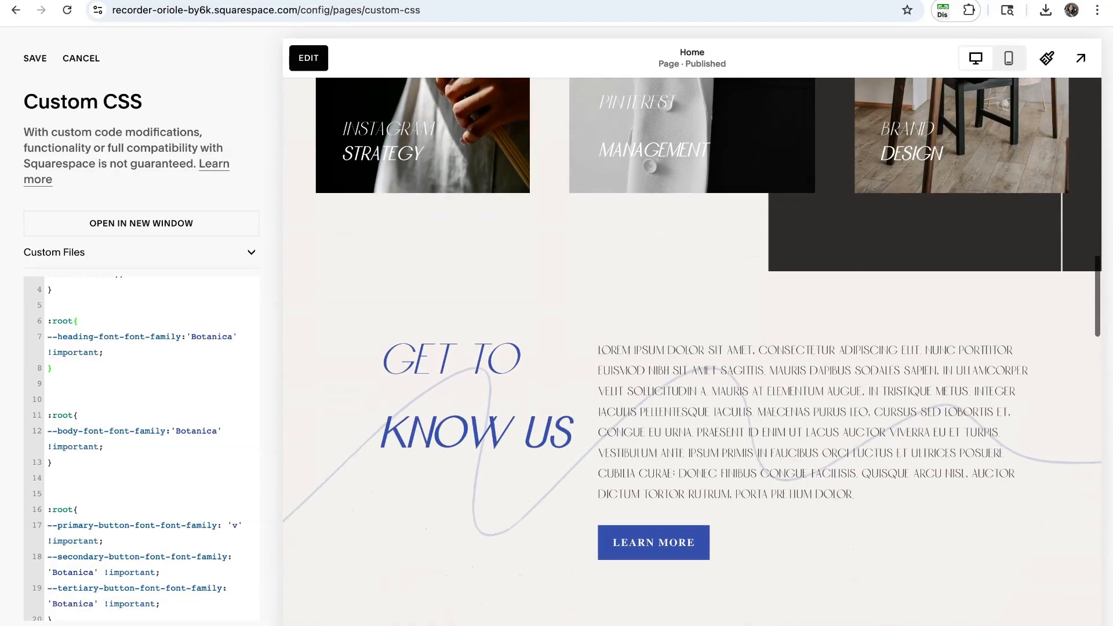
scroll(692, 352, "down", 1)
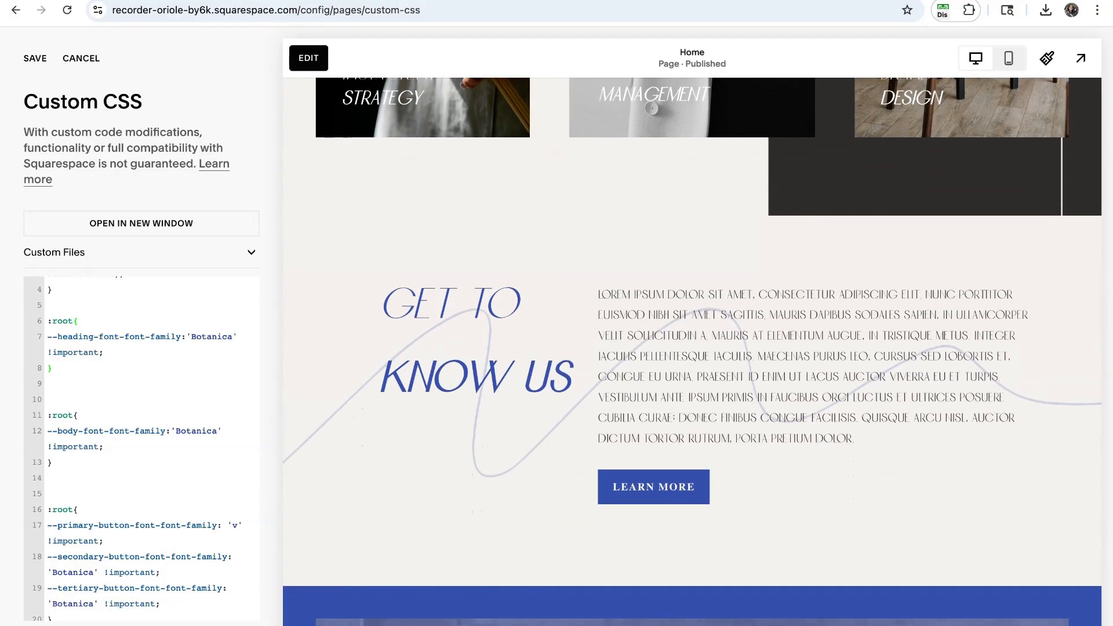
scroll(692, 352, "down", 3)
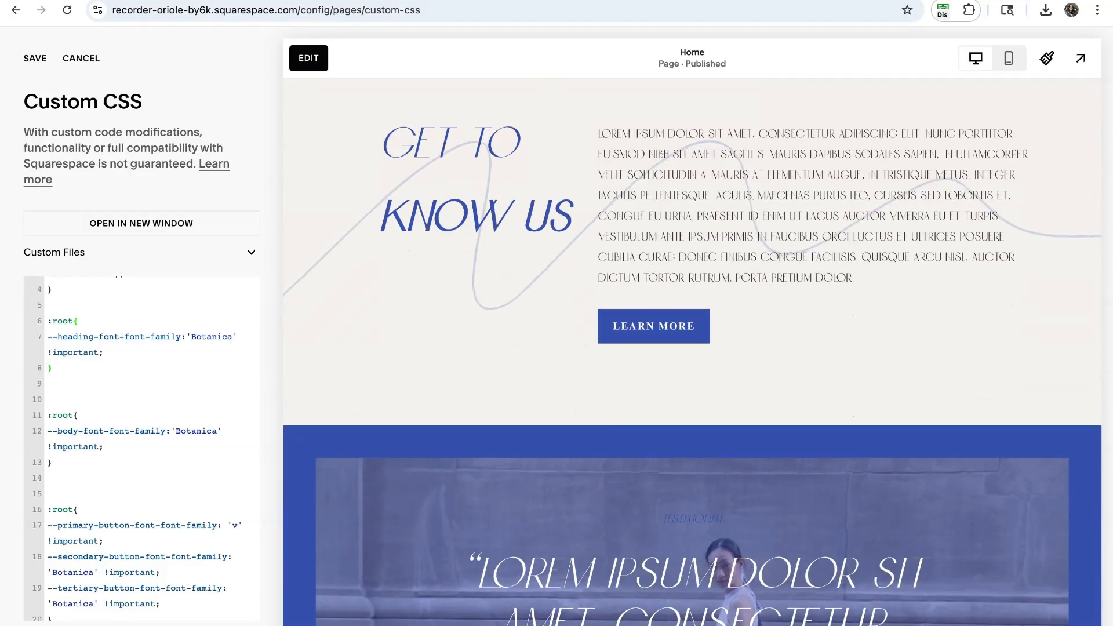
scroll(692, 352, "down", 3)
scroll(691, 352, "down", 8)
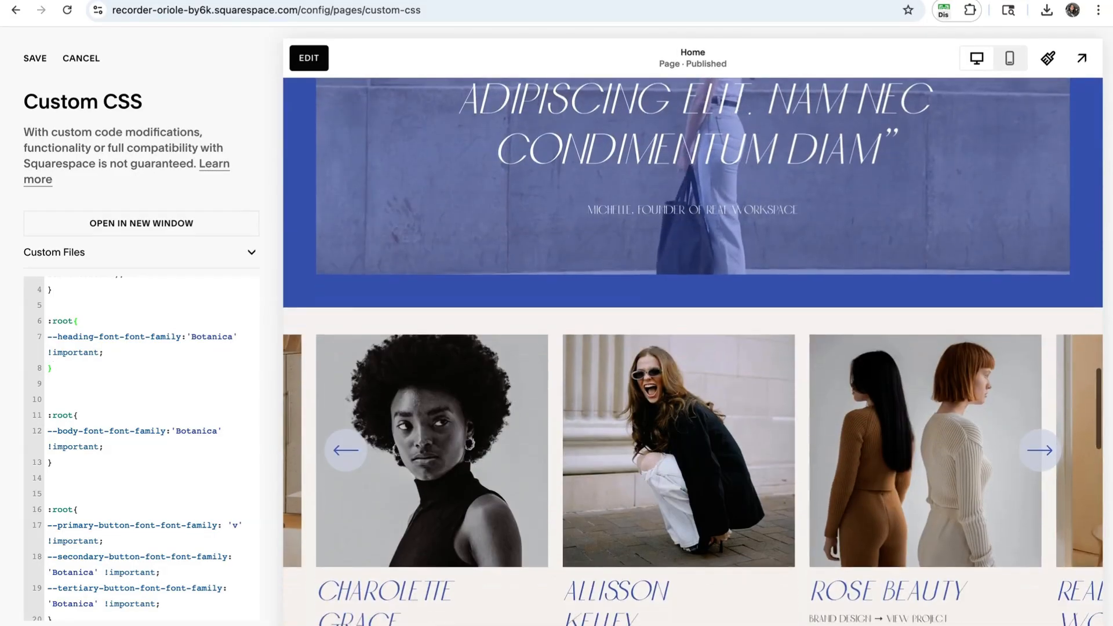
scroll(692, 352, "down", 3)
scroll(692, 351, "down", 10)
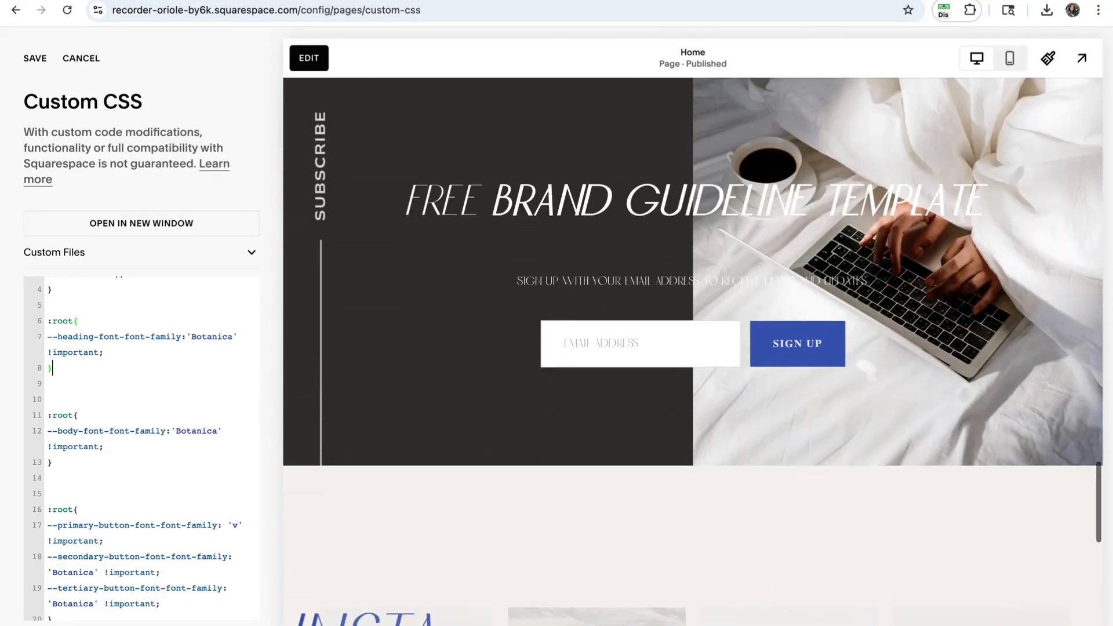
scroll(692, 351, "down", 3)
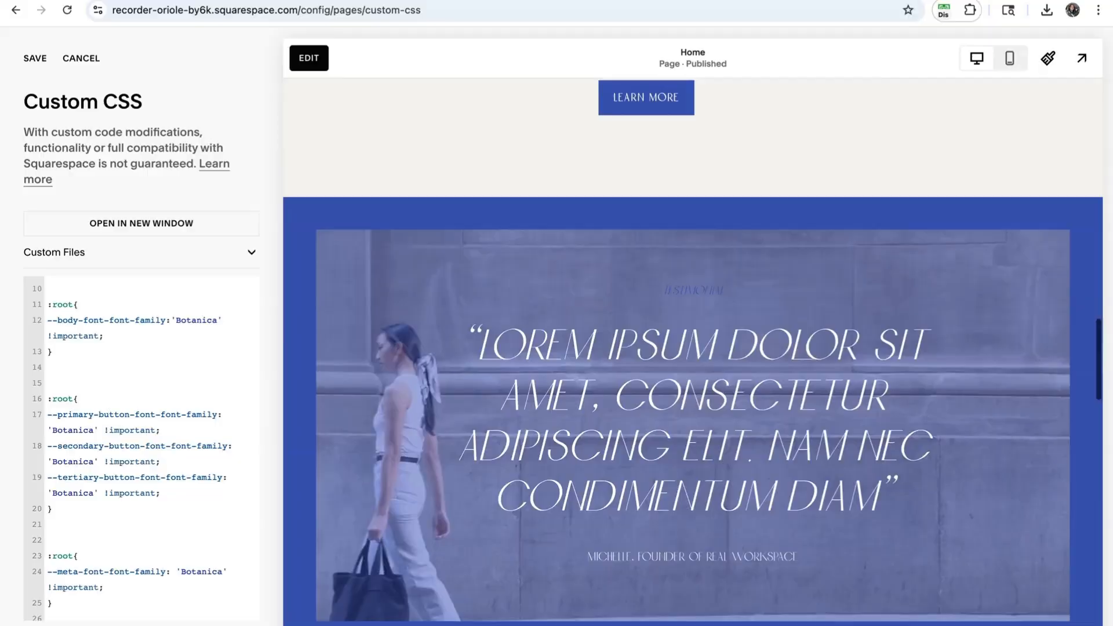
Check the remaining Home page preview from the testimonial back up to the welcome section for the Botanica font
scroll(692, 351, "up", 5)
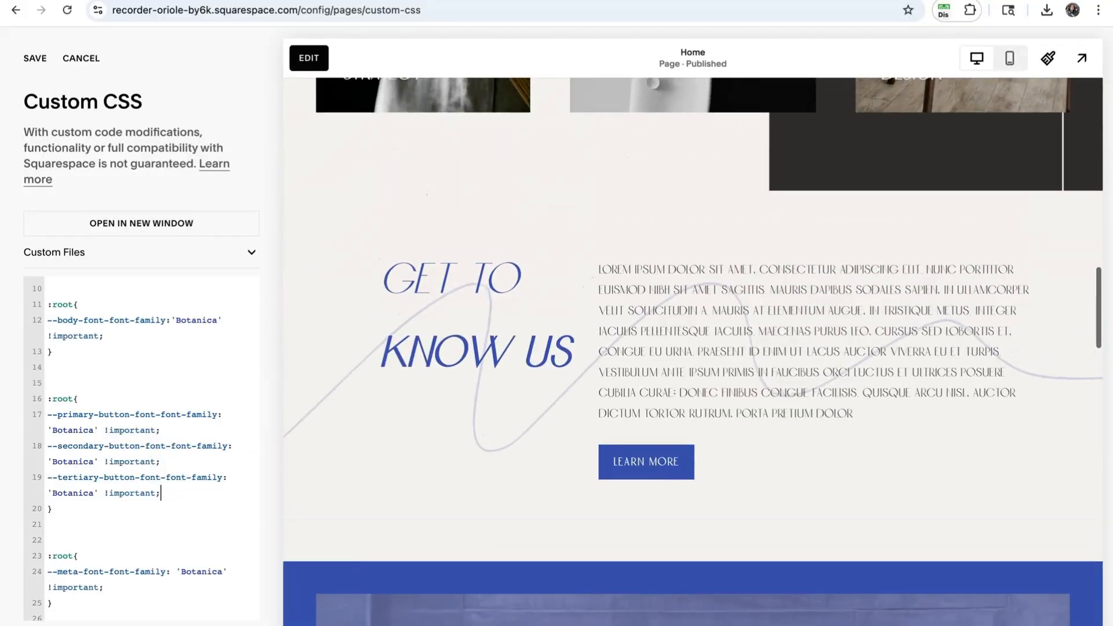
scroll(692, 351, "up", 4)
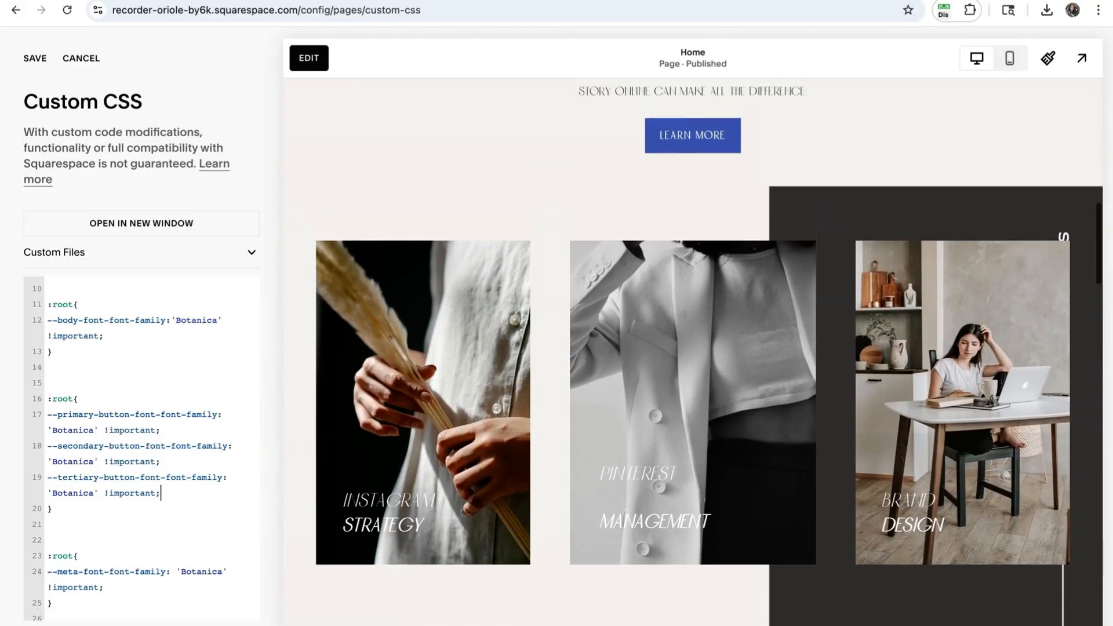
scroll(692, 351, "up", 8)
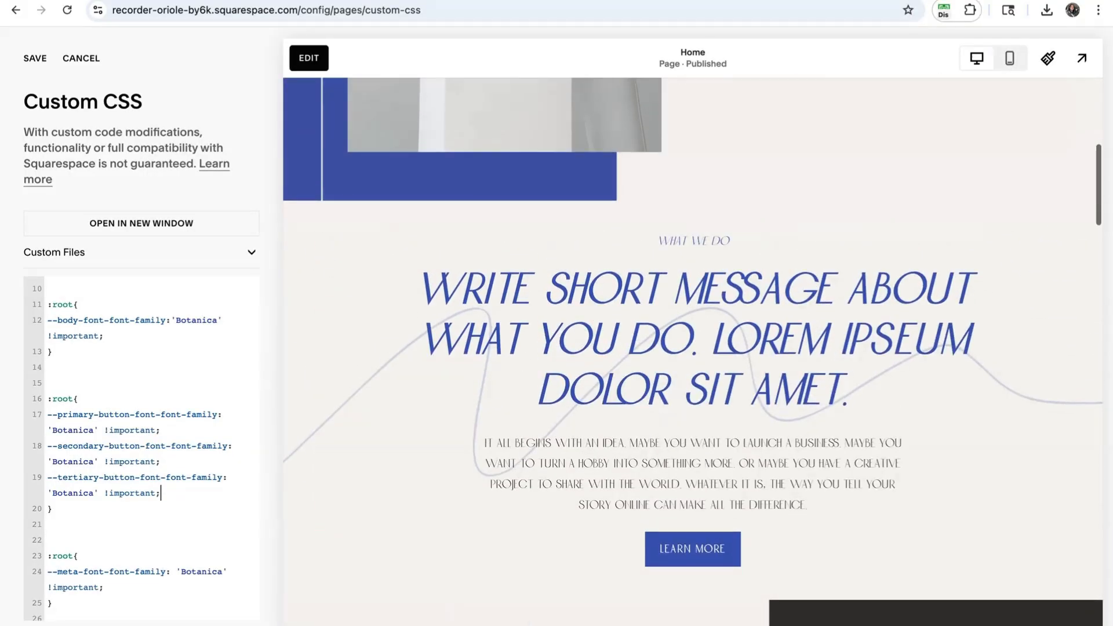
scroll(692, 351, "up", 6)
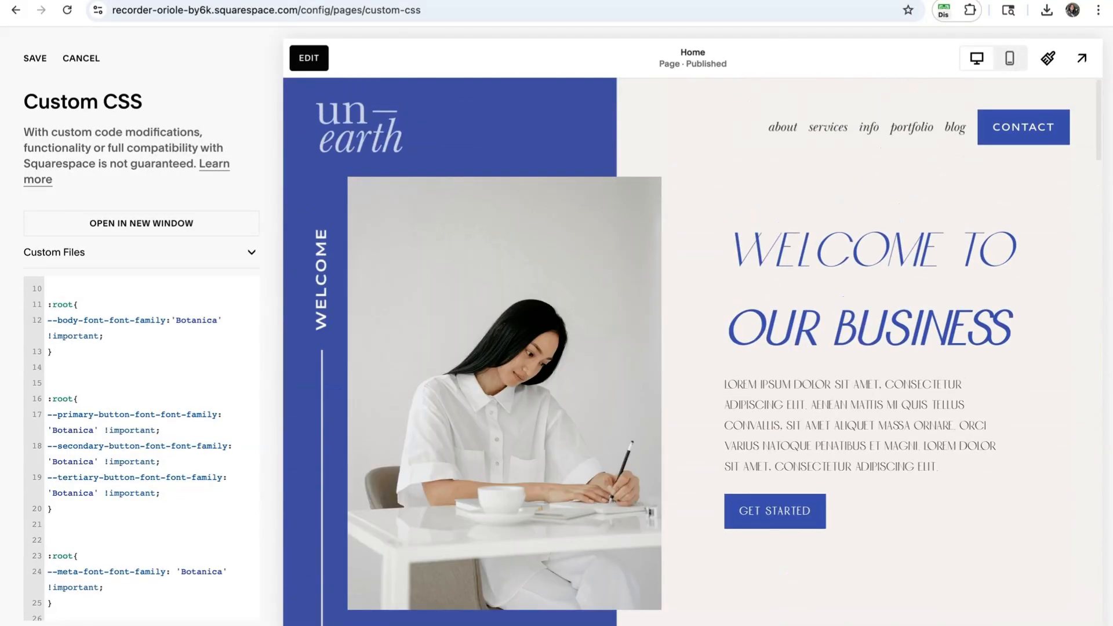
scroll(142, 449, "up", 2)
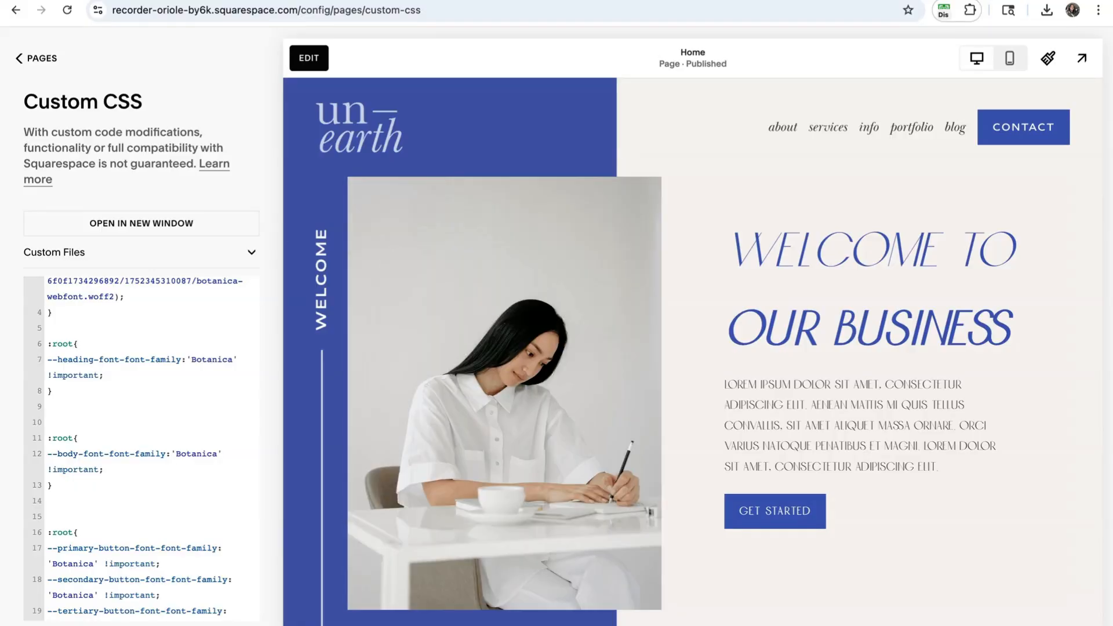
Set the Heading 1 size to 4.6rem in the Headings font settings of Site Styles
left_click(1048, 58)
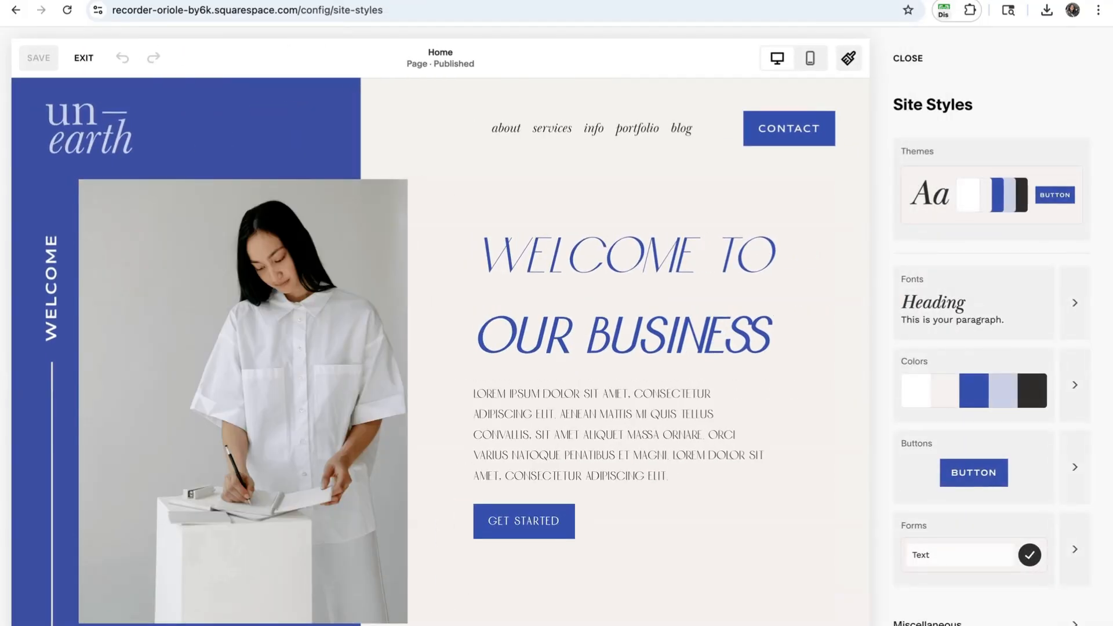
left_click(974, 303)
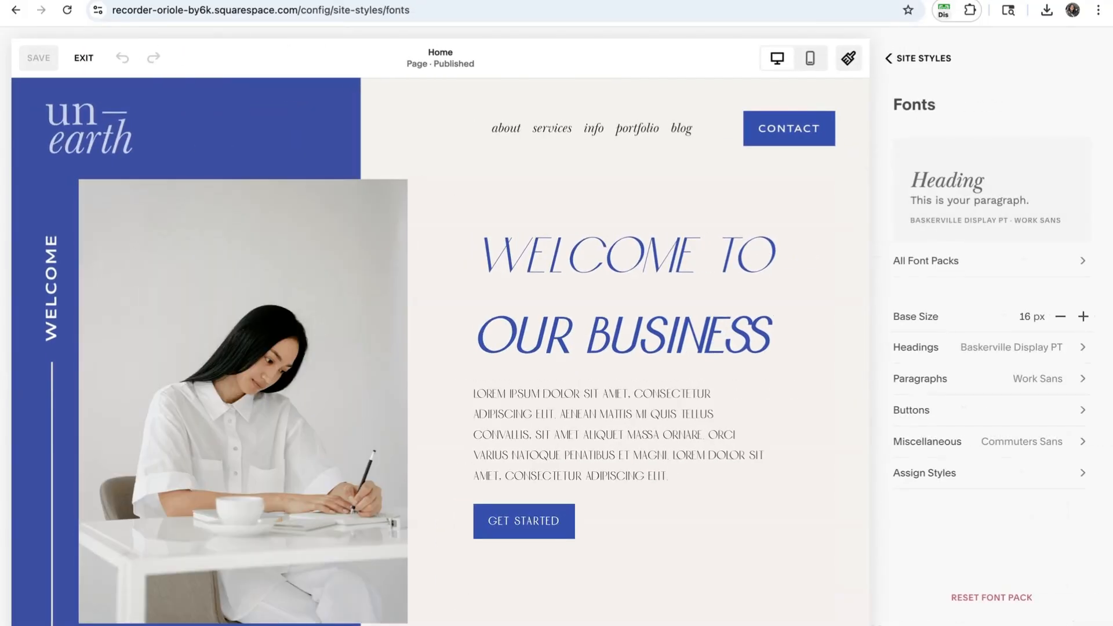
left_click(1012, 347)
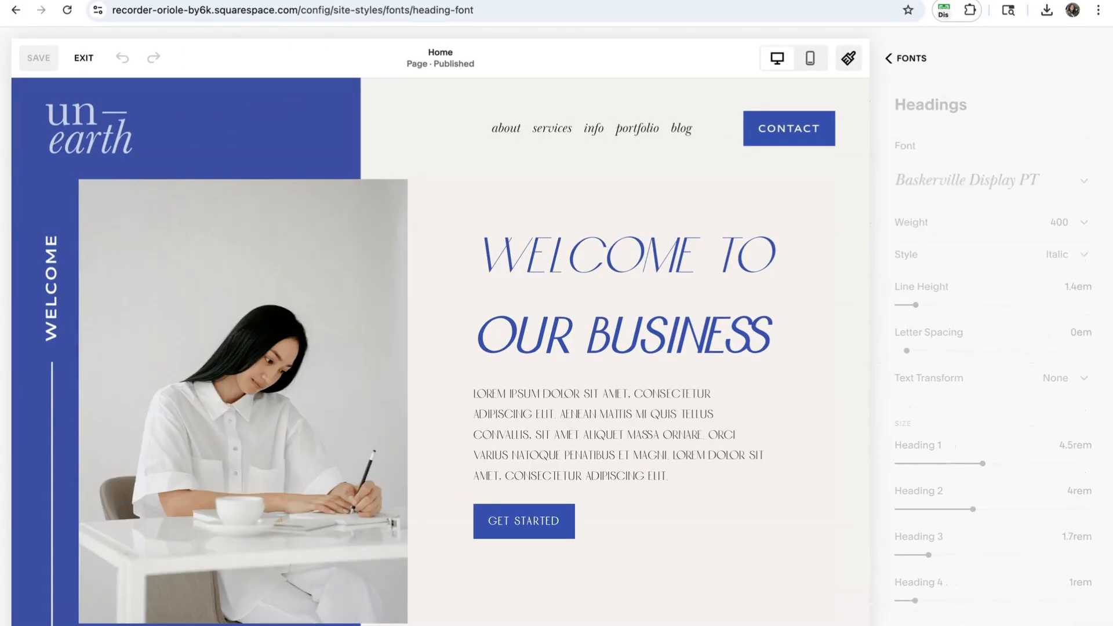
scroll(1011, 351, "down", 1)
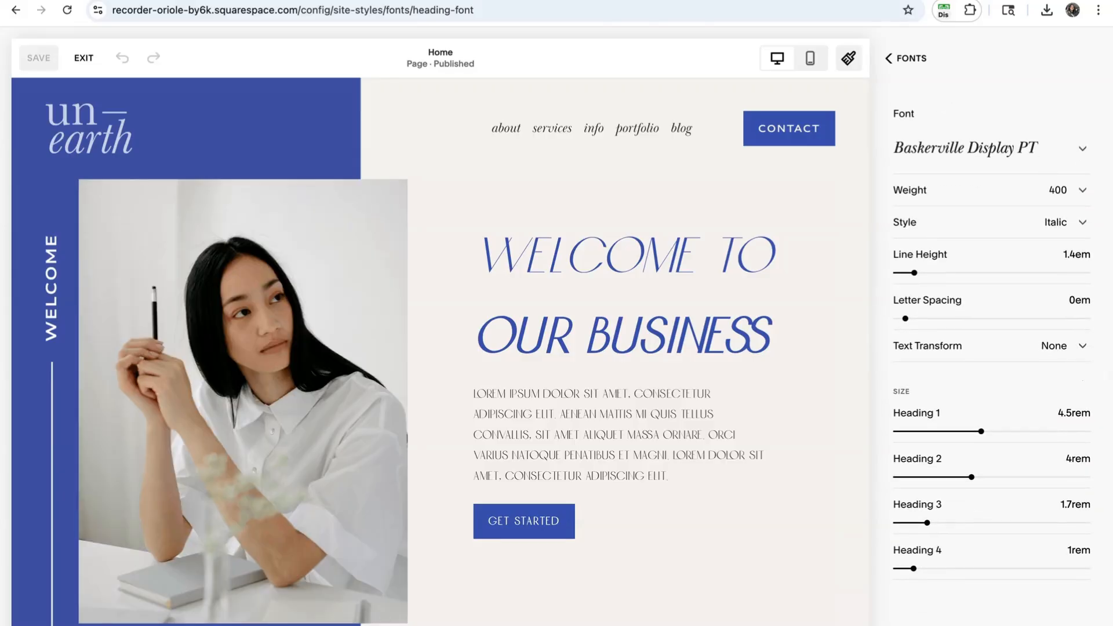
left_click_drag(995, 414, 812, 406)
mouse_move(981, 432)
left_mouse_down()
mouse_move(1047, 431)
mouse_move(939, 431)
mouse_move(1040, 432)
mouse_move(984, 432)
left_mouse_up()
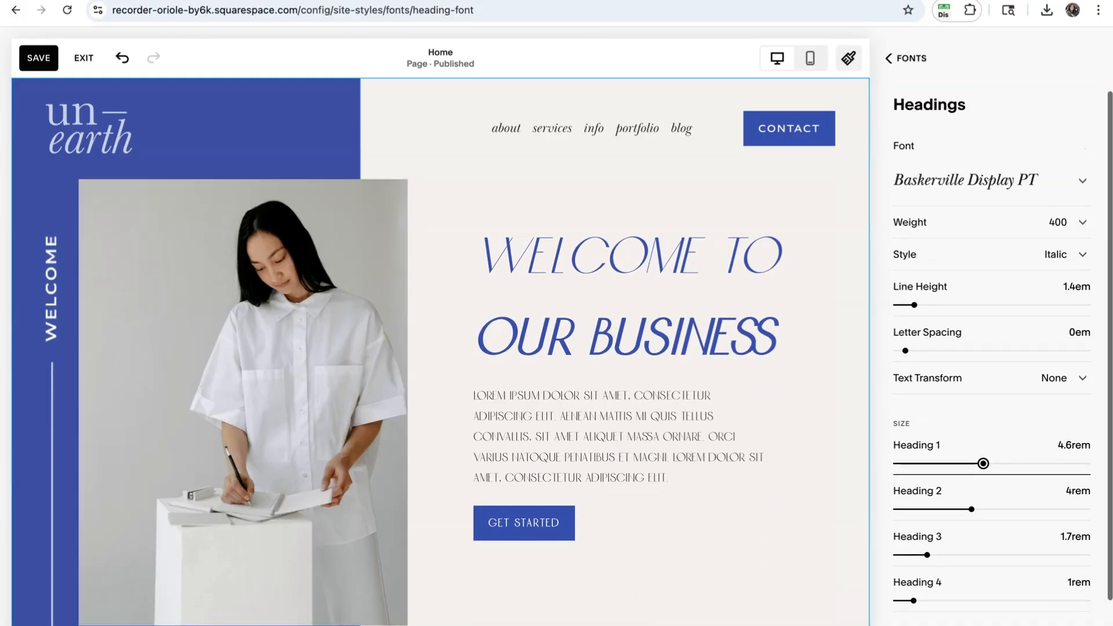
Try weight 700 for the headings and return the weight to 400
left_click(1068, 223)
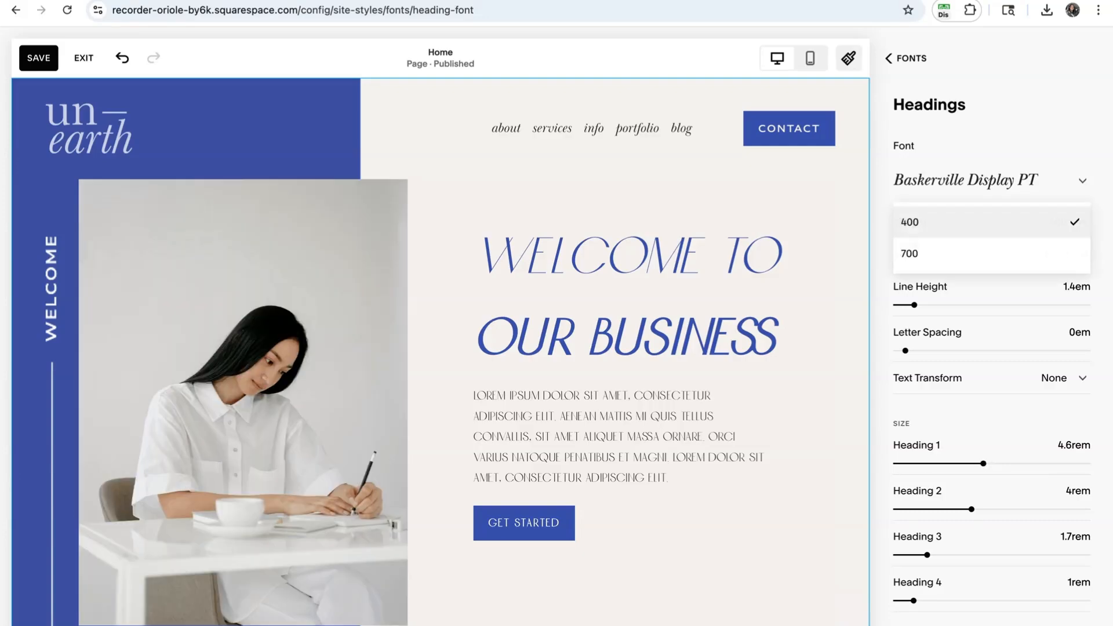
left_click(1065, 253)
left_click(1068, 224)
left_click(928, 191)
Set the headings' line height to 1.2em and letter spacing to -0.01em, and leave the Headings settings
mouse_move(915, 305)
left_mouse_down()
mouse_move(949, 305)
mouse_move(909, 305)
left_mouse_up()
mouse_move(905, 350)
left_mouse_down()
mouse_move(940, 350)
mouse_move(904, 351)
left_mouse_up()
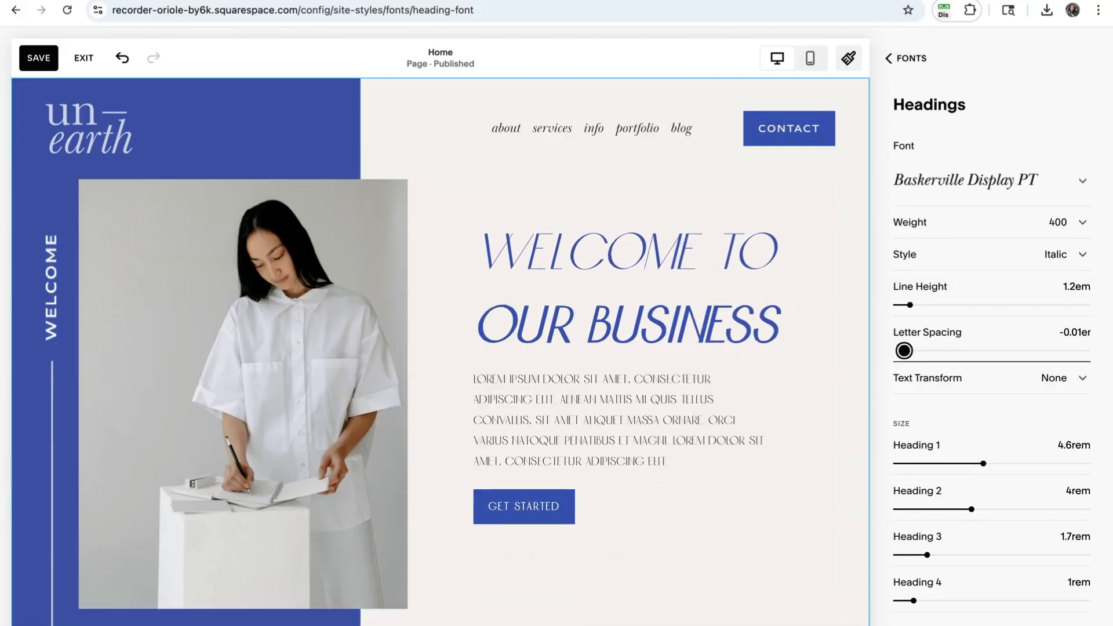
scroll(992, 348, "down", 1)
scroll(992, 348, "up", 1)
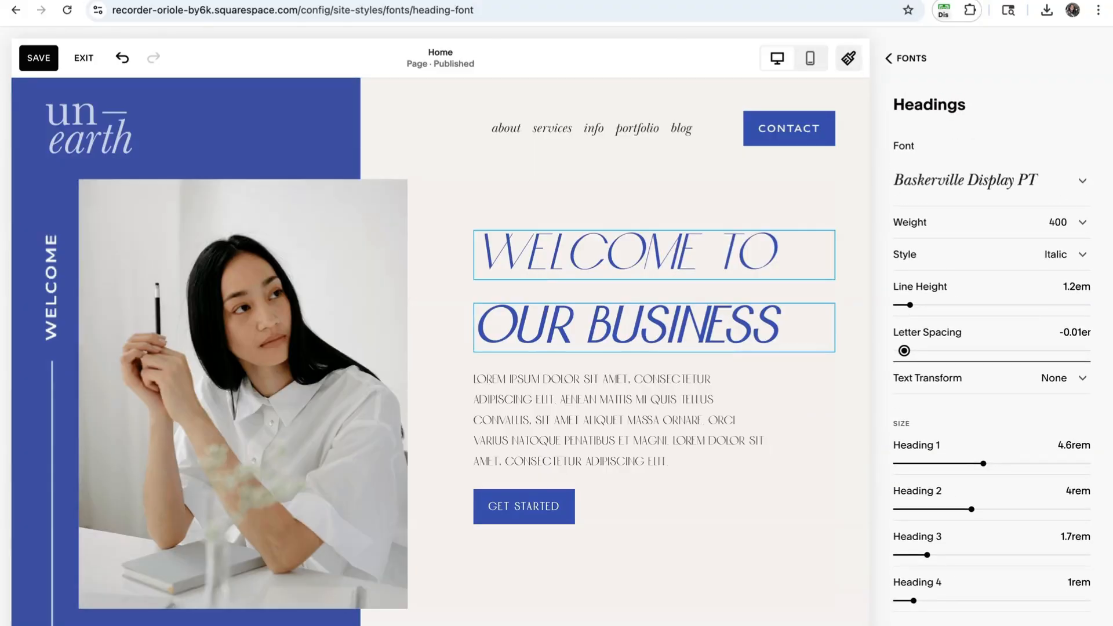
left_click(889, 58)
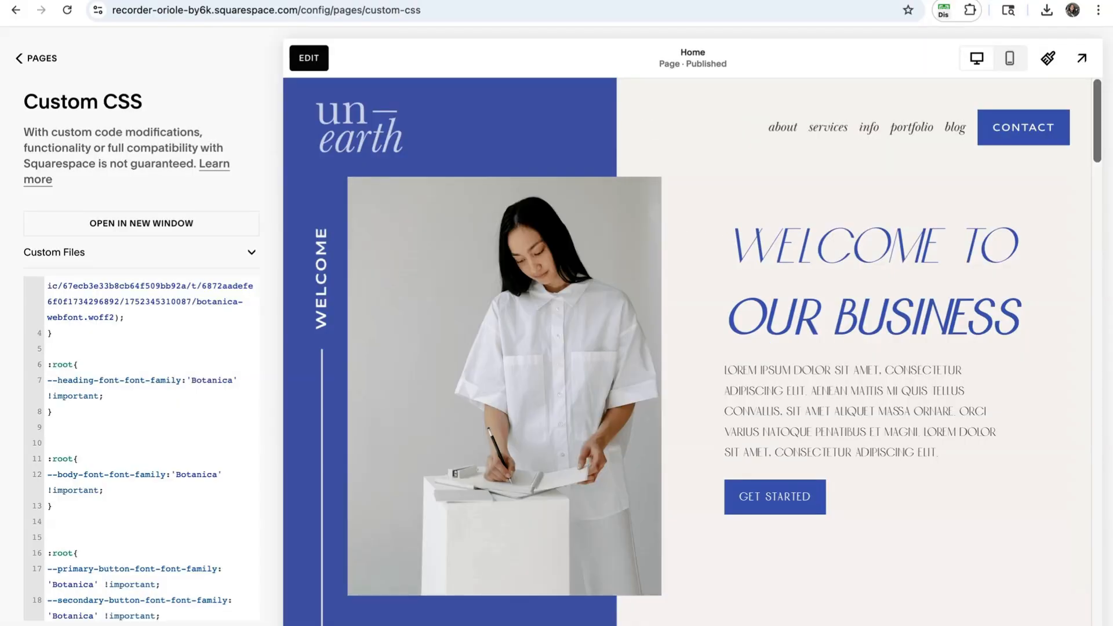
Delete the heading and button :root rules from the Custom CSS
left_click_drag(56, 428, 47, 365)
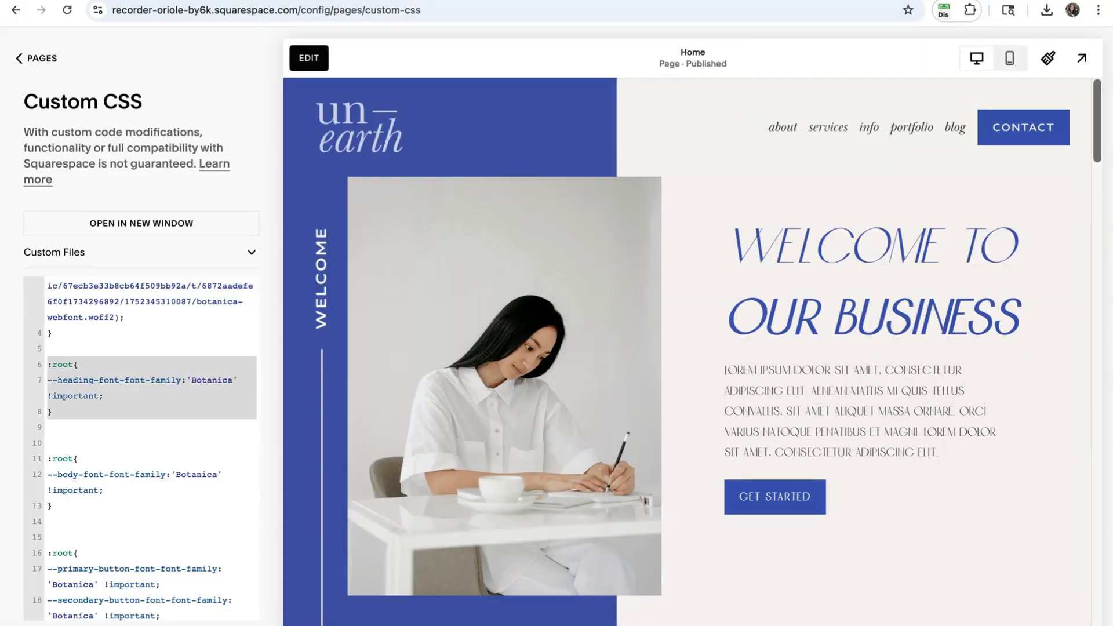
key("BackSpace")
key("BackSpace")
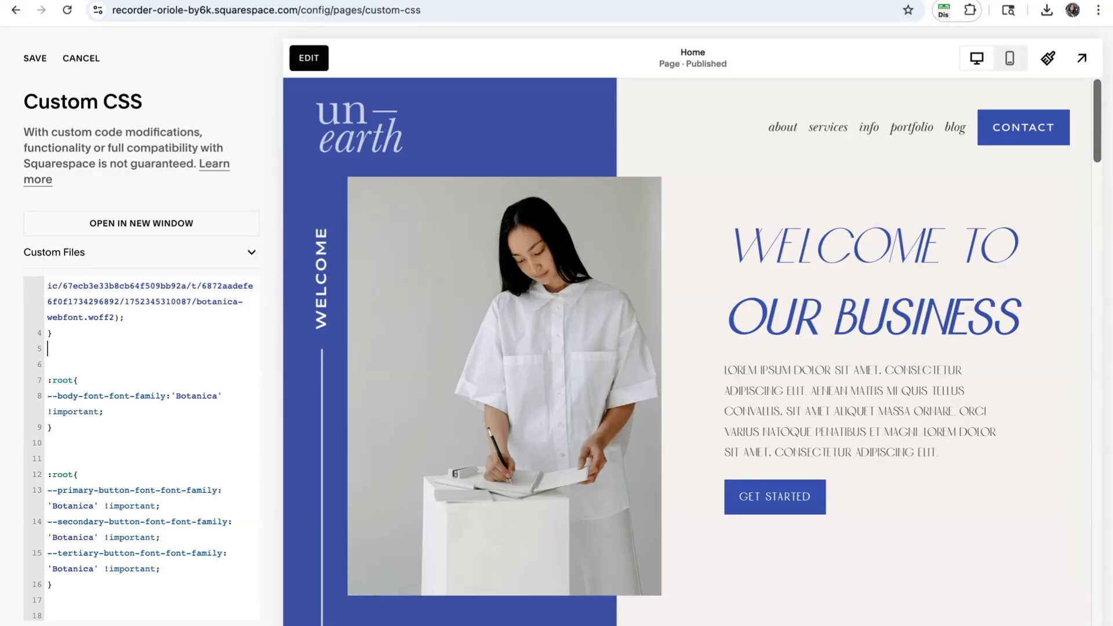
scroll(142, 464, "down", 1)
left_click_drag(53, 531, 48, 422)
key("BackSpace")
key("BackSpace")
key("BackSpace")
Review the heading, body, button and meta font :root rules in the Custom CSS
scroll(141, 441, "up", 3)
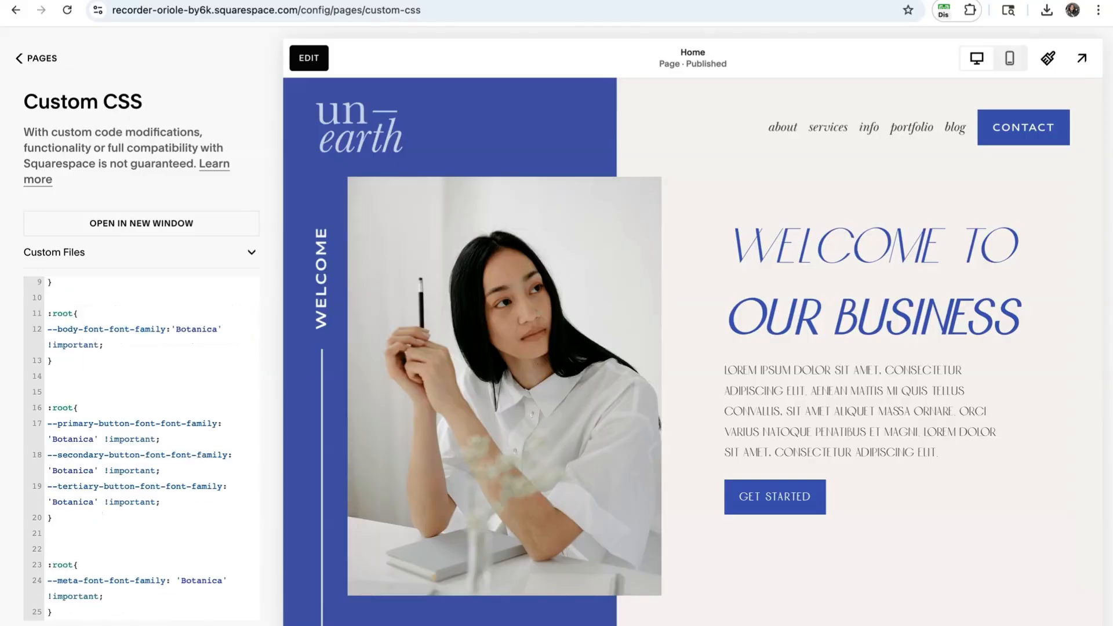
scroll(142, 447, "down", 3)
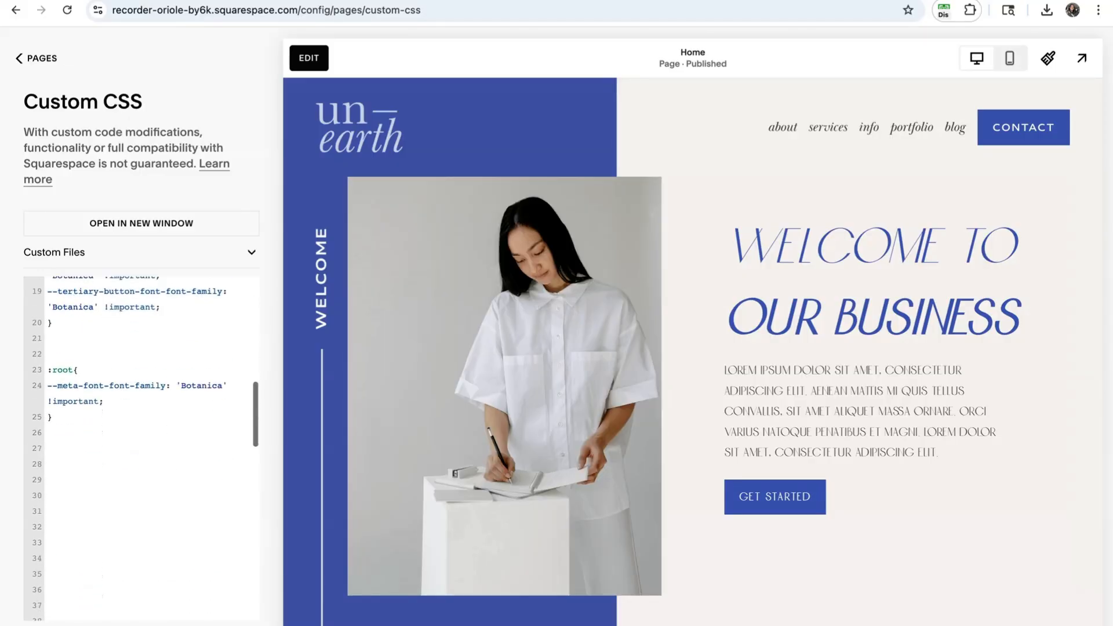
scroll(141, 446, "up", 6)
scroll(141, 447, "up", 1)
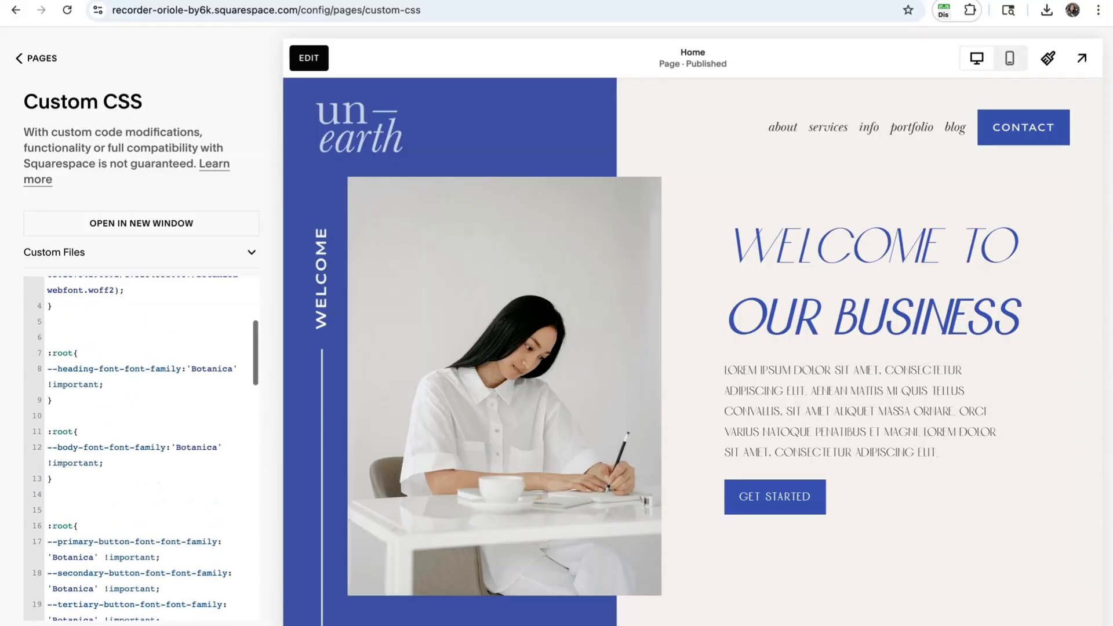
scroll(141, 446, "down", 1)
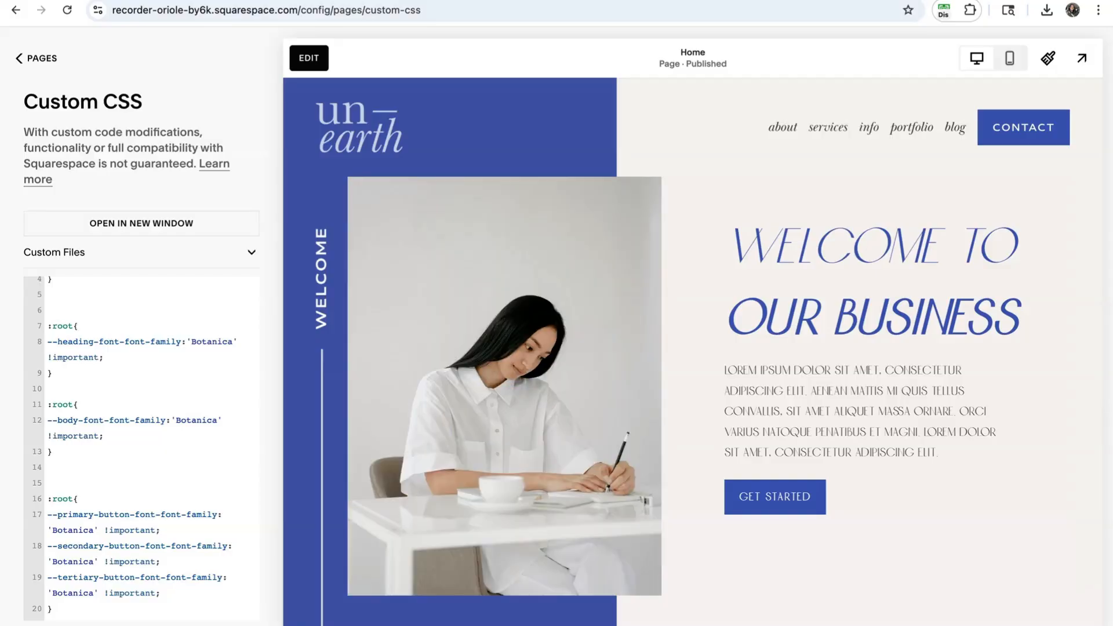
scroll(152, 447, "down", 1)
scroll(152, 446, "up", 1)
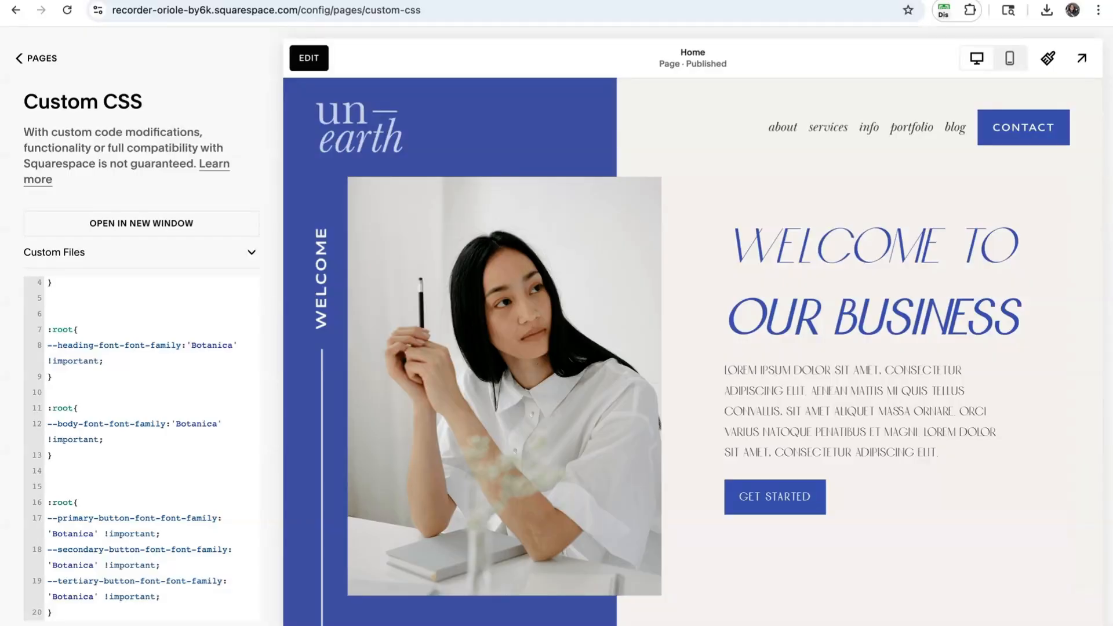
scroll(152, 448, "up", 1)
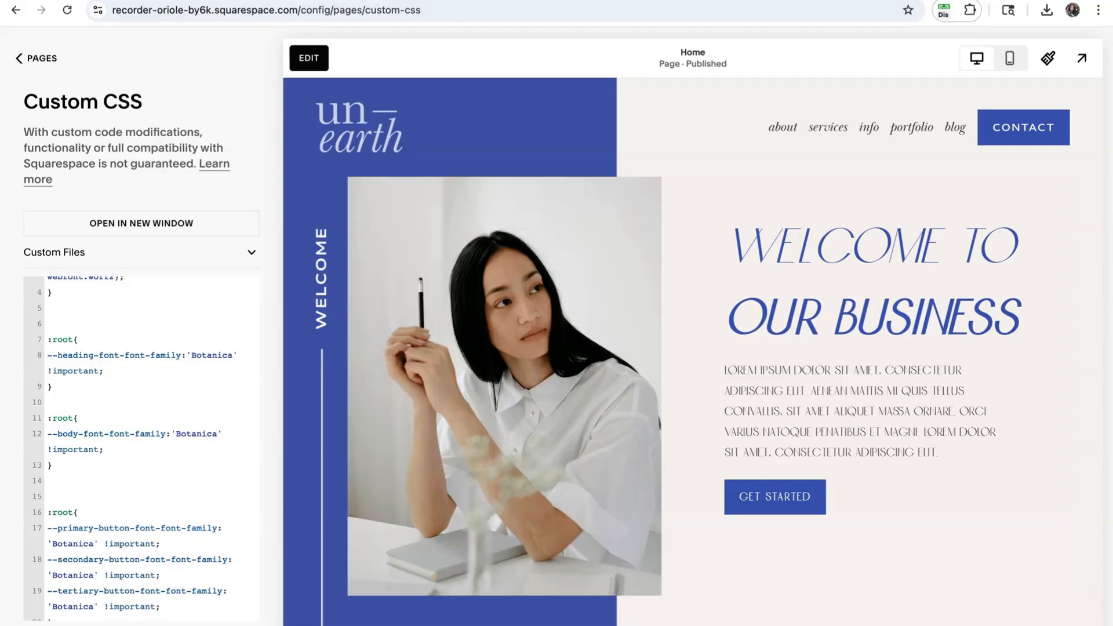
scroll(145, 447, "down", 5)
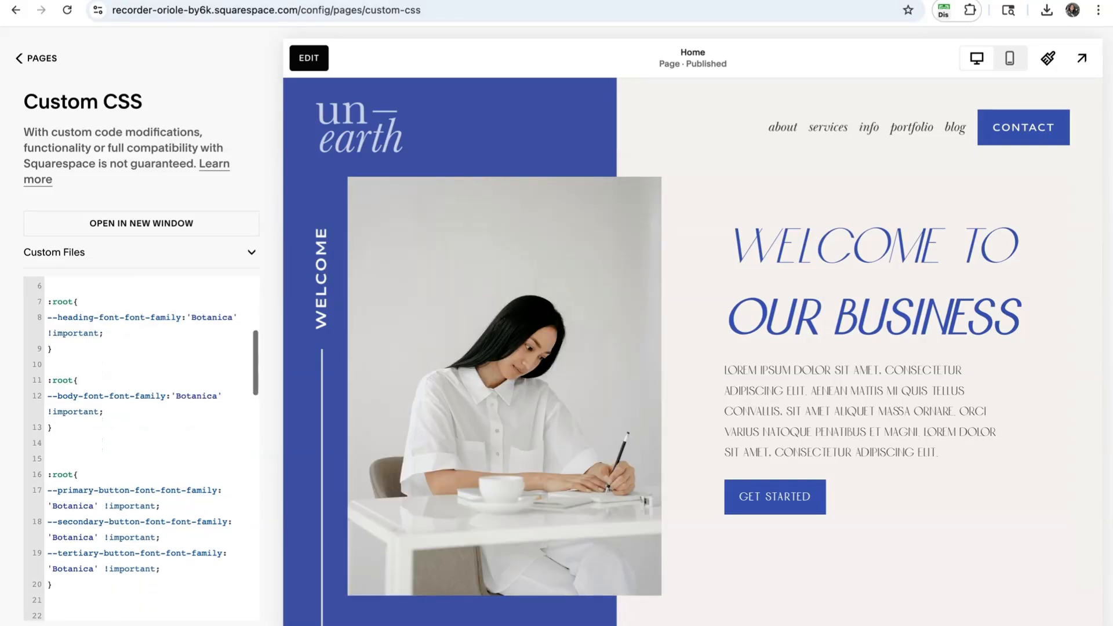
scroll(145, 446, "up", 4)
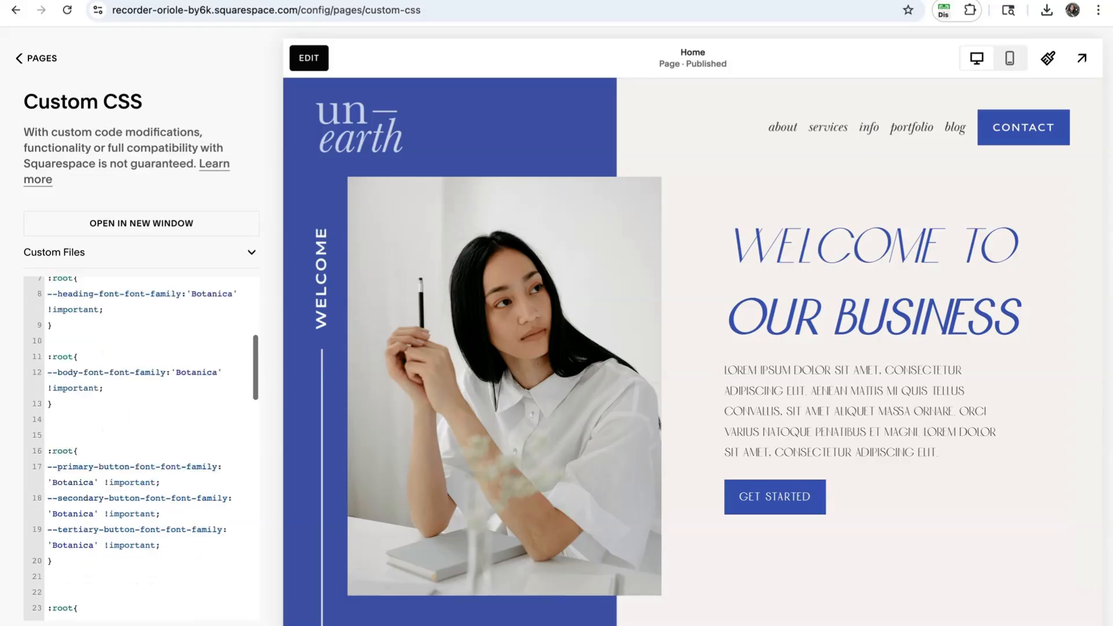
scroll(145, 446, "down", 1)
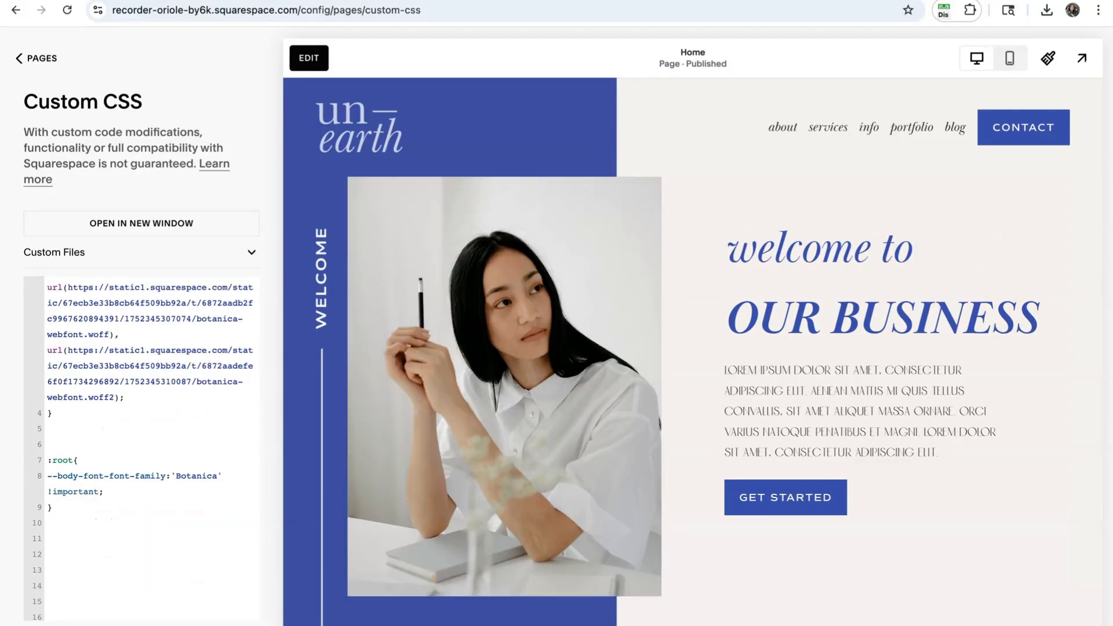
Examine the body font :root rule and compare it with the paragraph, heading and button text in the Home page preview
left_click_drag(52, 508, 47, 459)
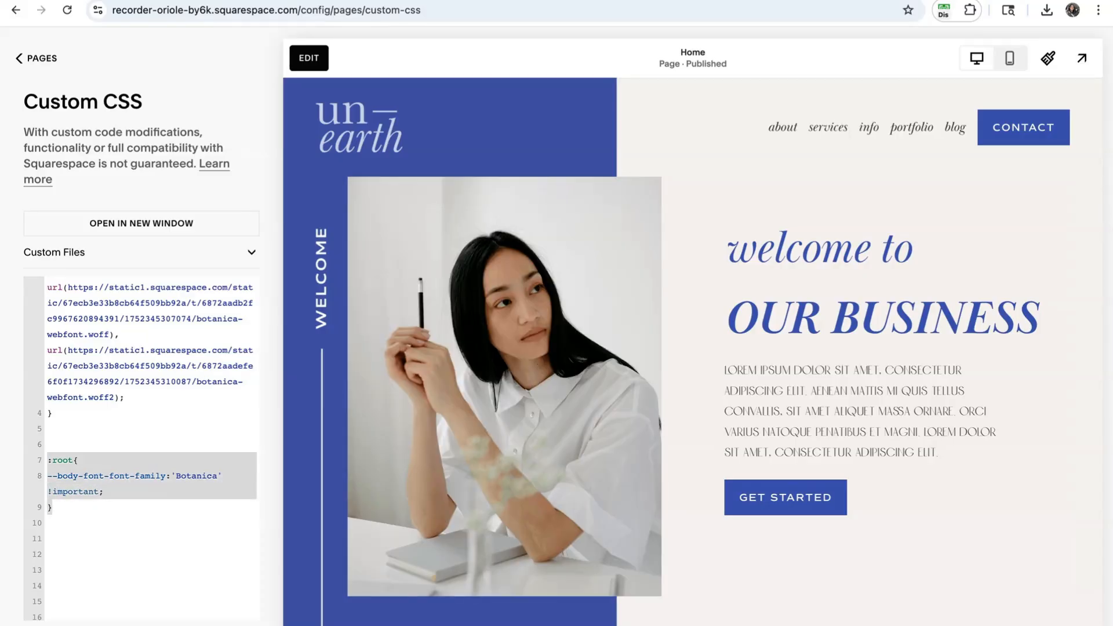
left_click(78, 476)
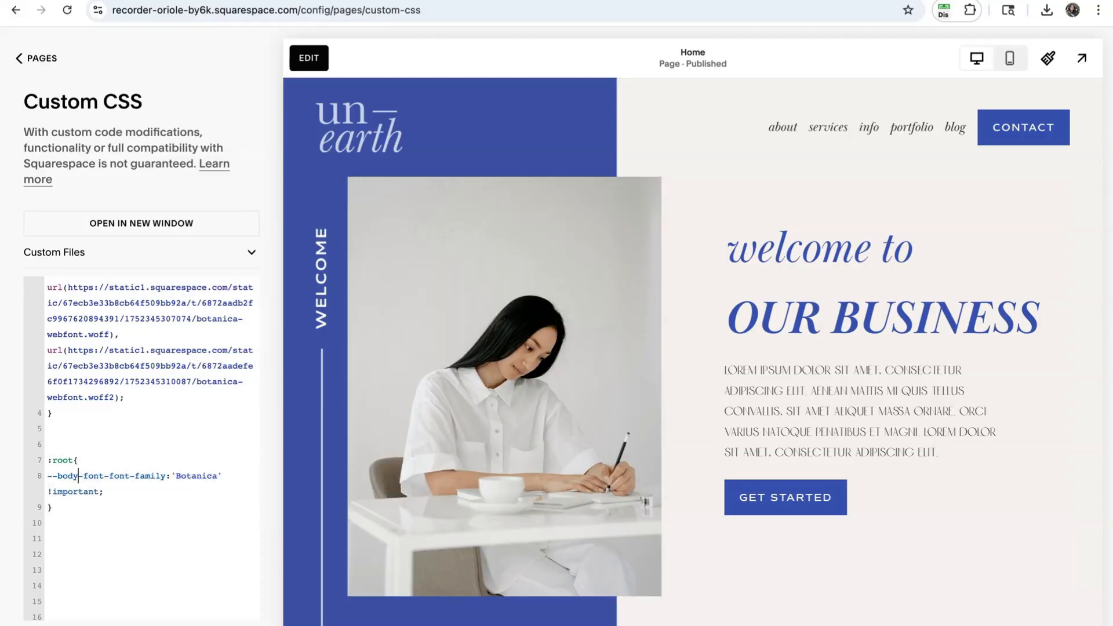
double_click(73, 476)
left_click(68, 476)
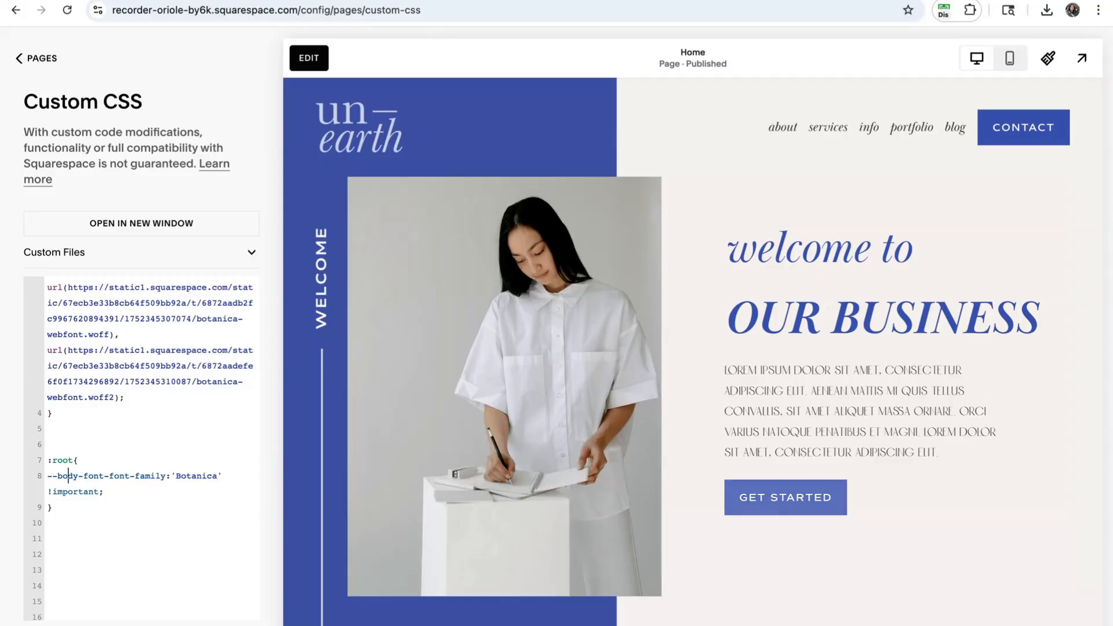
scroll(693, 352, "down", 2)
scroll(693, 352, "up", 2)
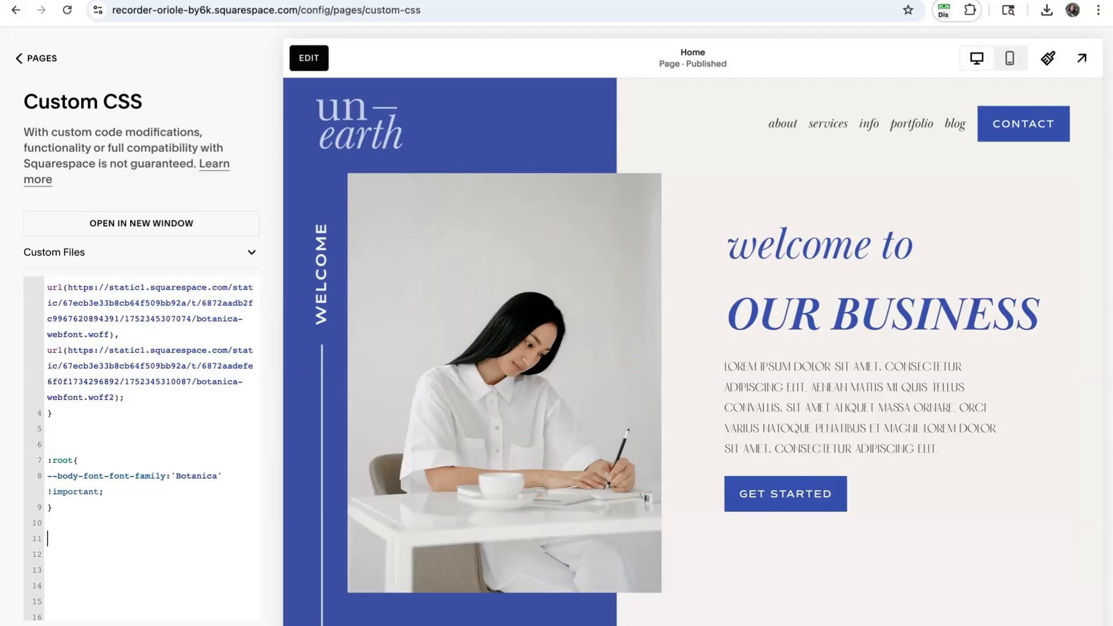
left_click_drag(49, 539, 49, 444)
left_click(48, 554)
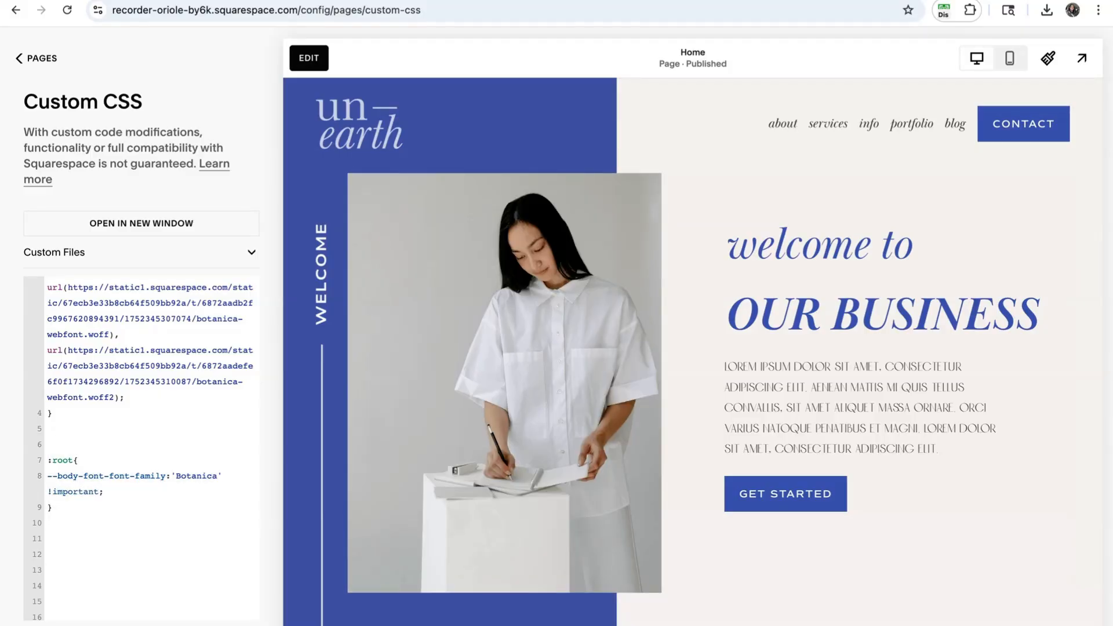
Open Assign Styles in the site's font settings and examine which style each page element uses
left_click(1048, 58)
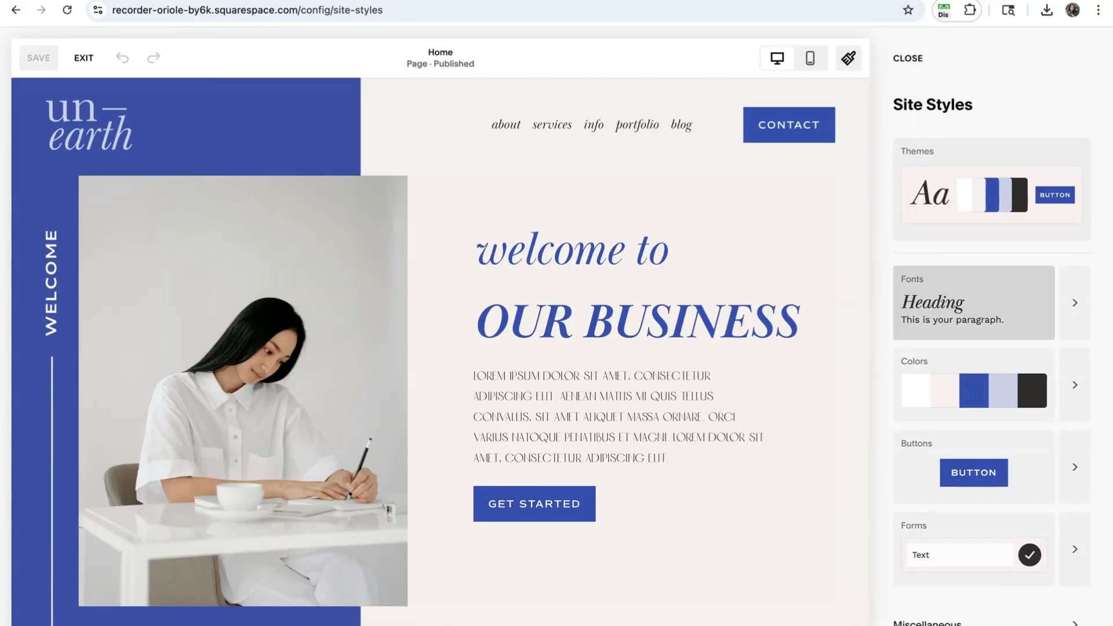
left_click(1076, 302)
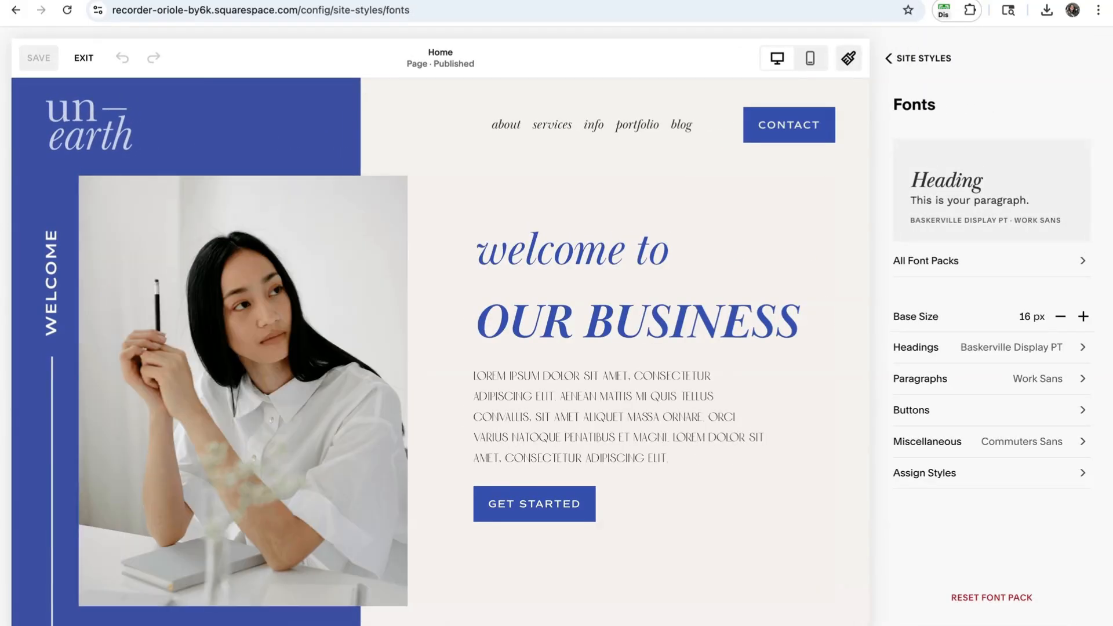
left_click(992, 473)
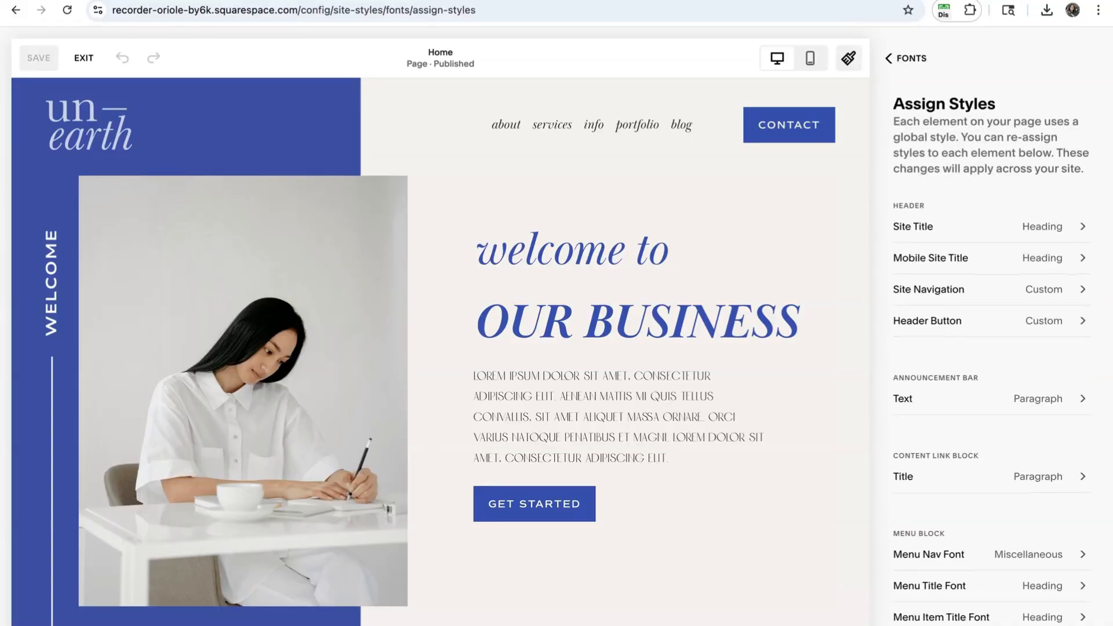
scroll(992, 348, "down", 3)
scroll(992, 357, "down", 3)
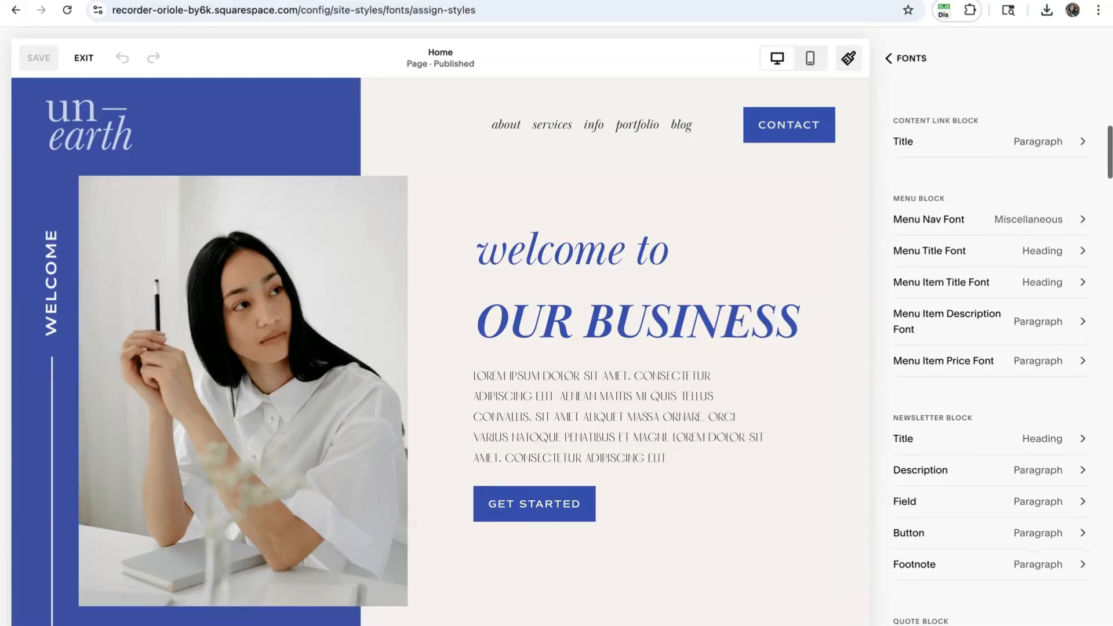
scroll(991, 357, "up", 6)
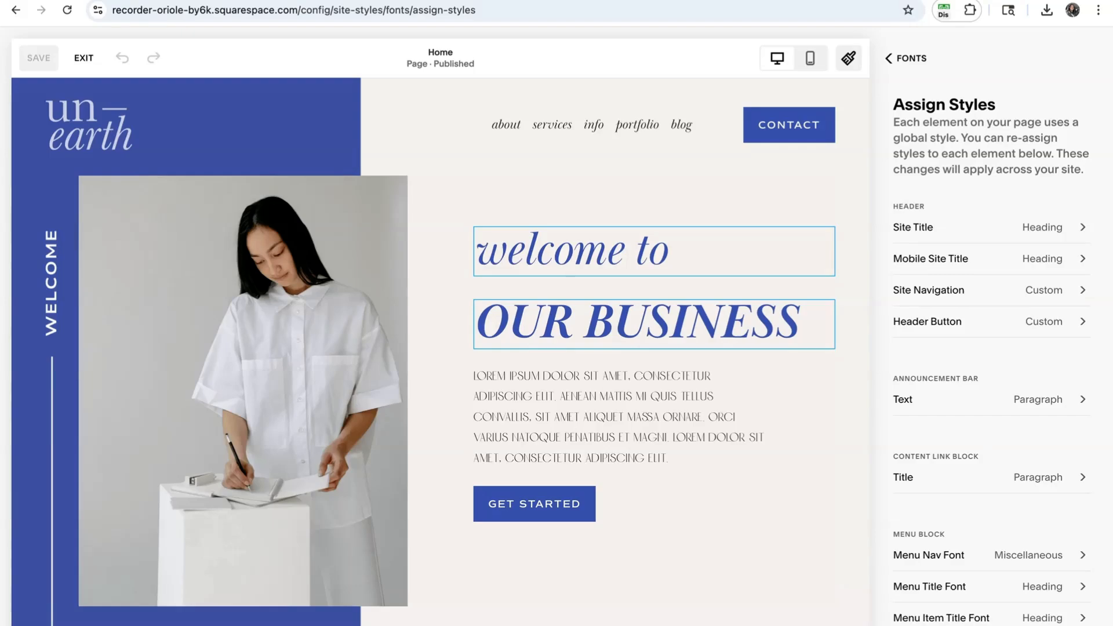
Switch the Site Navigation element from its custom style to the Paragraph style in Assign Styles
left_click(991, 290)
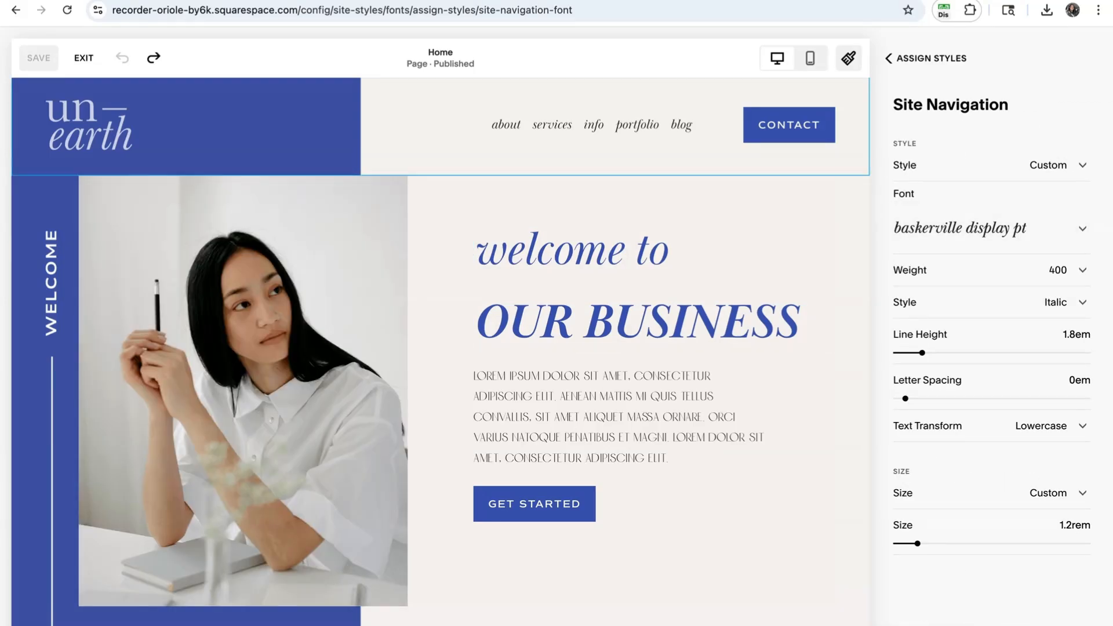
left_click(1059, 165)
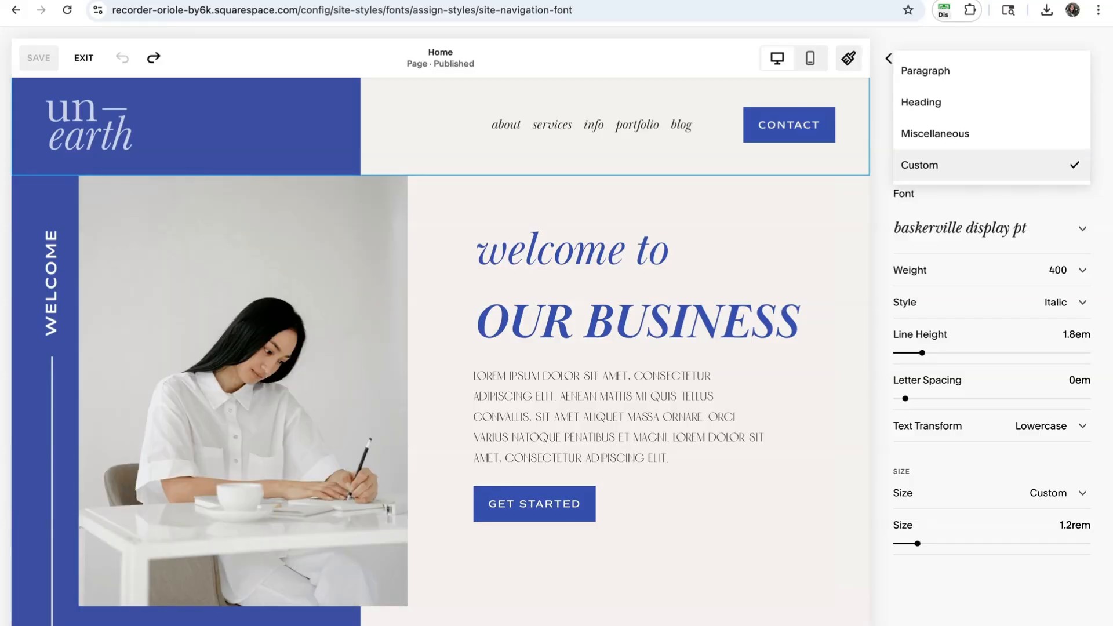
left_click(926, 70)
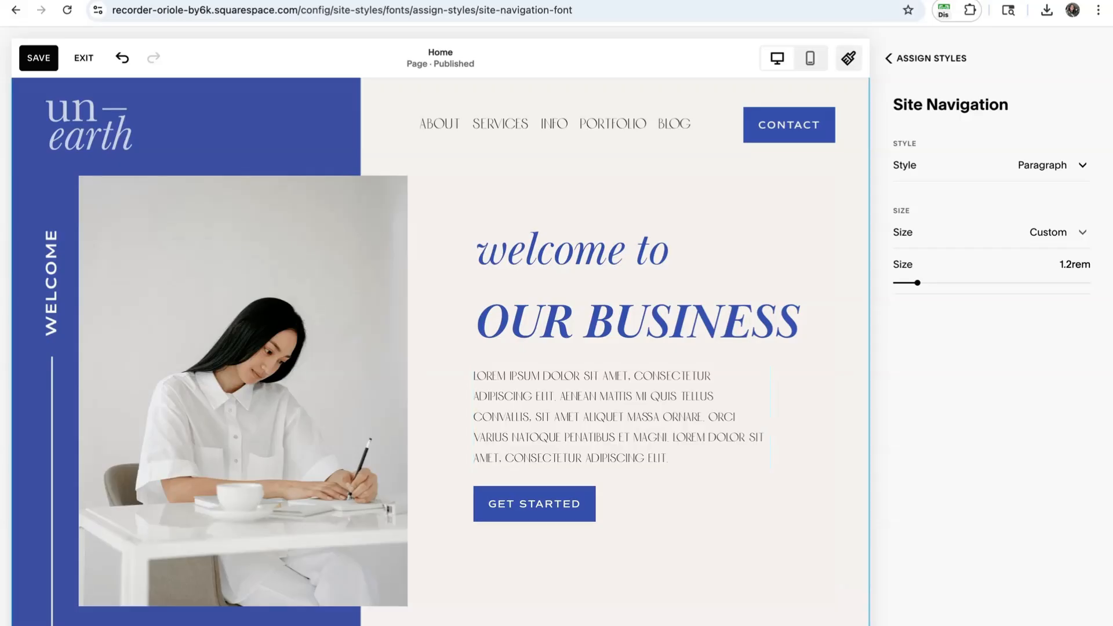
mouse_move(917, 283)
left_mouse_down()
mouse_move(977, 283)
mouse_move(918, 283)
left_mouse_up()
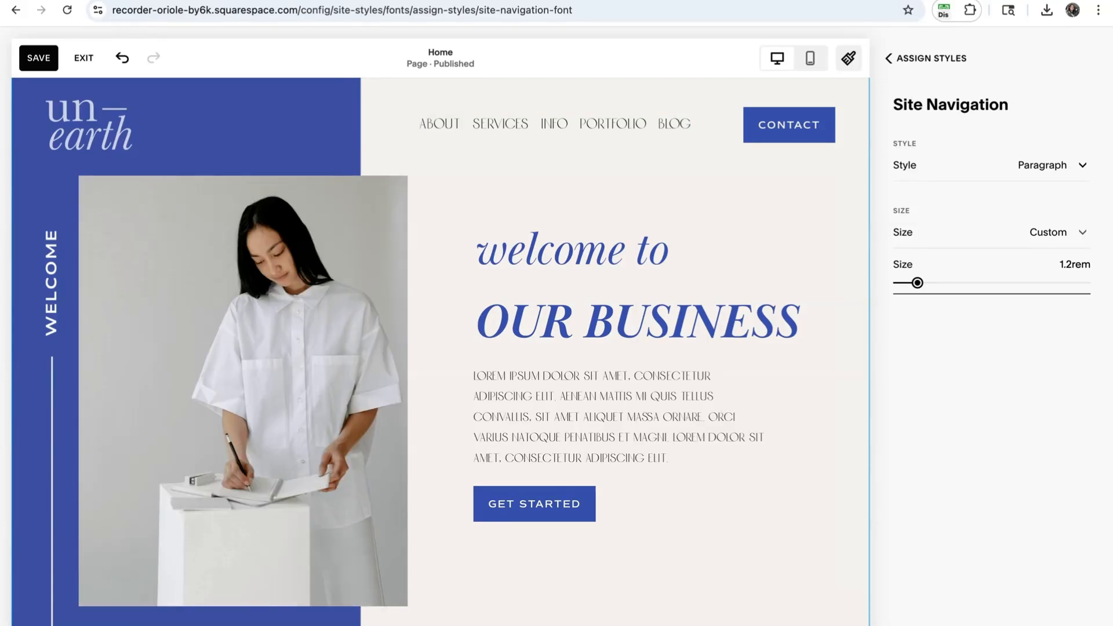
Examine the Paragraphs font settings and return to the Site Navigation style assignment
left_click(896, 58)
left_click(896, 59)
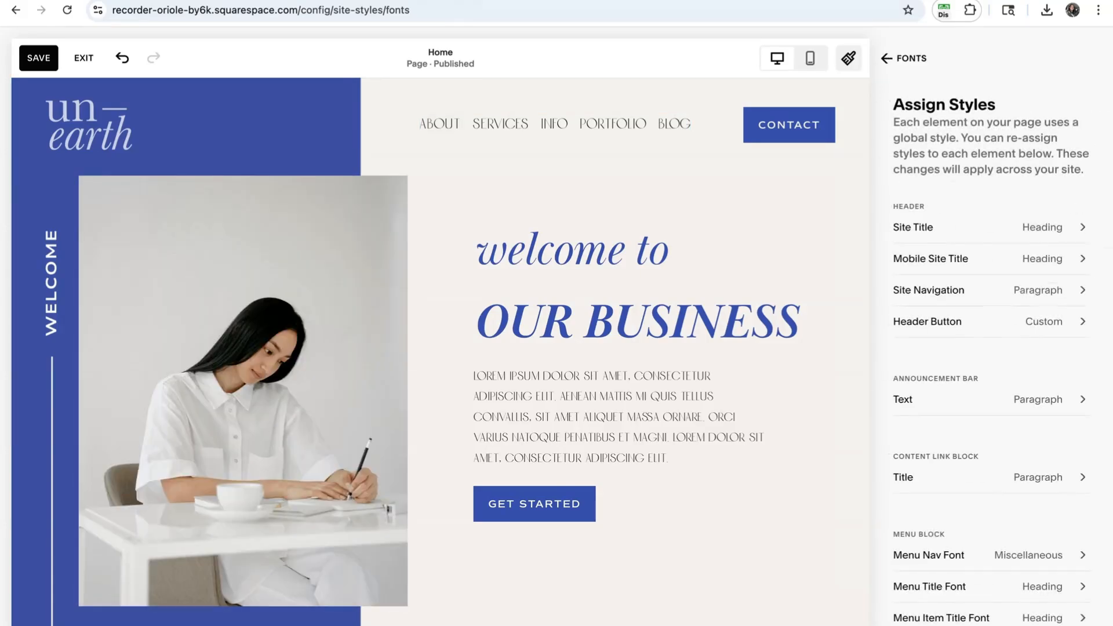
left_click(933, 379)
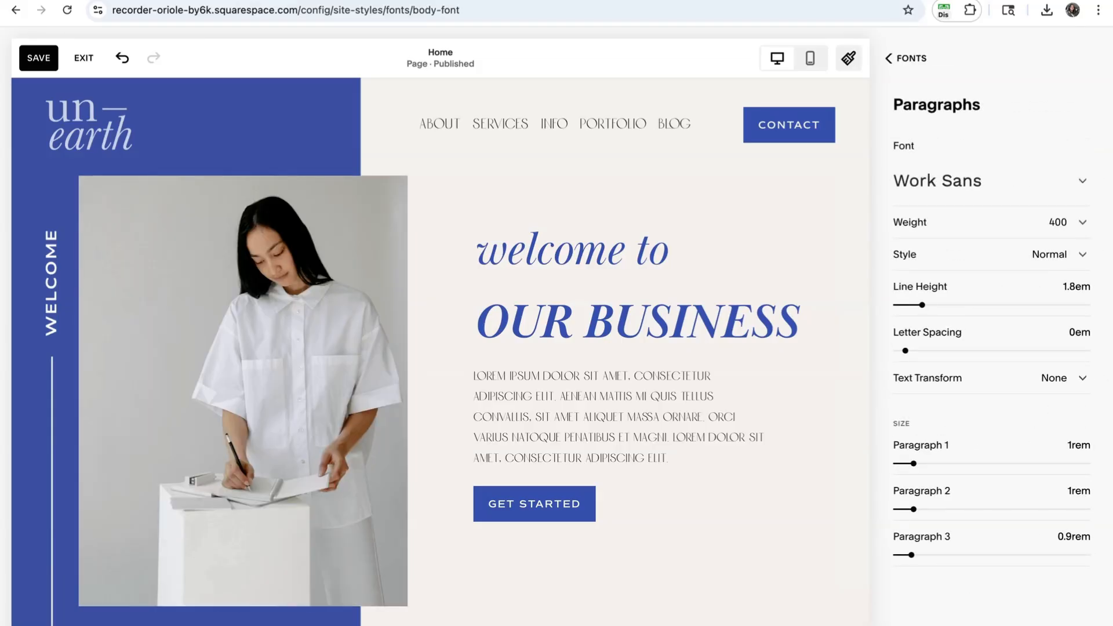
left_click(1067, 222)
left_click(928, 348)
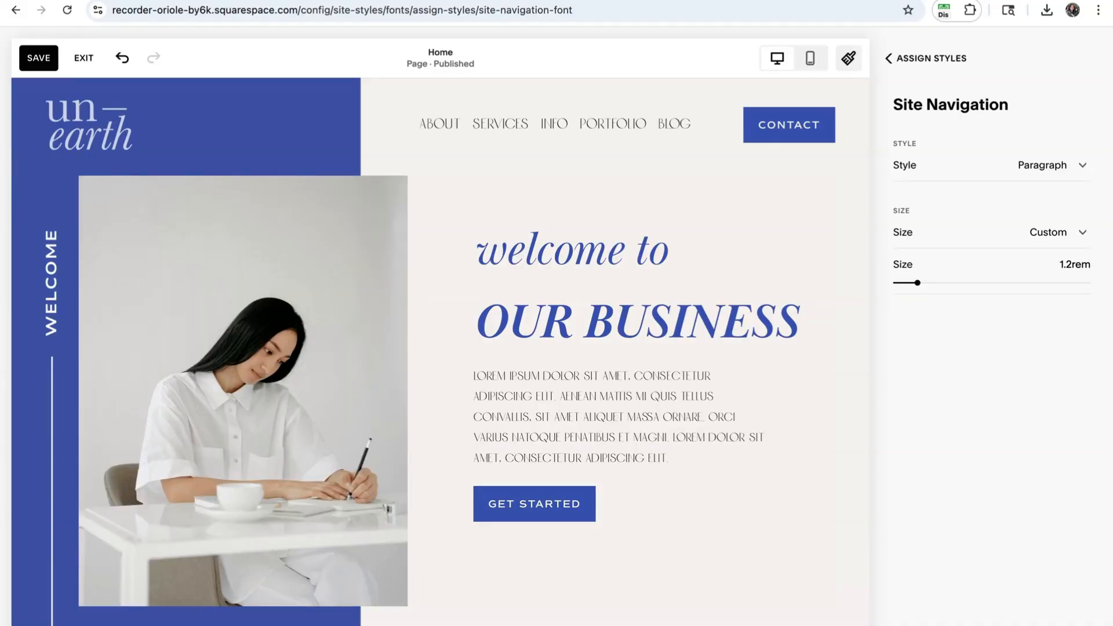
Check the style choices for Site Navigation, keep Paragraph, and save the site style changes
left_click(1053, 165)
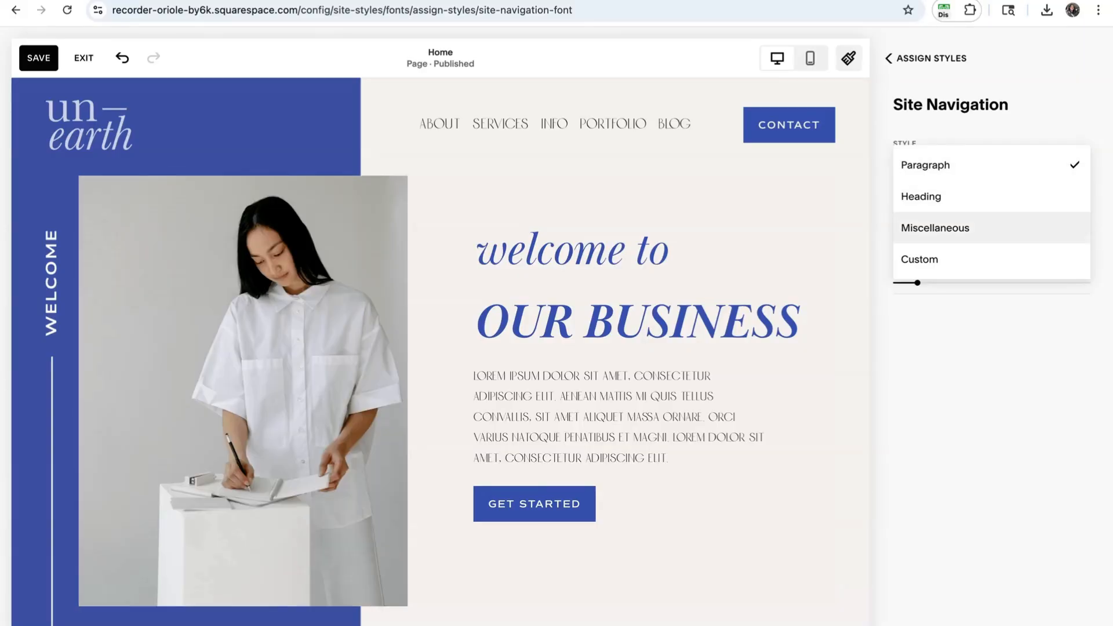
left_click(986, 348)
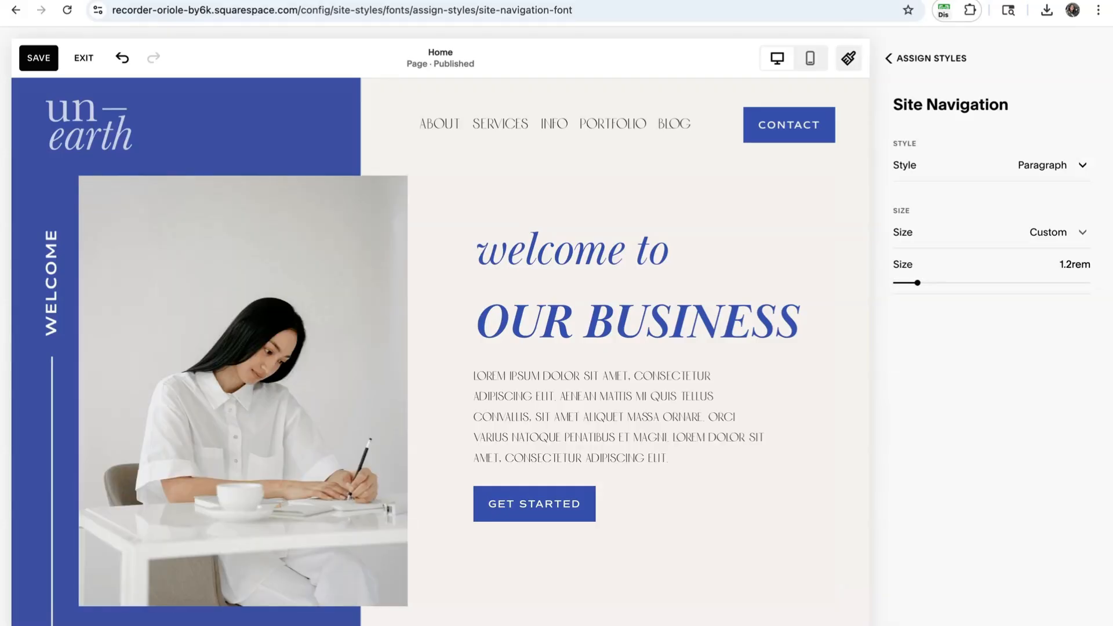
left_click(38, 58)
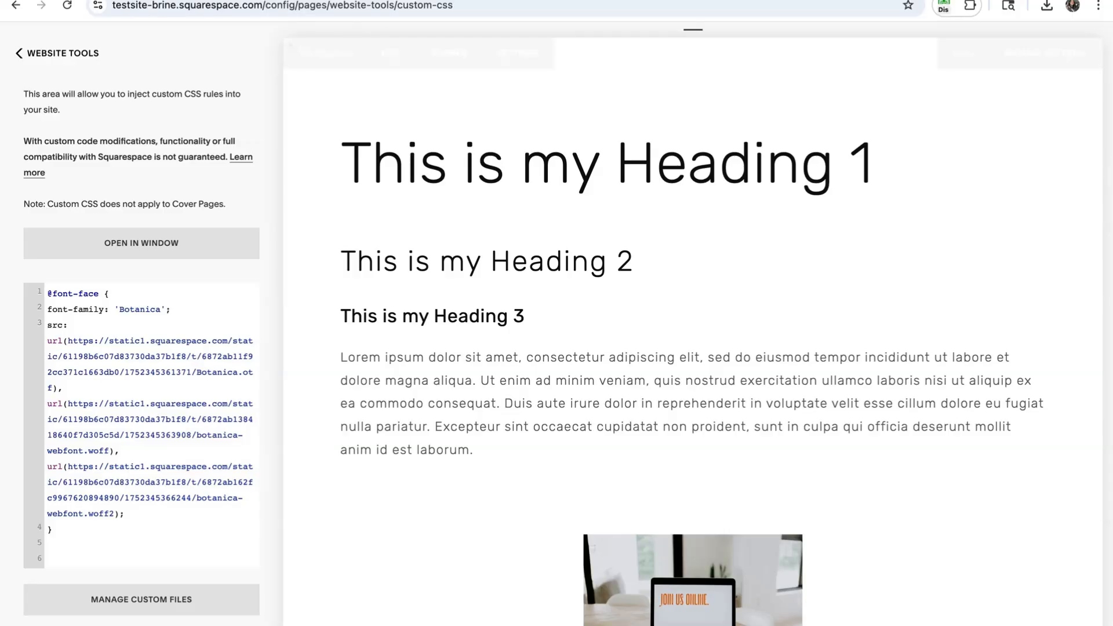
scroll(693, 348, "down", 2)
scroll(692, 348, "up", 2)
scroll(693, 348, "down", 1)
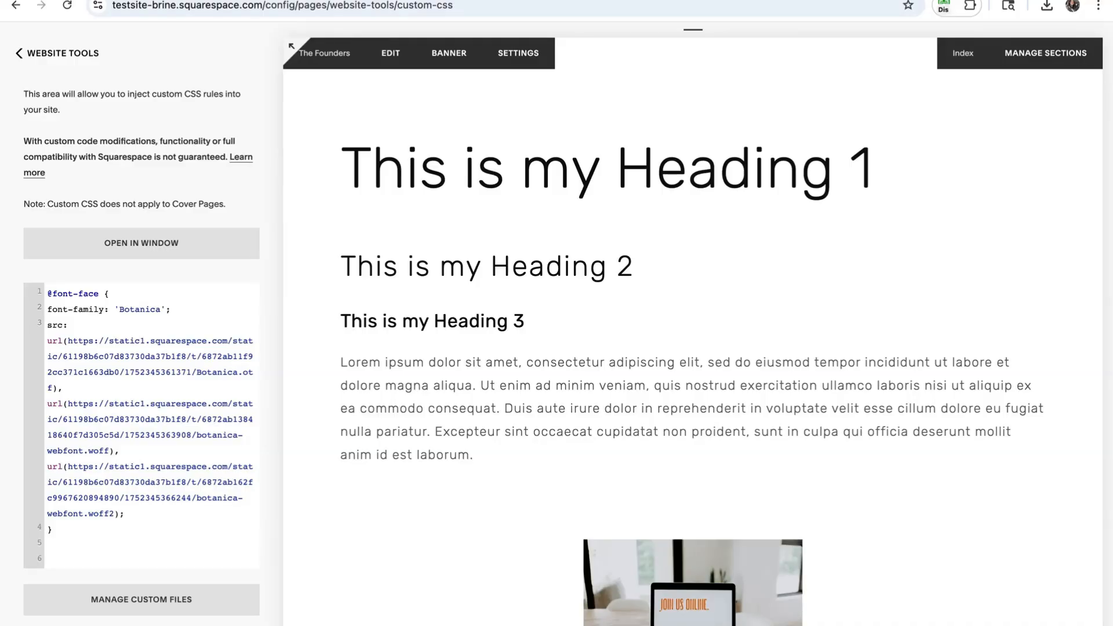
scroll(152, 426, "down", 1)
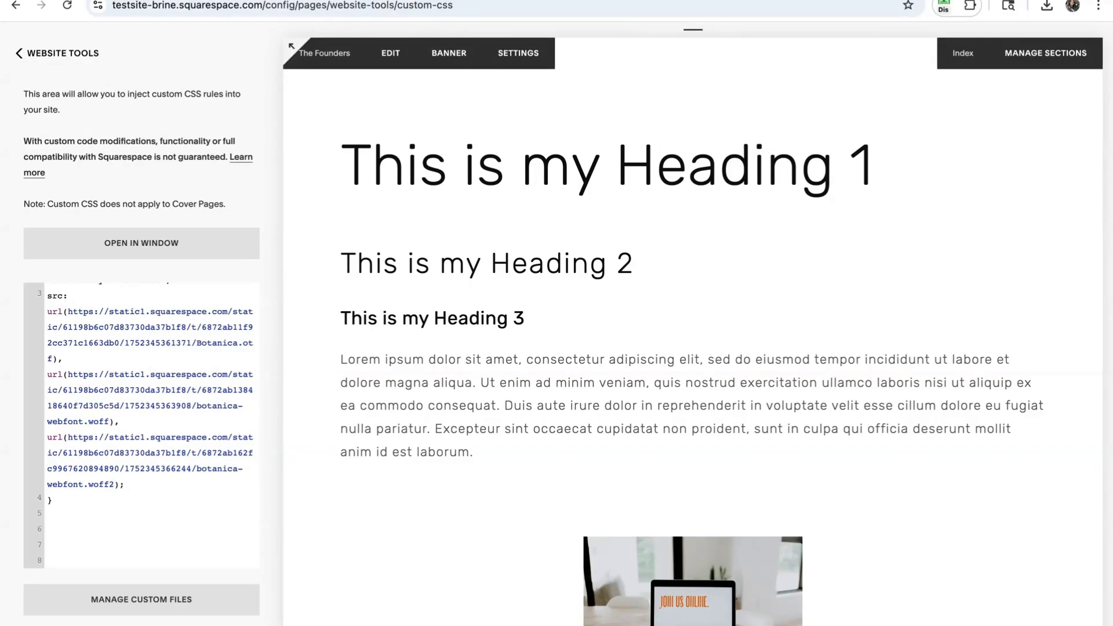
scroll(721, 386, "up", 1)
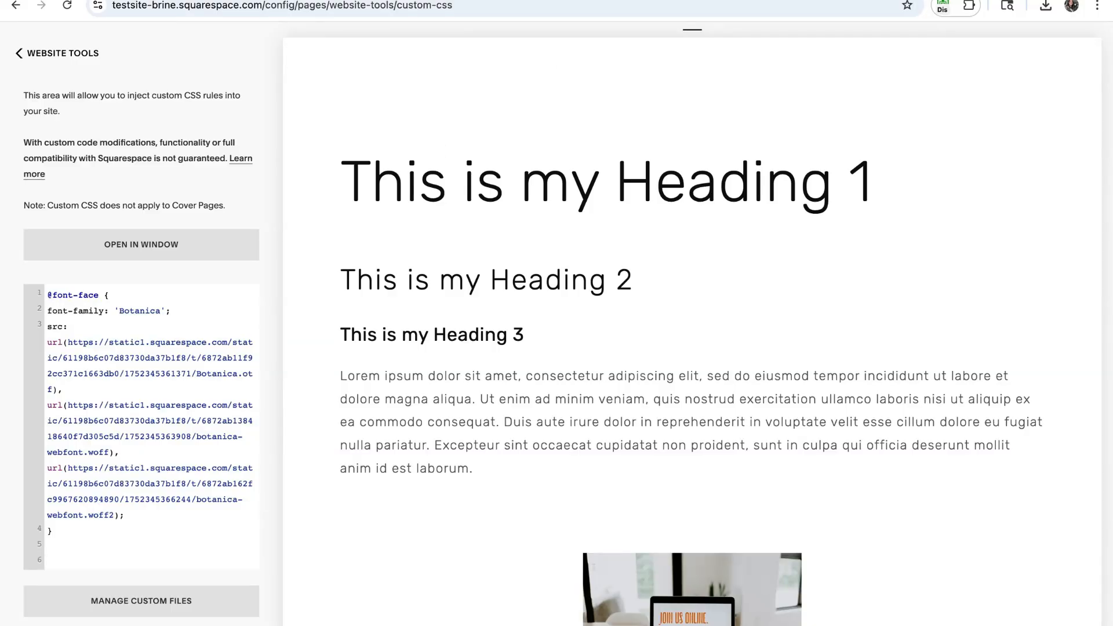
scroll(142, 427, "down", 2)
left_click(52, 499)
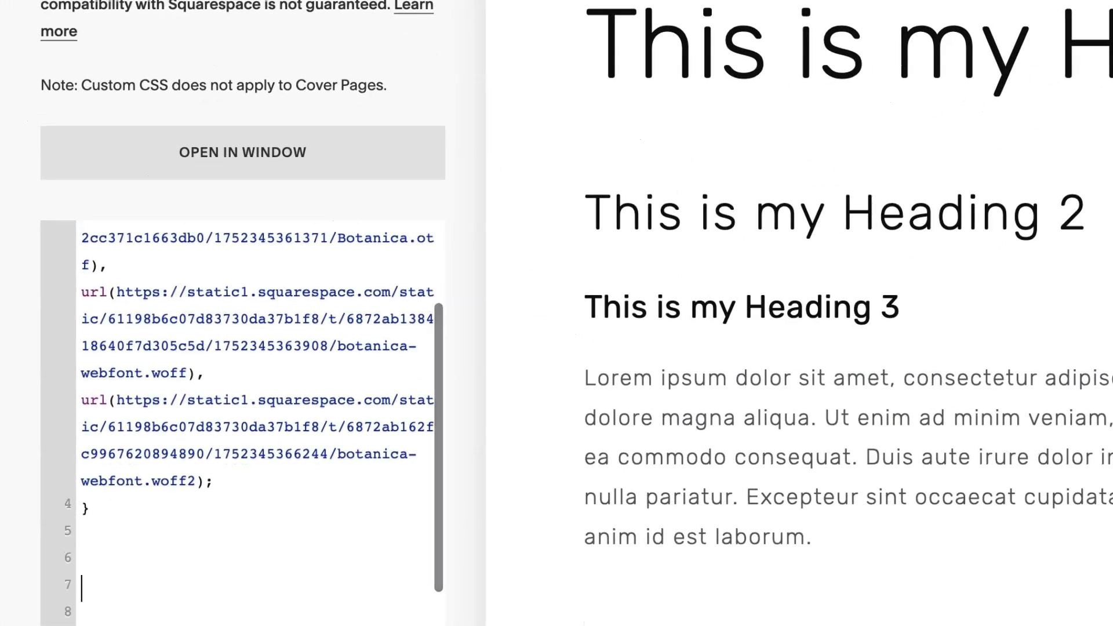
key("ctrl+v")
type("}")
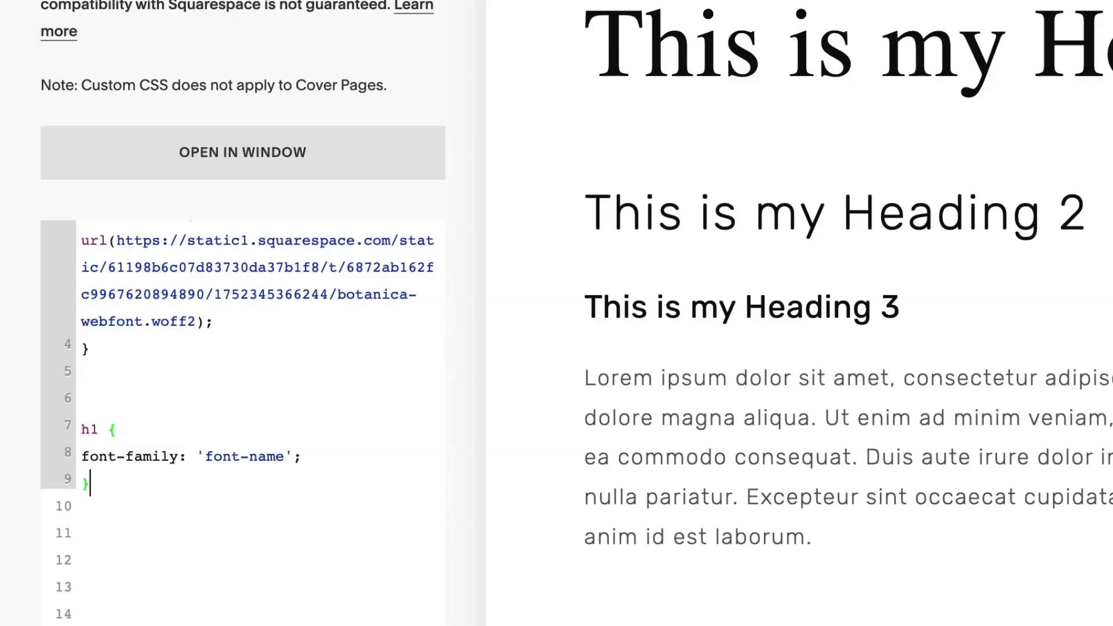
Replace the placeholder font name in the h1 rule with Botanica and highlight the h1 selector
left_click(250, 457)
left_click_drag(285, 457, 205, 457)
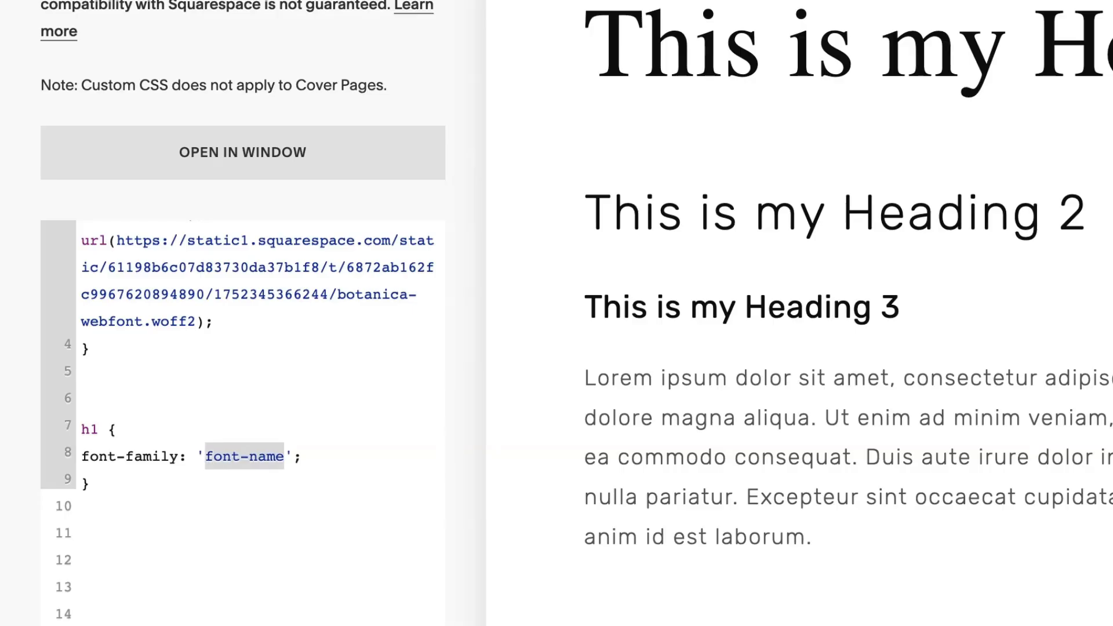
type("Botanica")
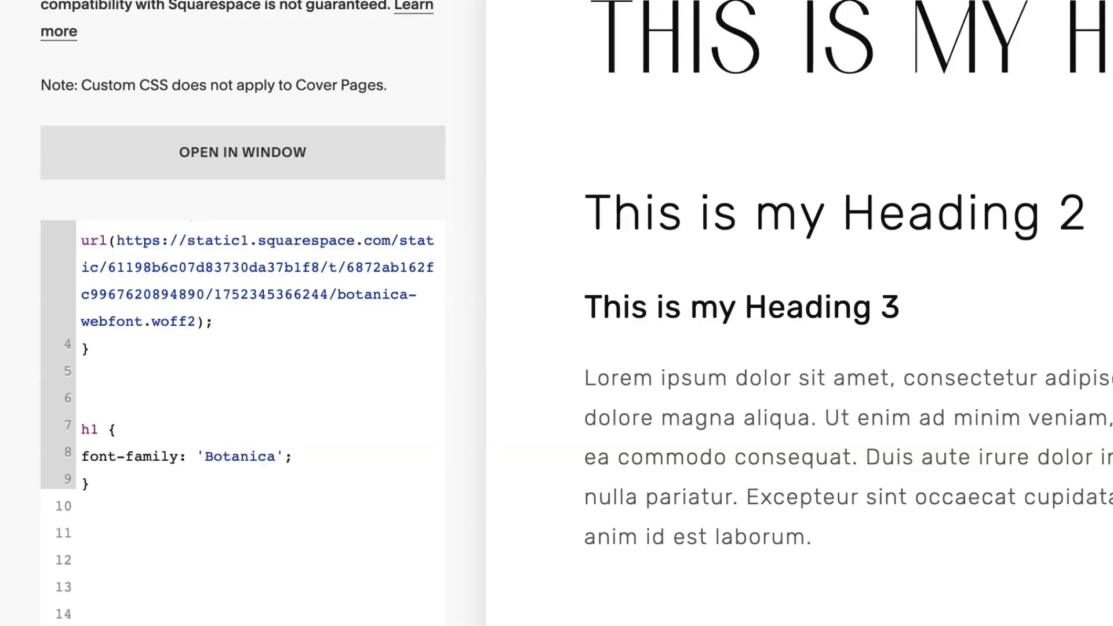
left_click(91, 484)
scroll(244, 423, "up", 1)
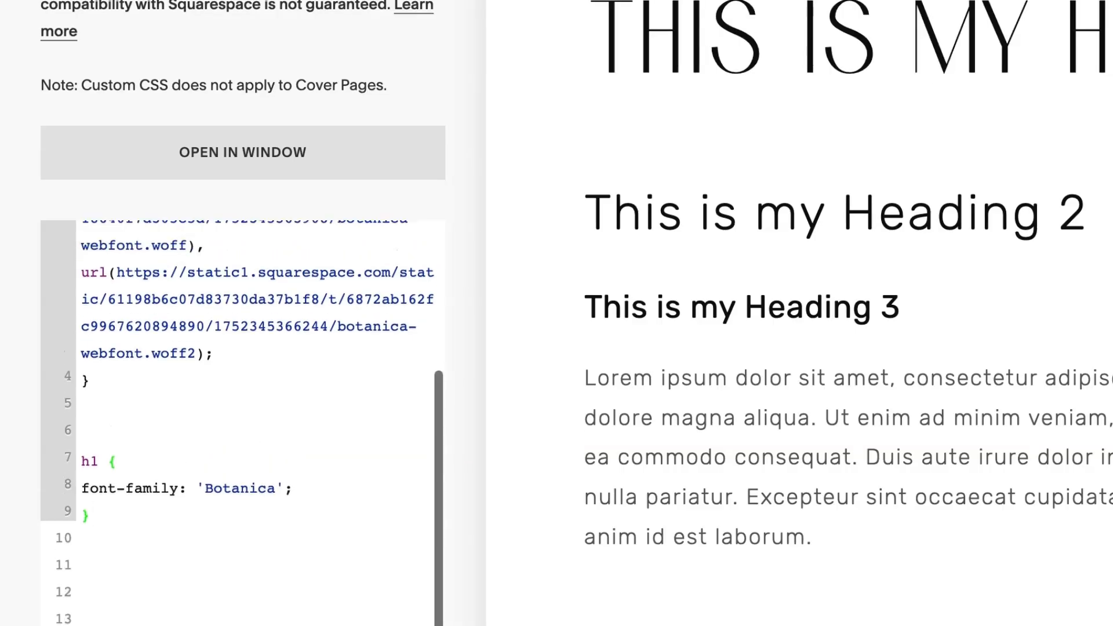
left_click_drag(100, 462, 81, 461)
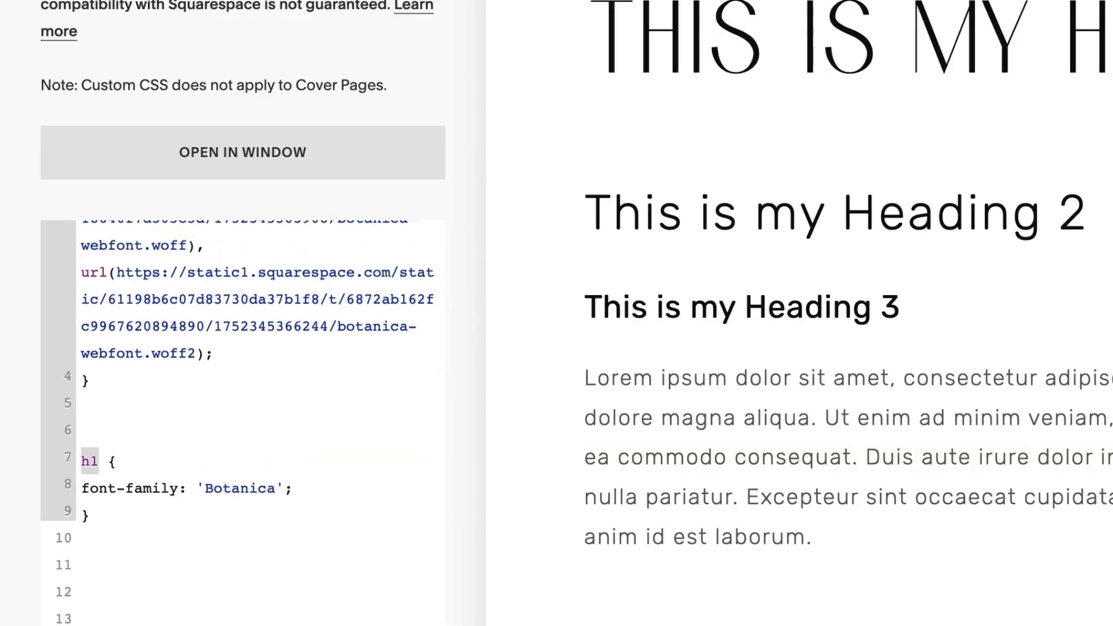
Review the Custom CSS font rules and the paragraph text they style in the test site's page preview
scroll(244, 406, "up", 3)
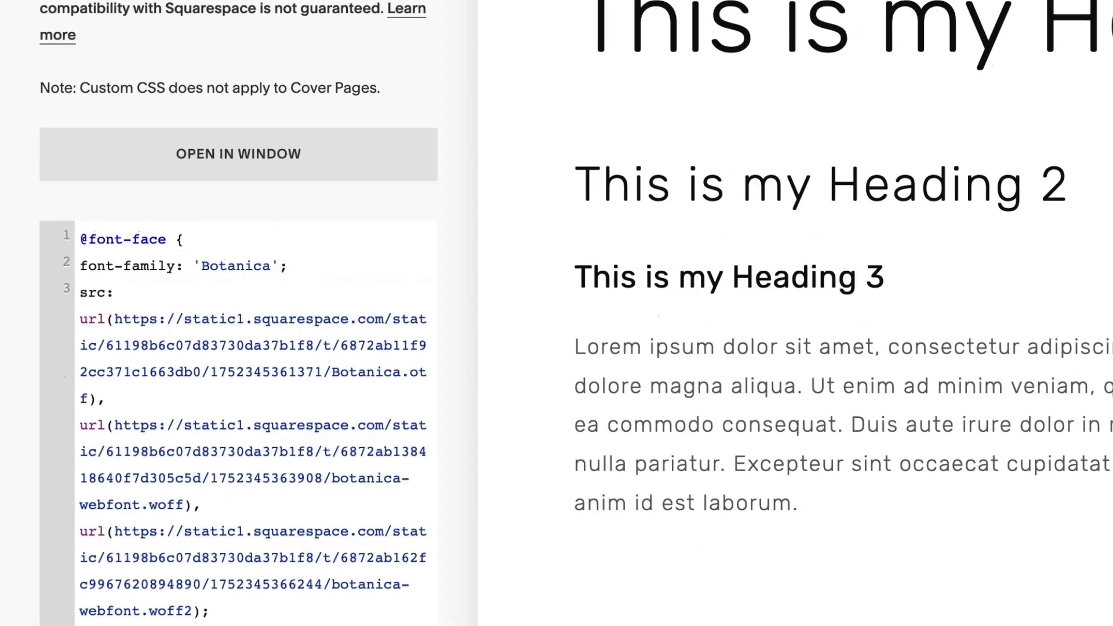
scroll(153, 406, "down", 2)
scroll(153, 406, "up", 2)
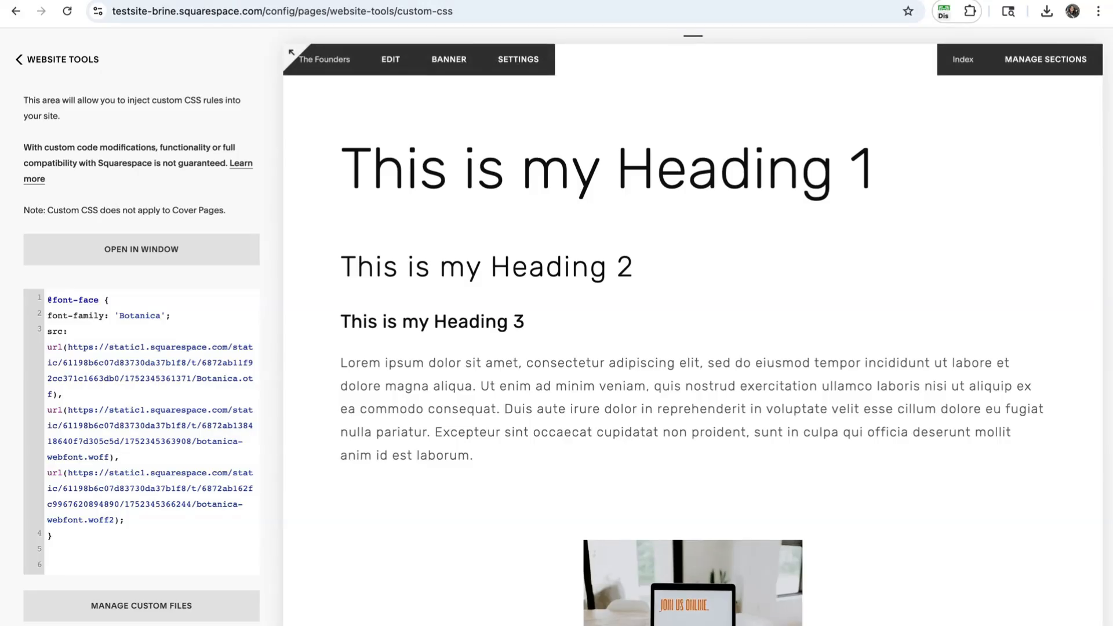
scroll(721, 371, "down", 1)
scroll(693, 350, "up", 1)
scroll(693, 348, "down", 1)
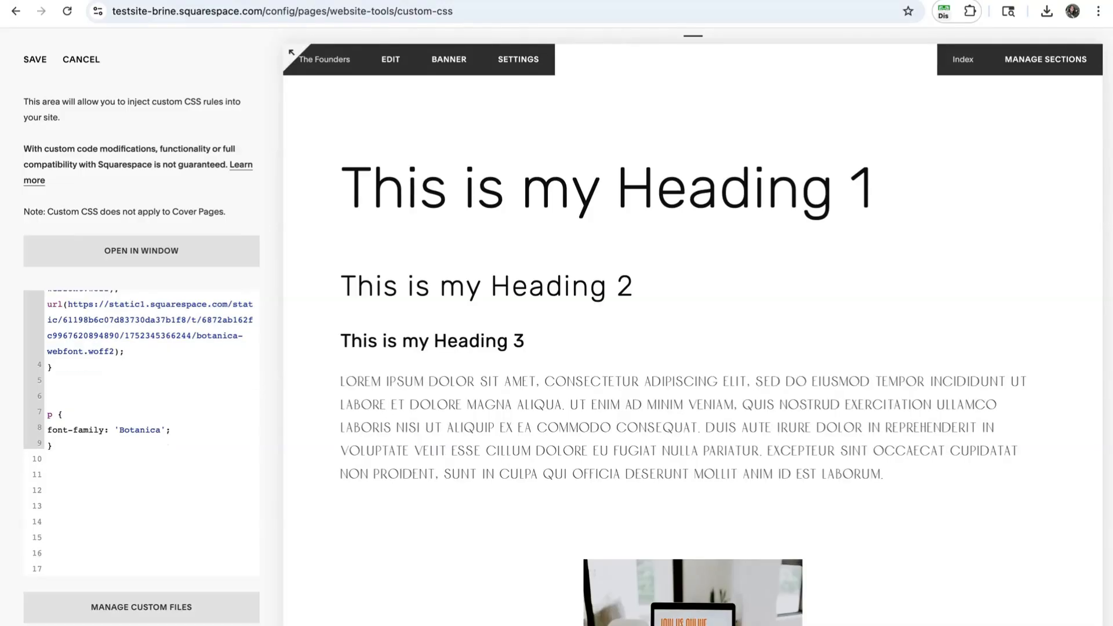
left_click_drag(884, 474, 341, 381)
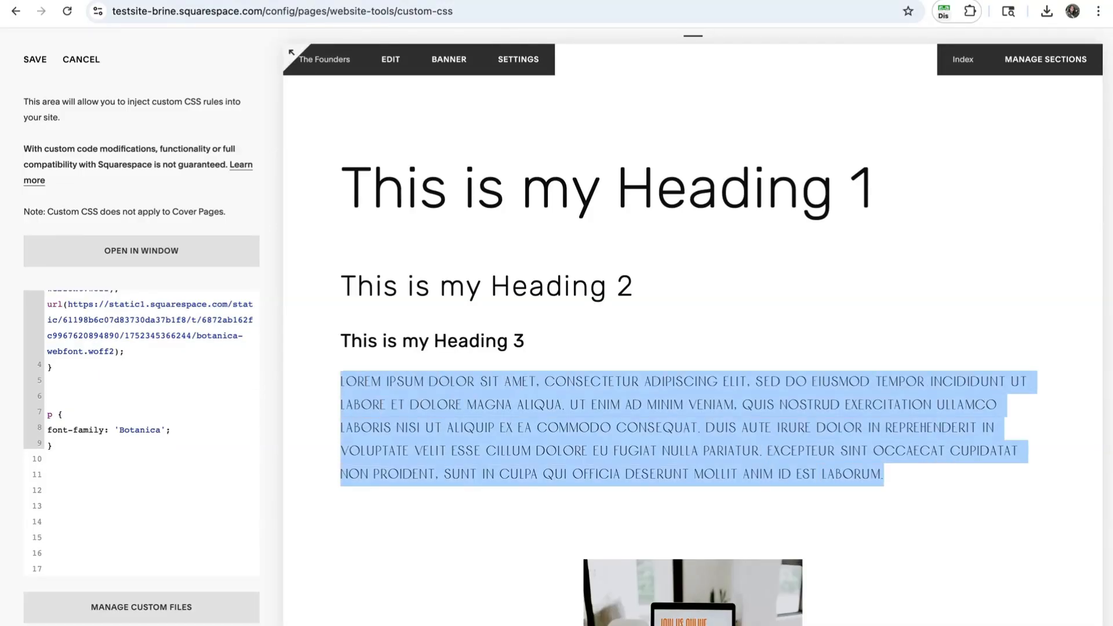
left_click(341, 377)
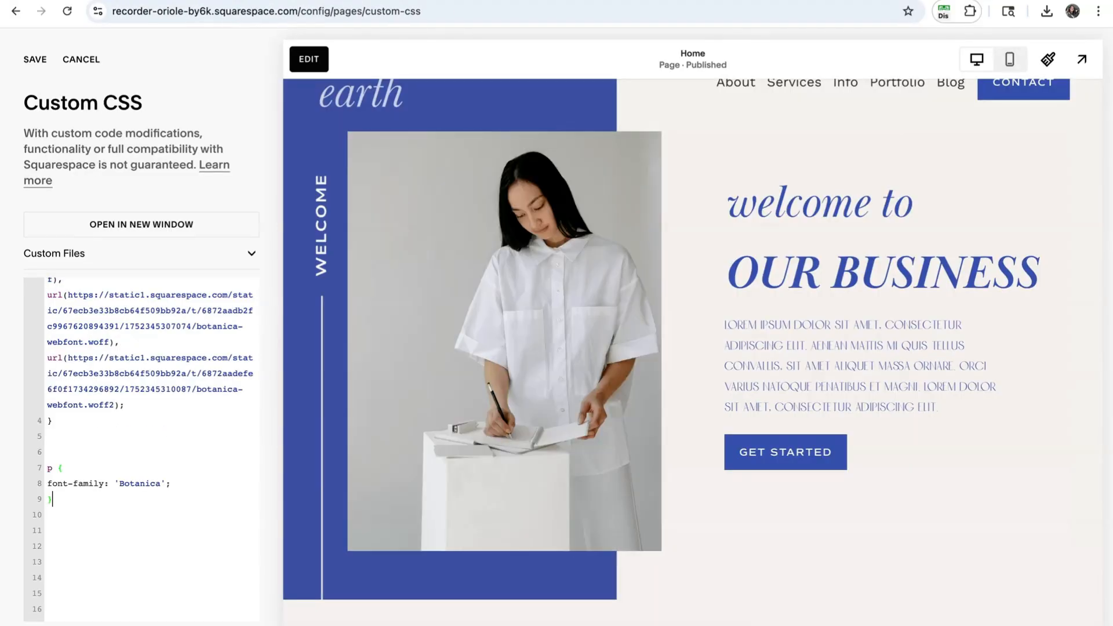
Examine which text the Botanica p rule affects in the Oriole site's Home page preview
scroll(693, 352, "down", 7)
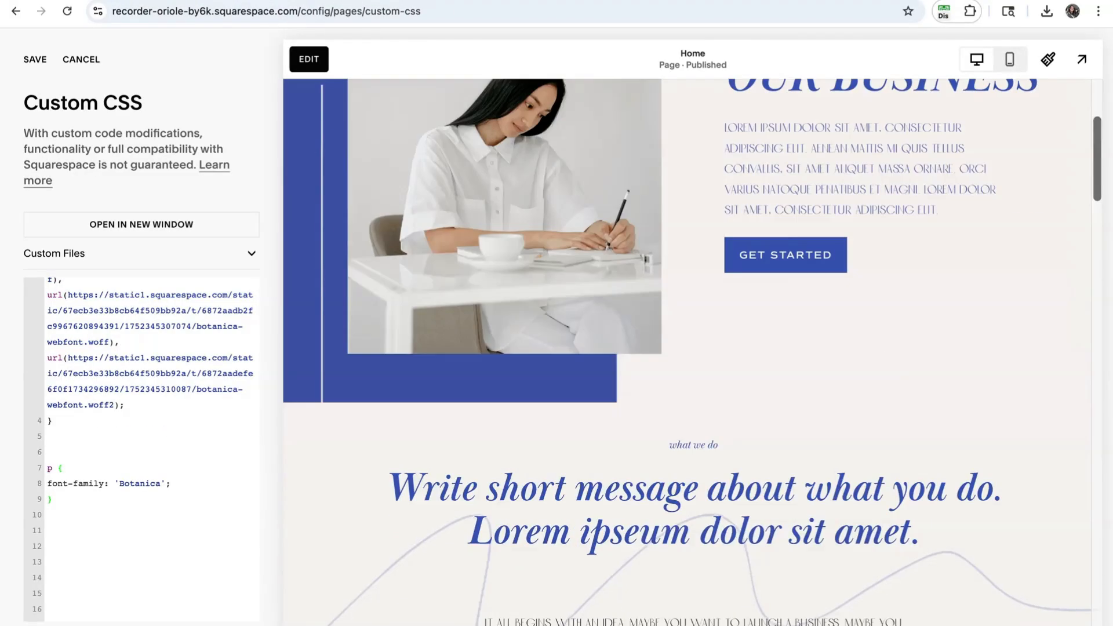
scroll(693, 352, "down", 5)
scroll(693, 352, "up", 12)
scroll(693, 353, "down", 2)
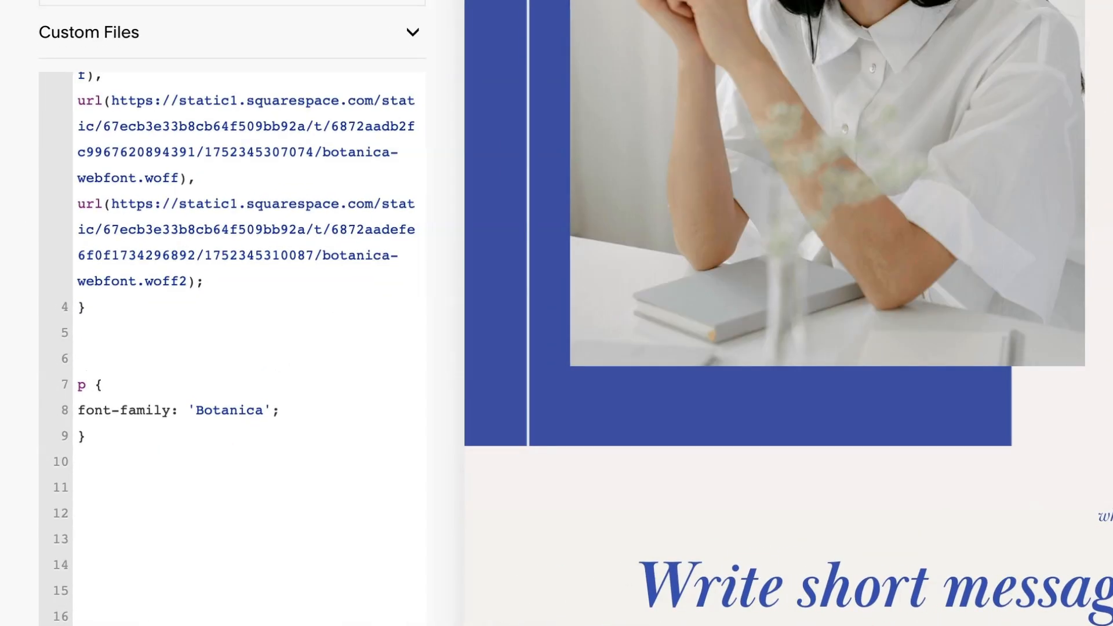
Limit the Botanica rule to large paragraphs by changing its selector to p.sqsrte-large
type(".sq")
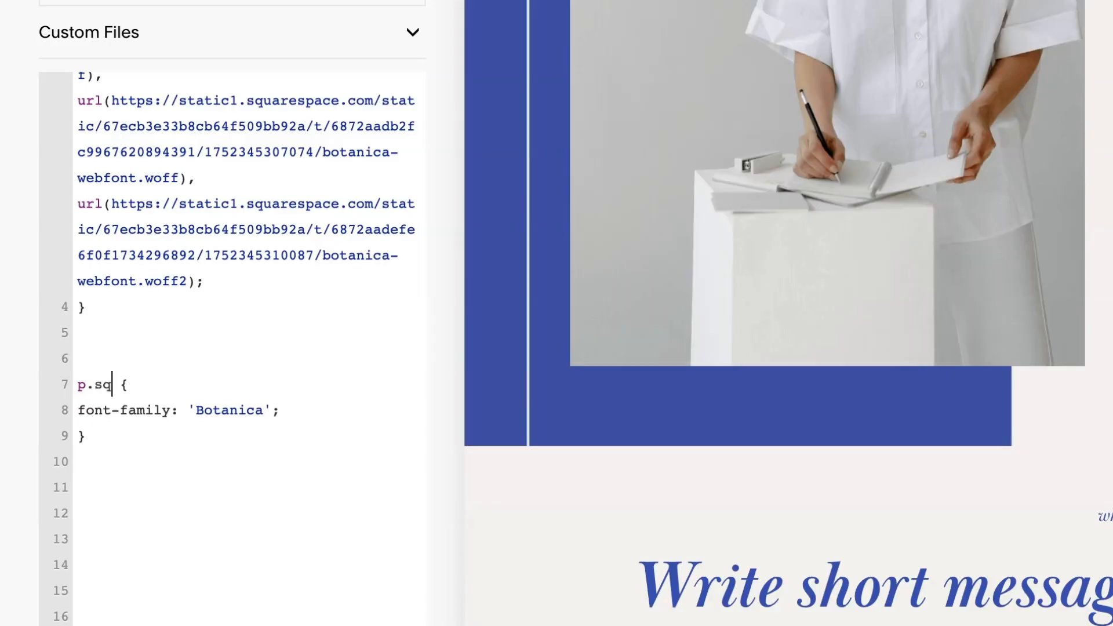
type("srte-large")
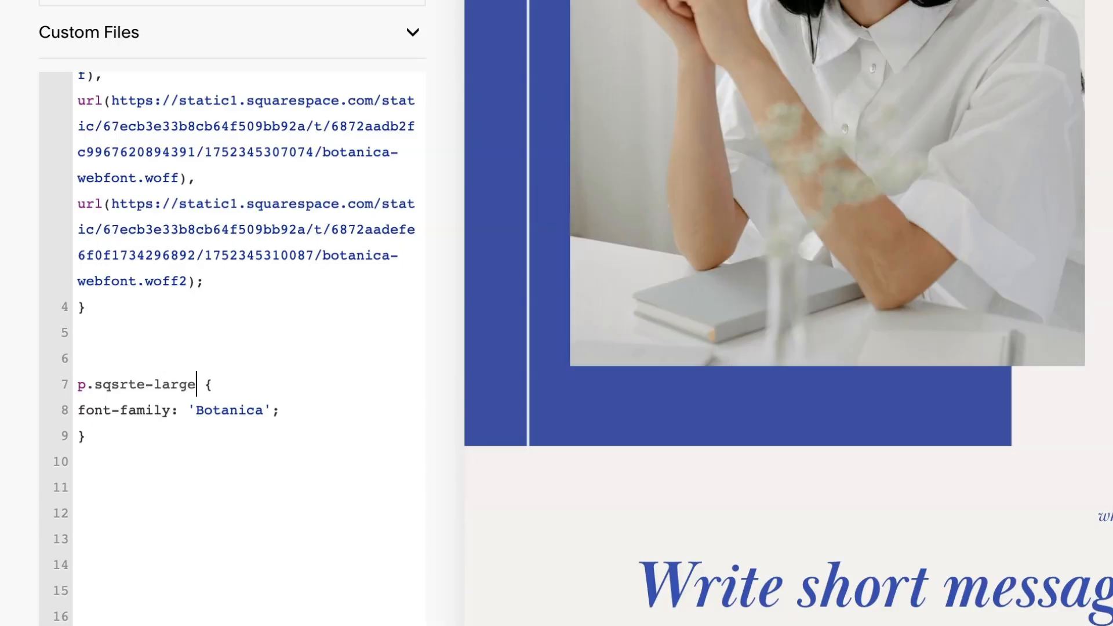
left_click(86, 436)
scroll(692, 348, "up", 1)
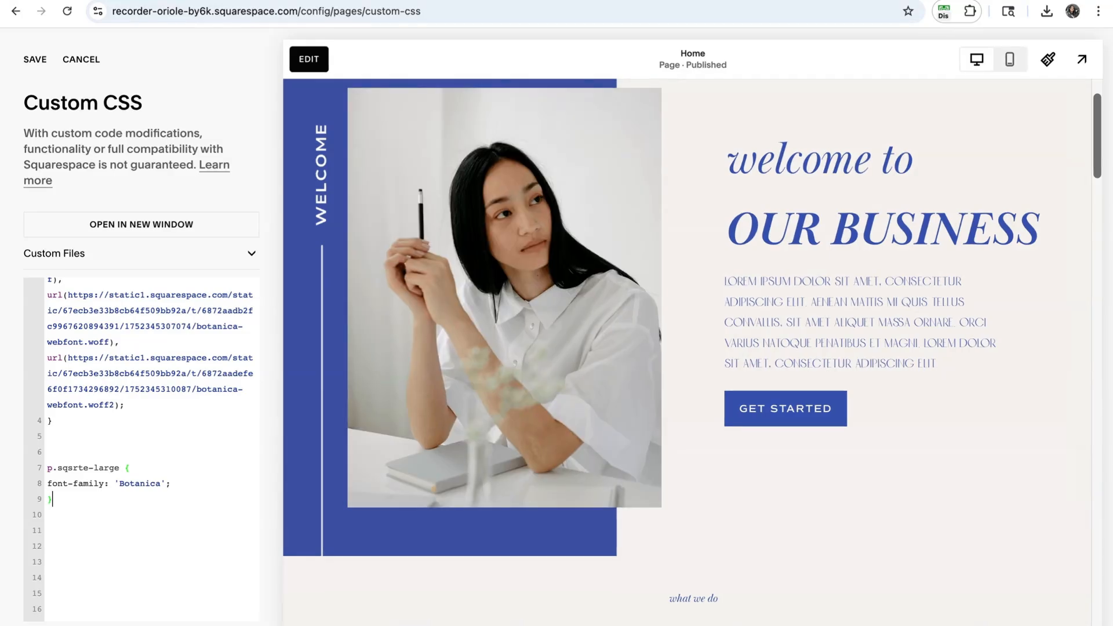
Examine the paragraphs and headings across the Home page preview to see which ones the p.sqsrte-large rule affects
scroll(693, 353, "down", 13)
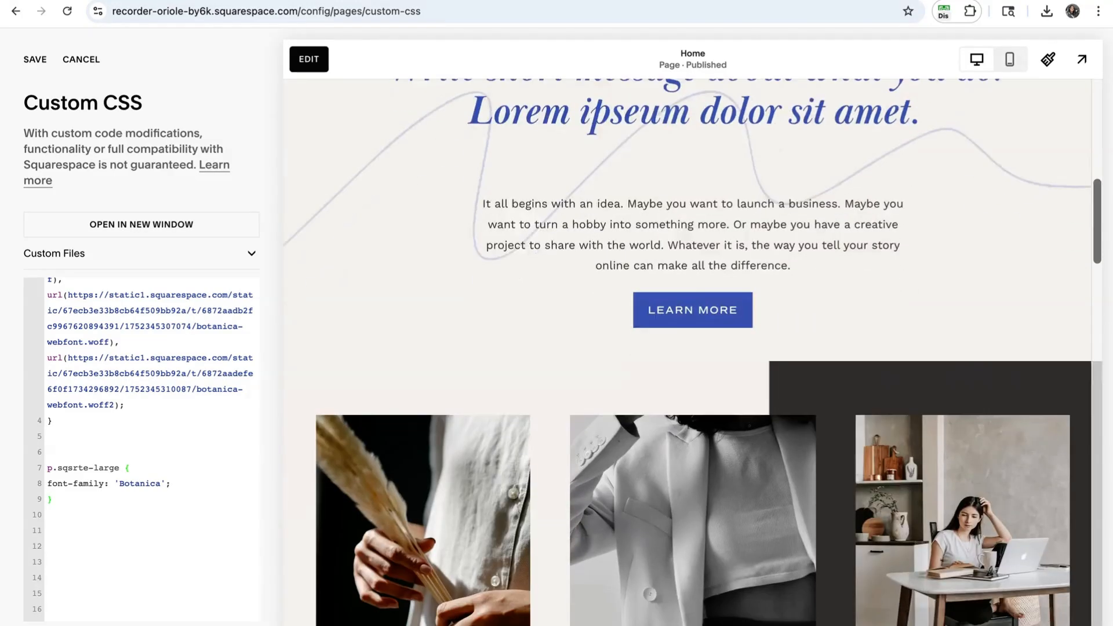
scroll(693, 352, "up", 4)
scroll(693, 353, "down", 12)
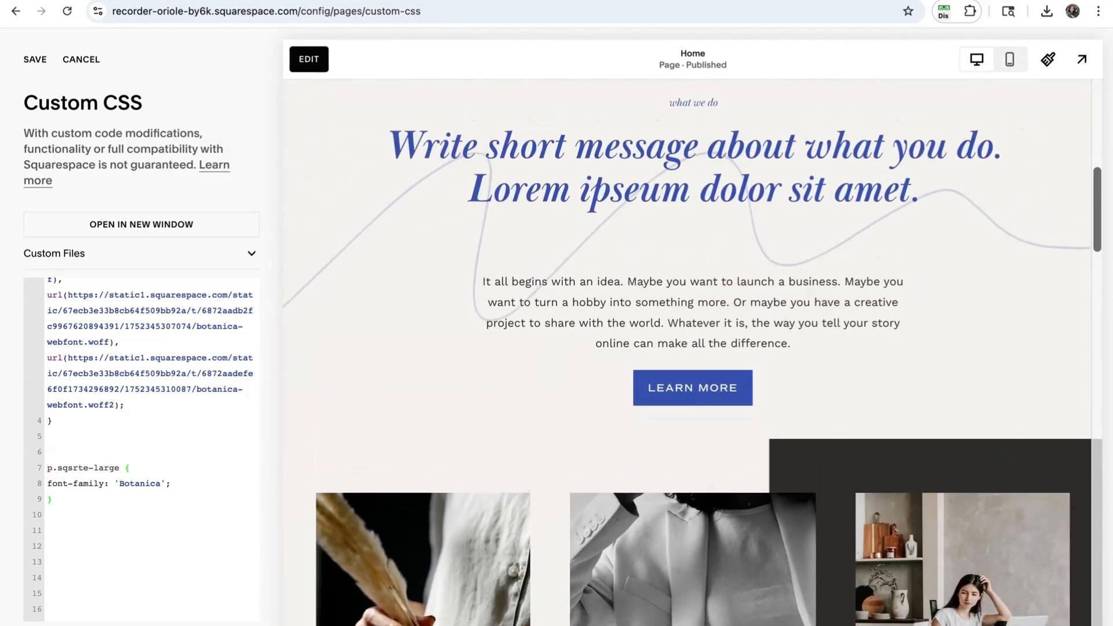
scroll(693, 352, "down", 4)
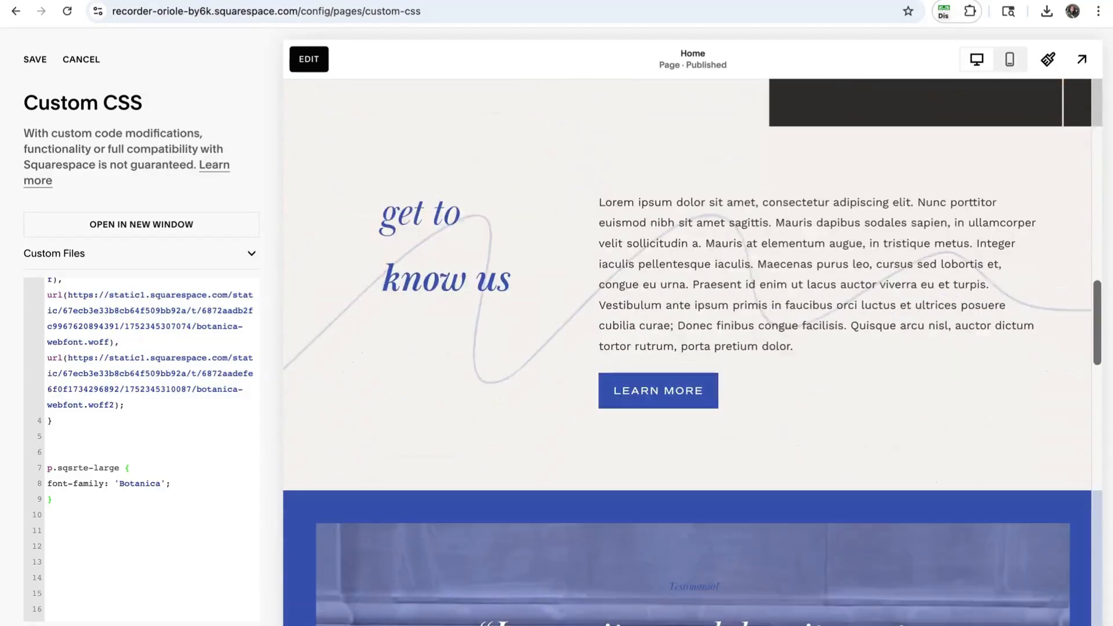
scroll(693, 352, "up", 10)
scroll(693, 353, "up", 6)
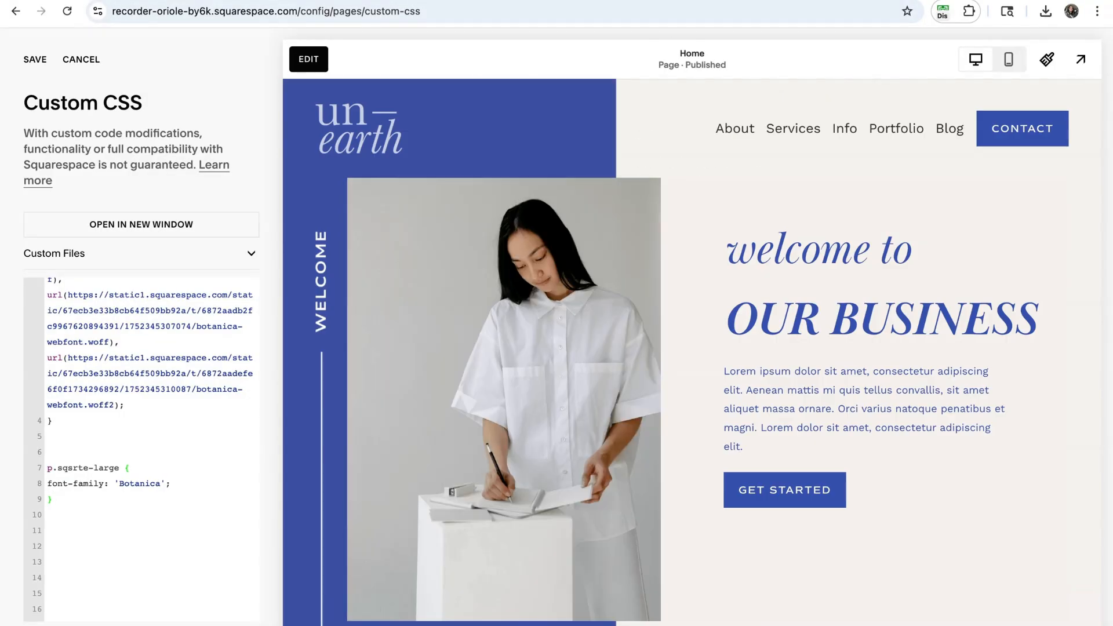
left_click_drag(725, 250, 748, 449)
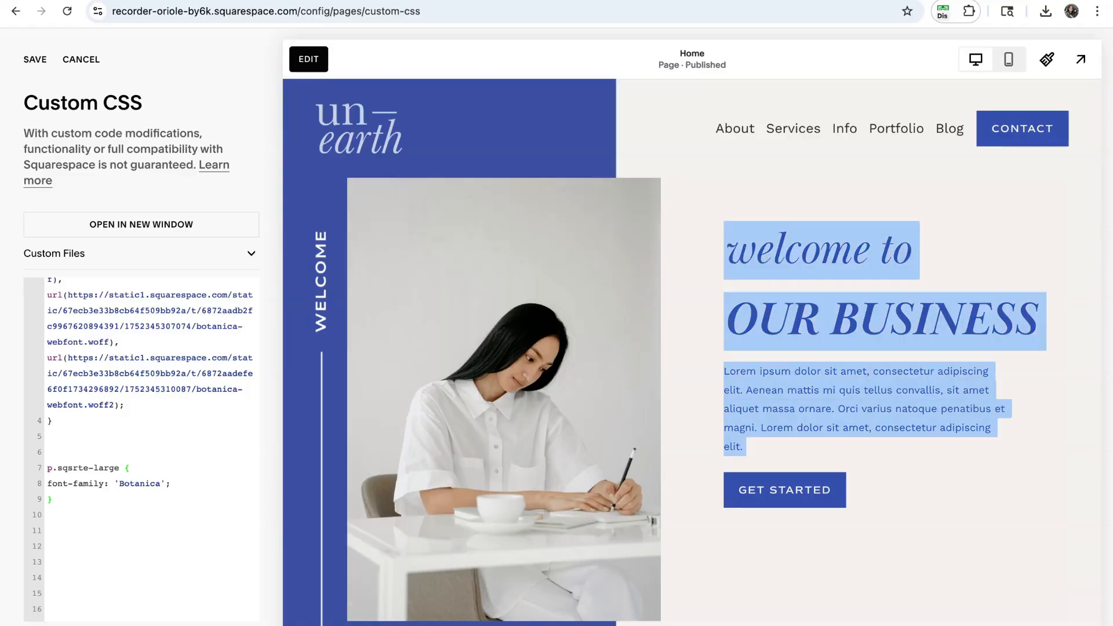
left_click(870, 450)
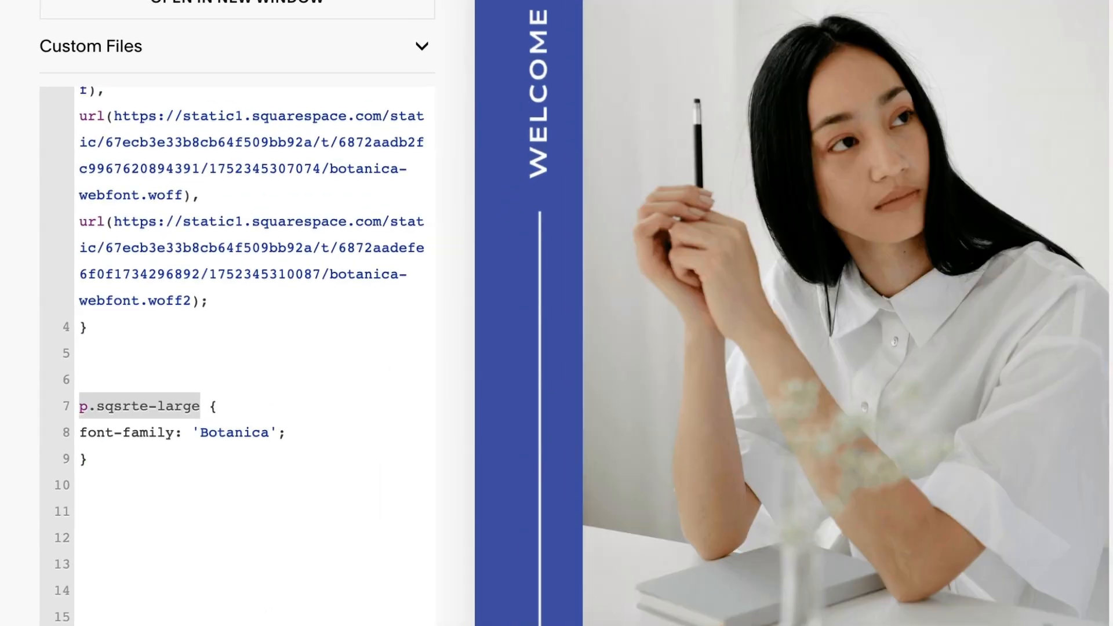
Limit the Botanica rule to small paragraphs by changing its selector to p.sqsrte-small, and check its effect across the Home page preview
left_click(123, 406)
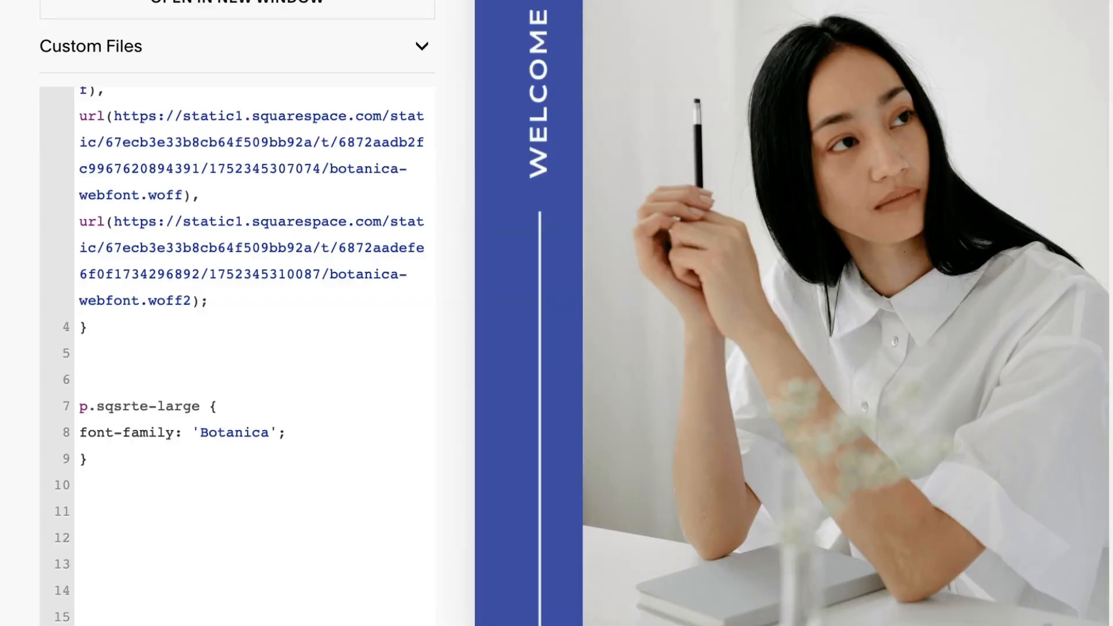
left_click(192, 406)
key("Right")
key("BackSpace")
key("BackSpace")
key("BackSpace")
key("BackSpace")
key("BackSpace")
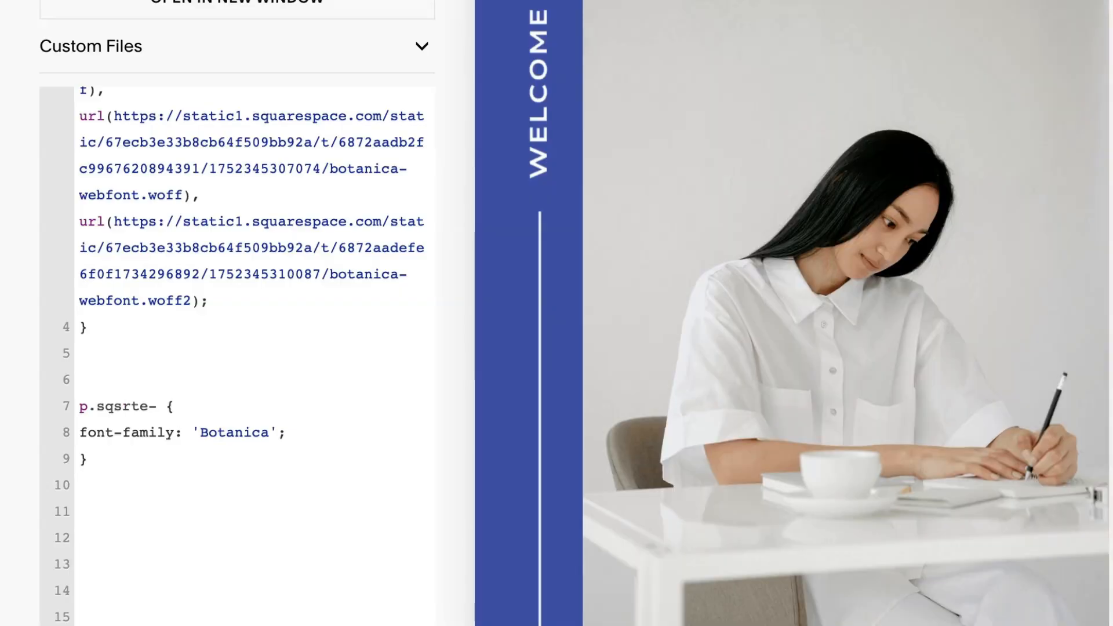
type("small")
left_click(87, 460)
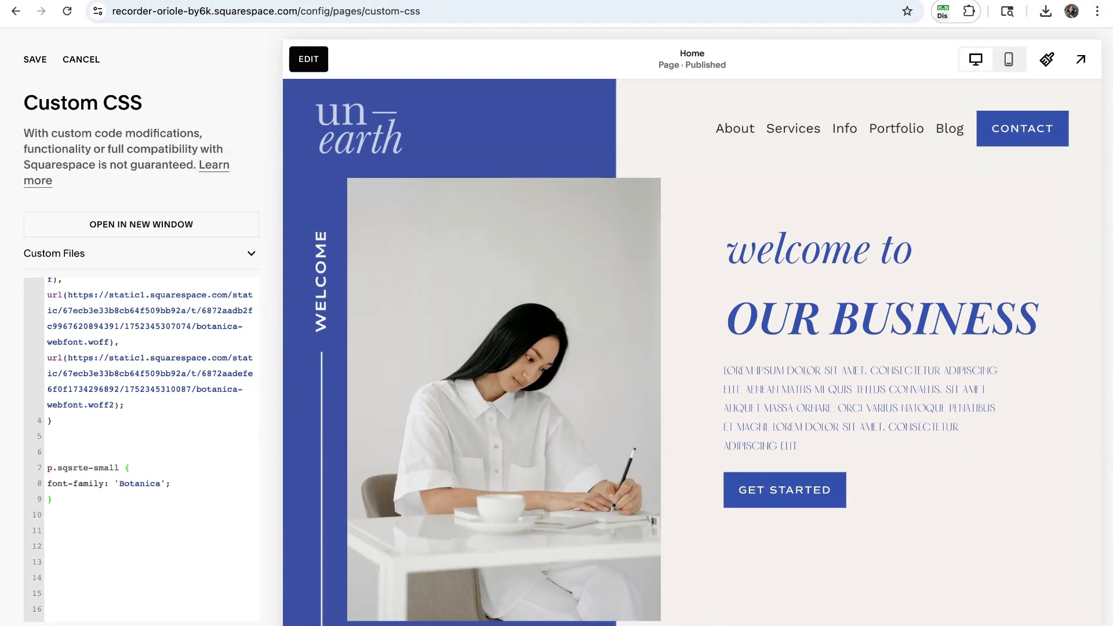
scroll(692, 352, "down", 4)
scroll(692, 352, "down", 10)
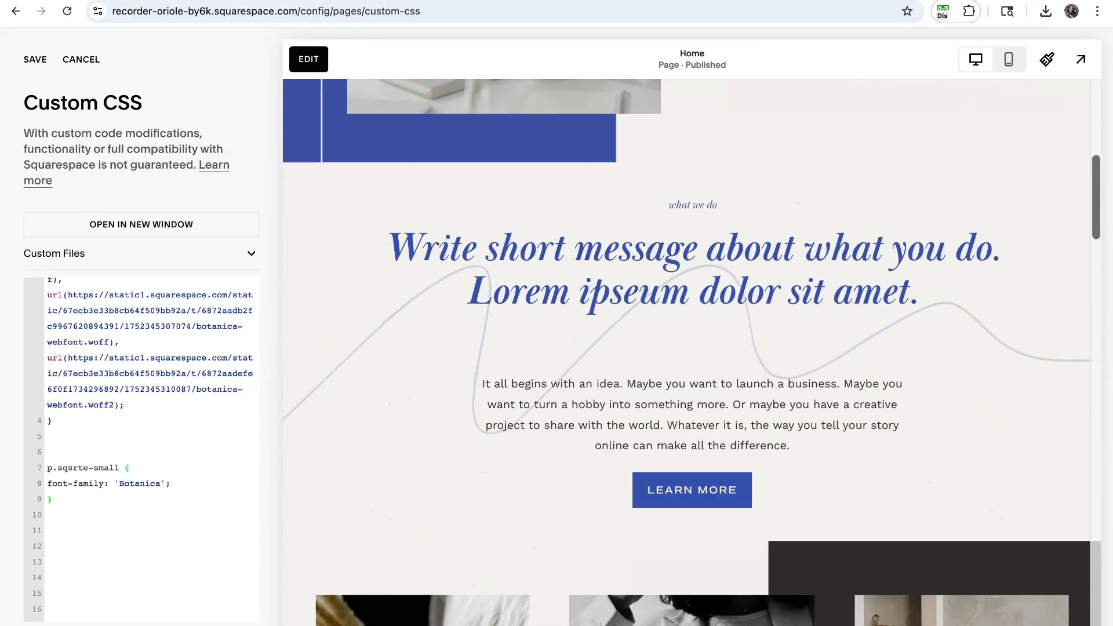
scroll(692, 352, "down", 1)
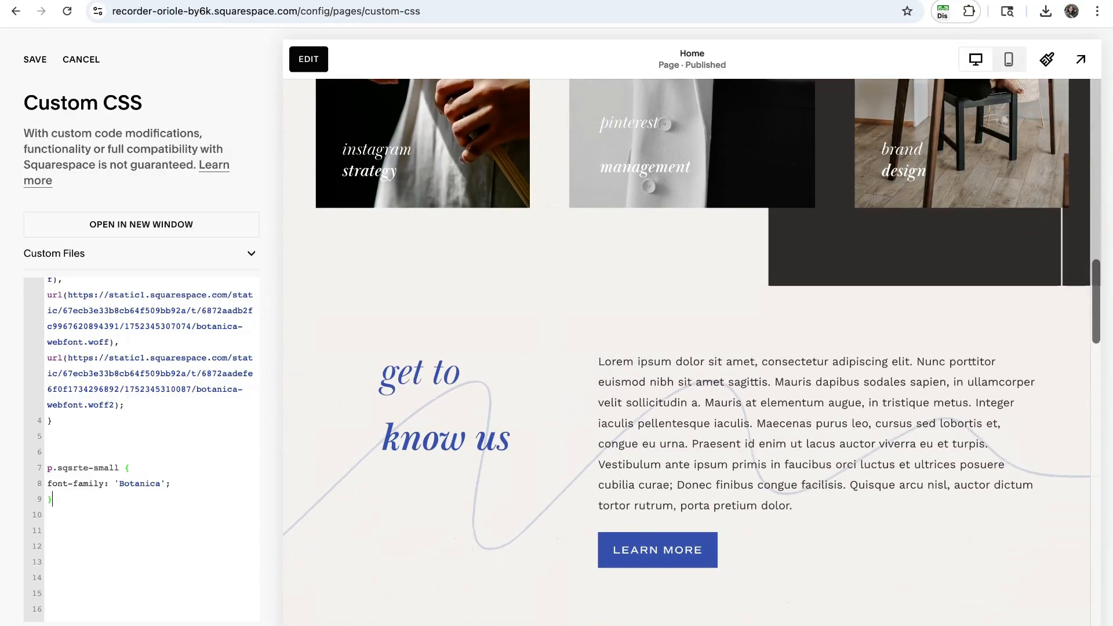
scroll(692, 352, "up", 8)
scroll(692, 352, "up", 7)
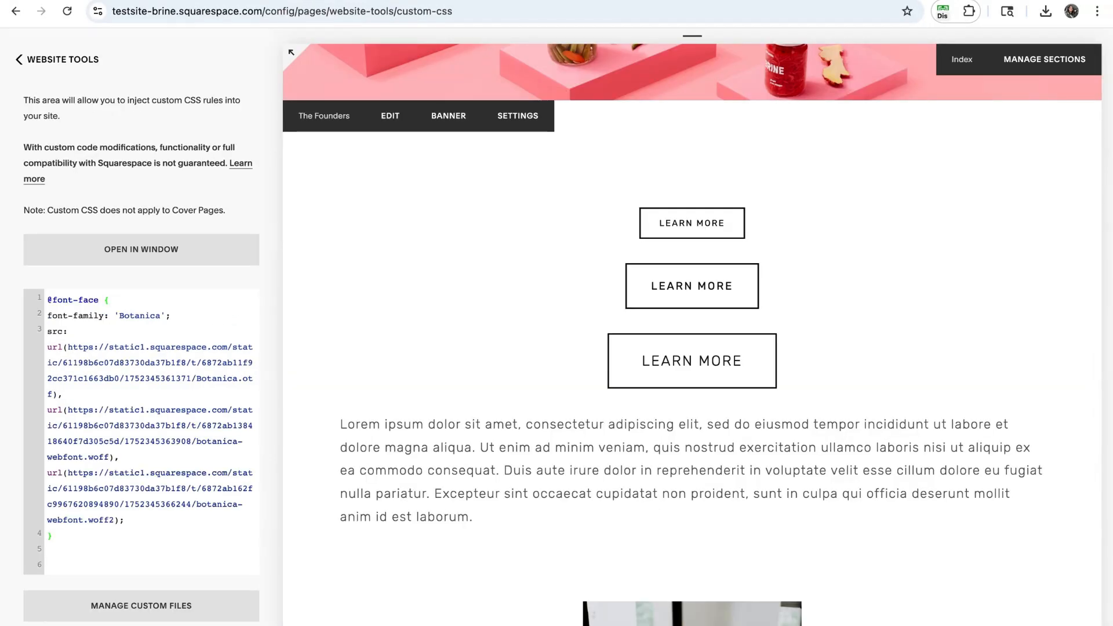
key("Return")
key("Return")
key("Return")
key("Return")
key("Return")
key("Return")
key("Return")
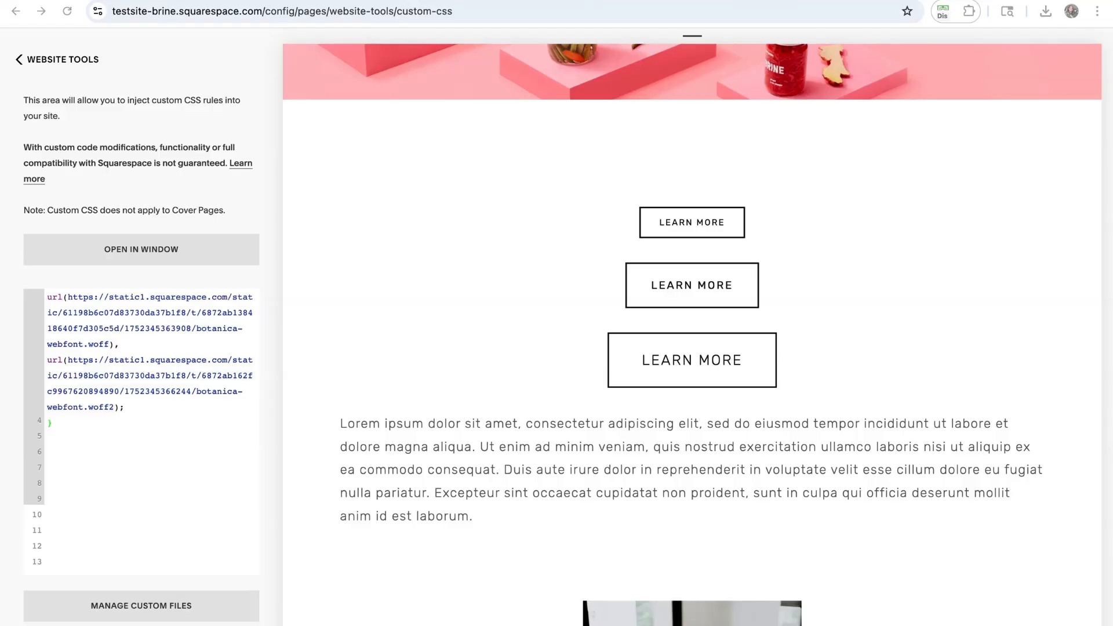
scroll(142, 432, "up", 3)
scroll(291, 52, "down", 1)
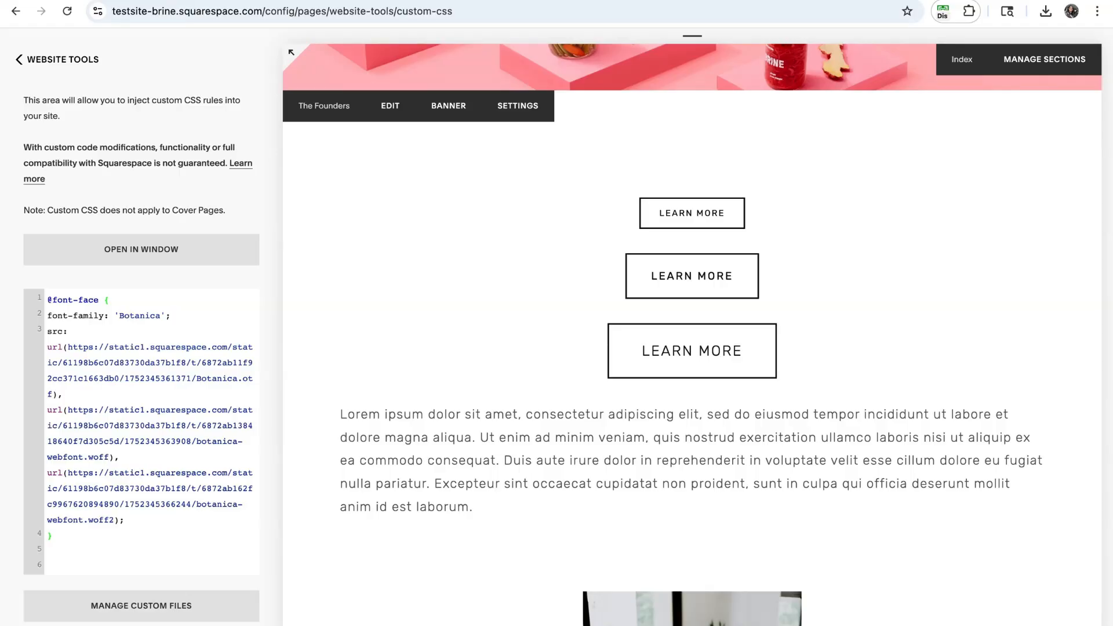
scroll(292, 52, "down", 1)
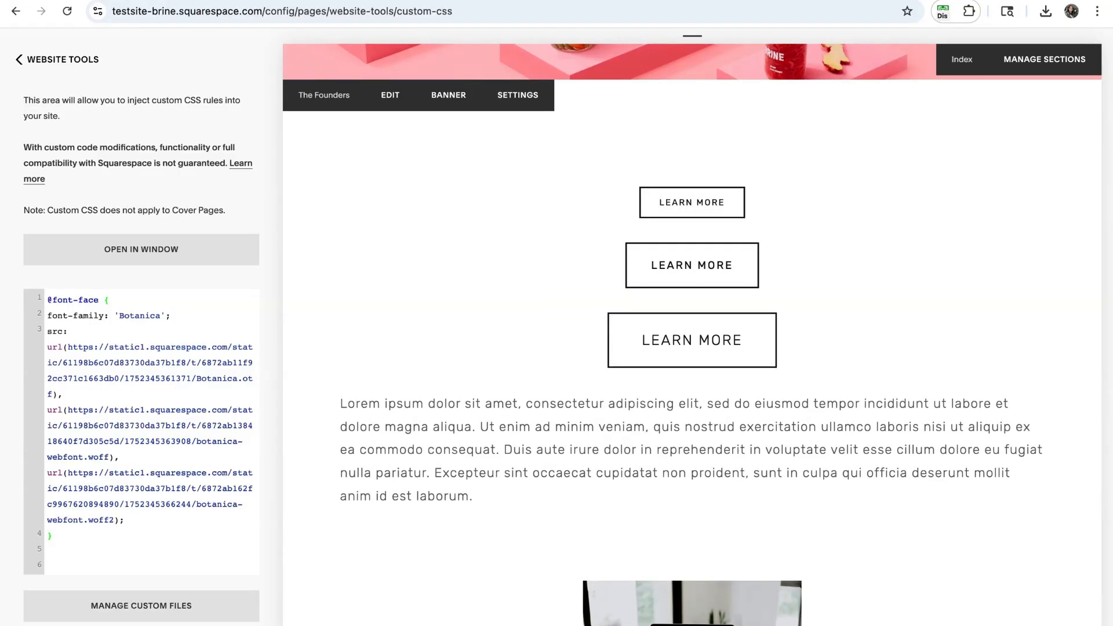
scroll(153, 431, "down", 2)
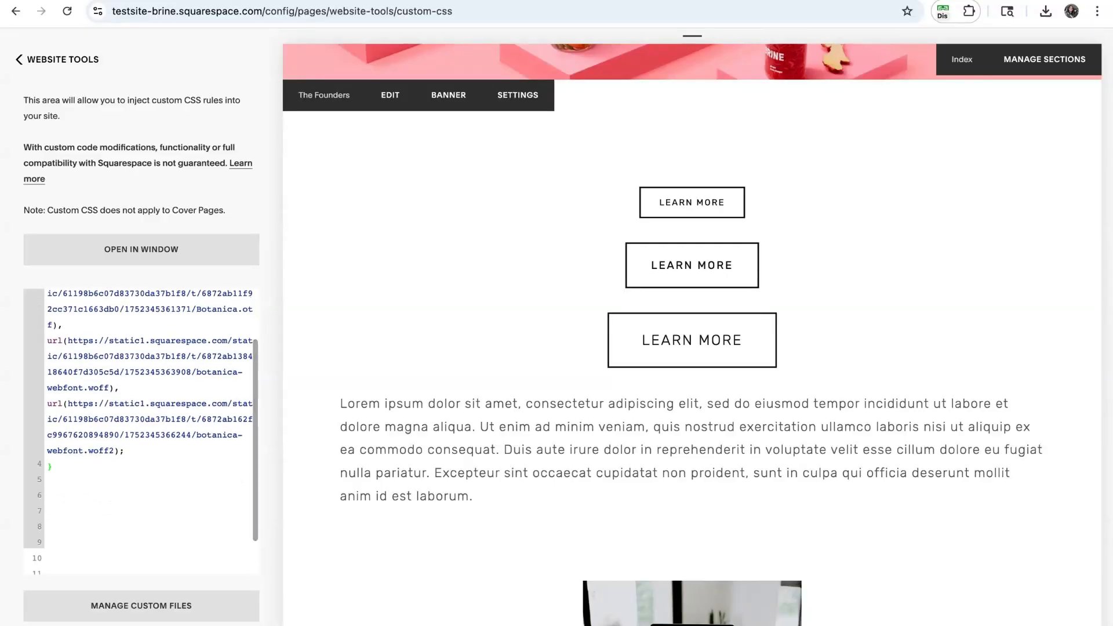
scroll(153, 432, "down", 1)
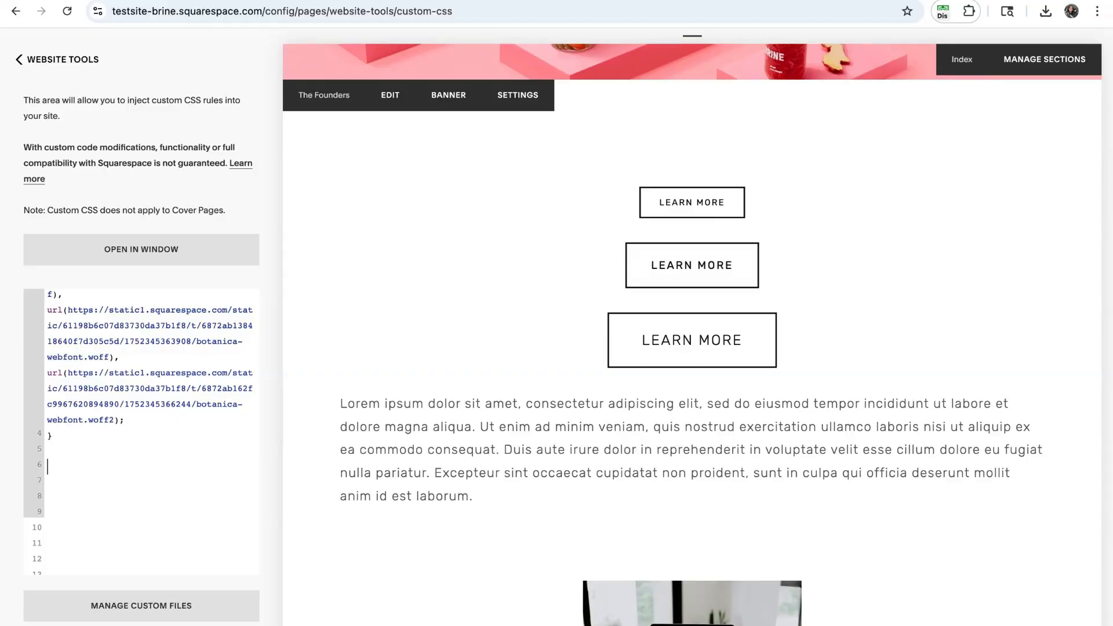
type(".sqs-button-element--primary { font-family: 'font-name' !important; }")
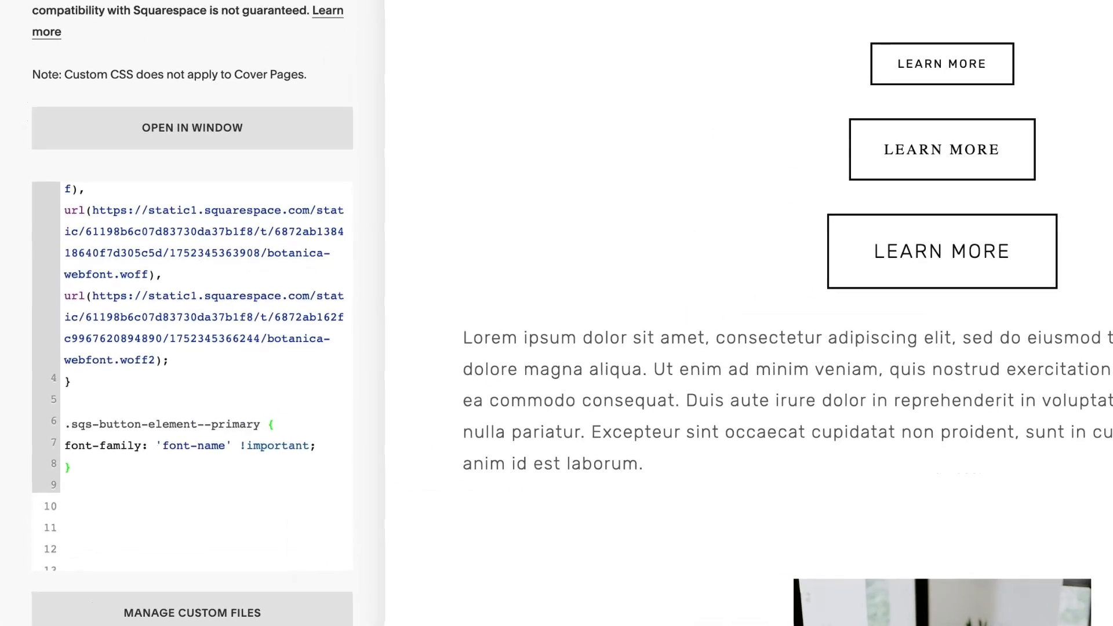
left_click_drag(227, 445, 163, 445)
type("Botanica")
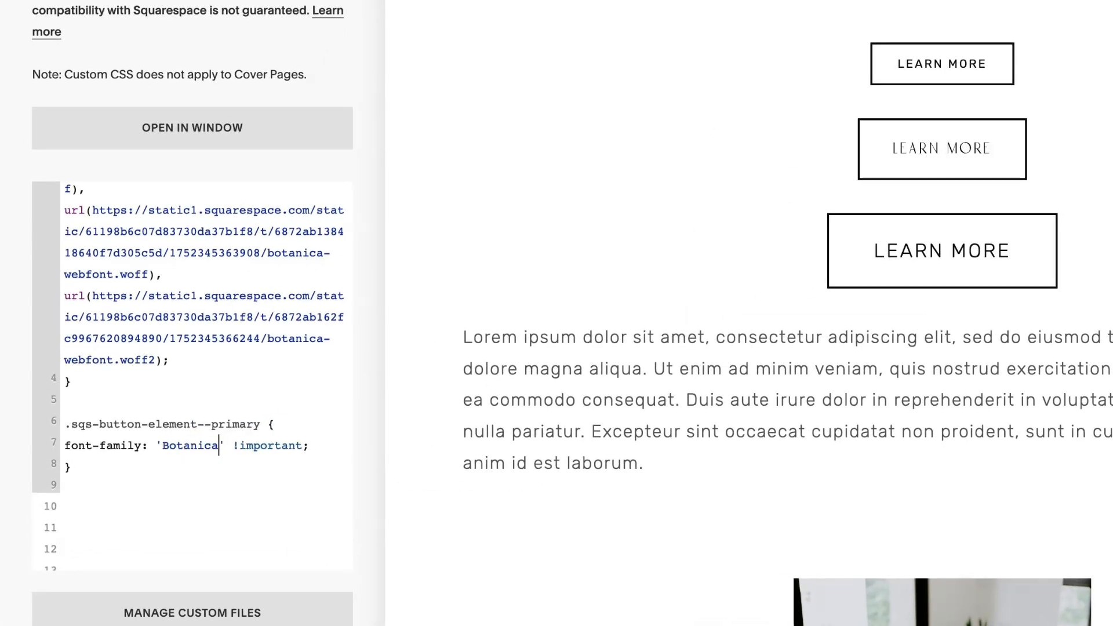
Change the button rule's selector to .sqs-button-element--tertiary
left_click_drag(260, 424, 65, 424)
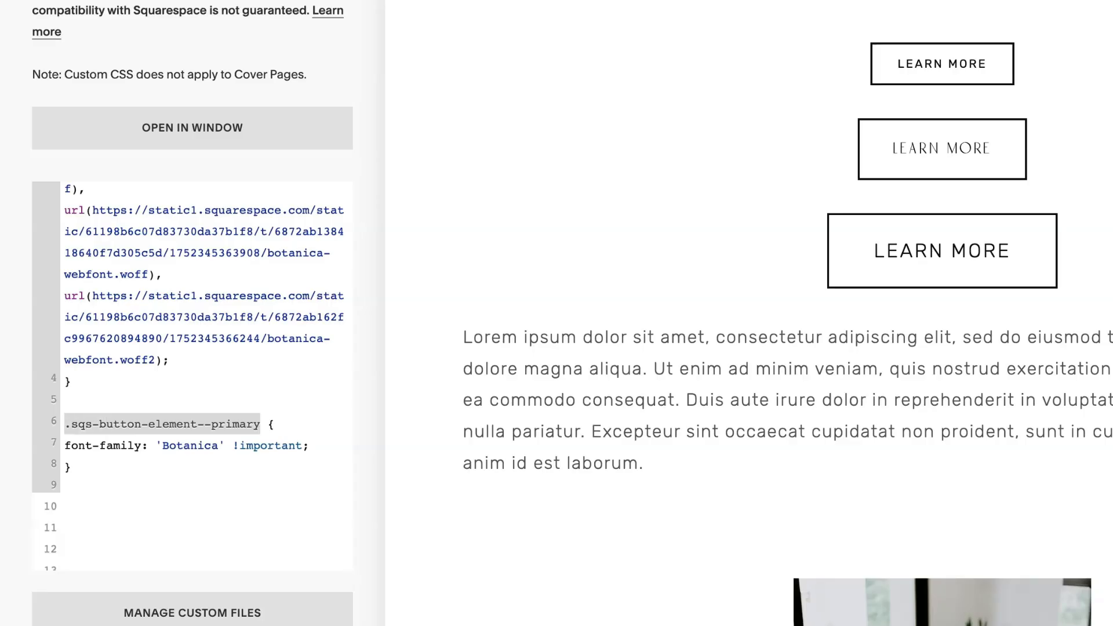
left_click(233, 424)
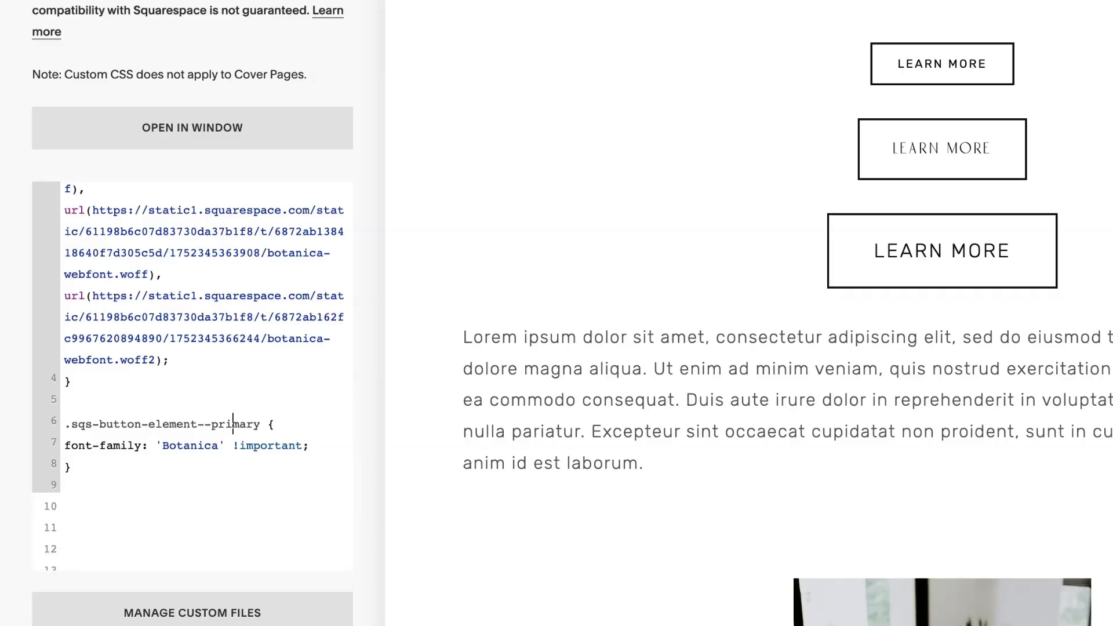
left_click_drag(262, 425, 212, 424)
type("t")
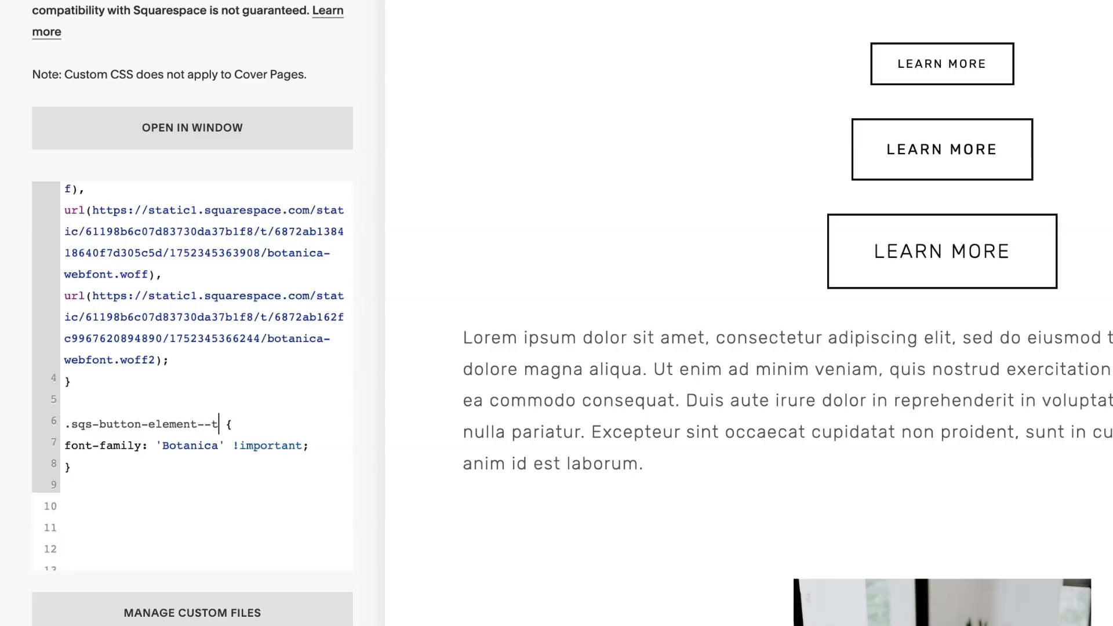
type("ertiary")
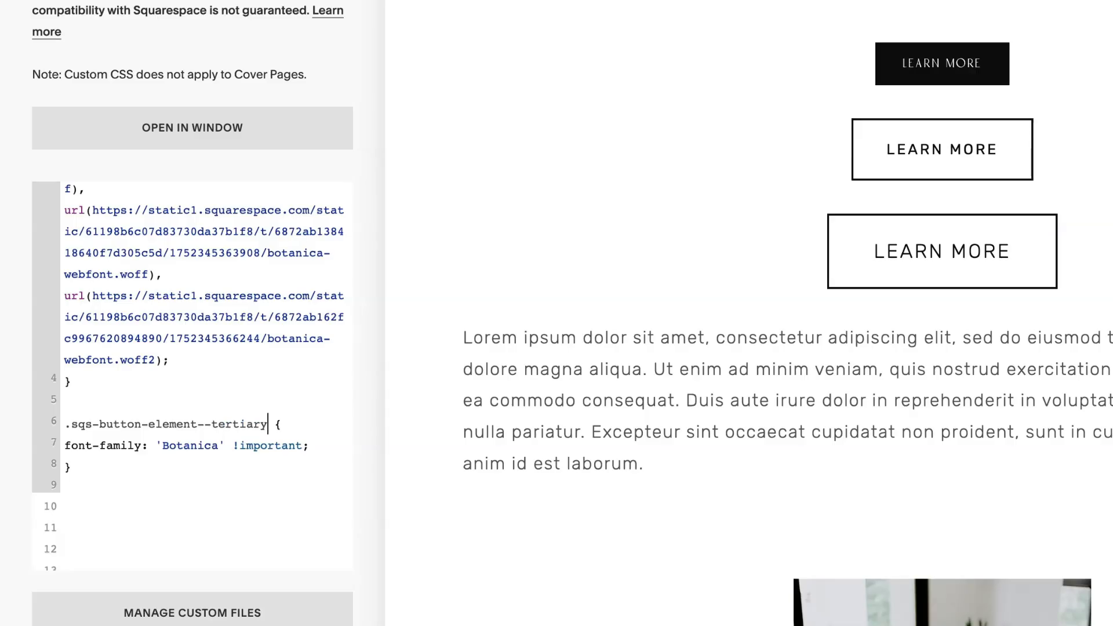
Change the button rule's selector to .sqs-button-element--secondary
left_click(233, 424)
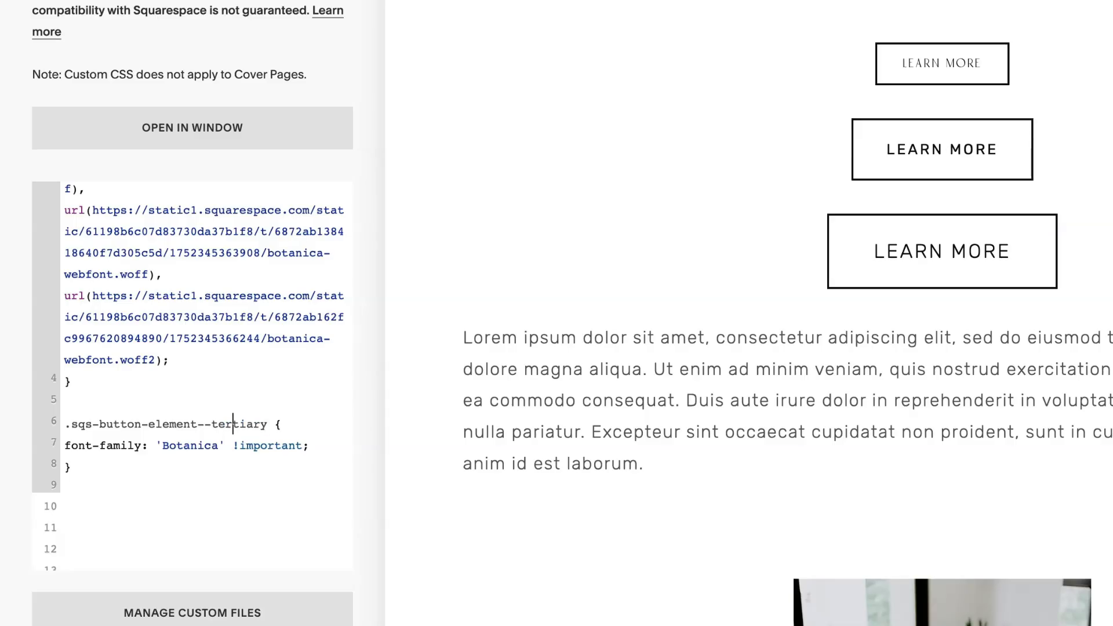
left_click_drag(267, 424, 219, 424)
key("BackSpace")
key("BackSpace")
type("secondary")
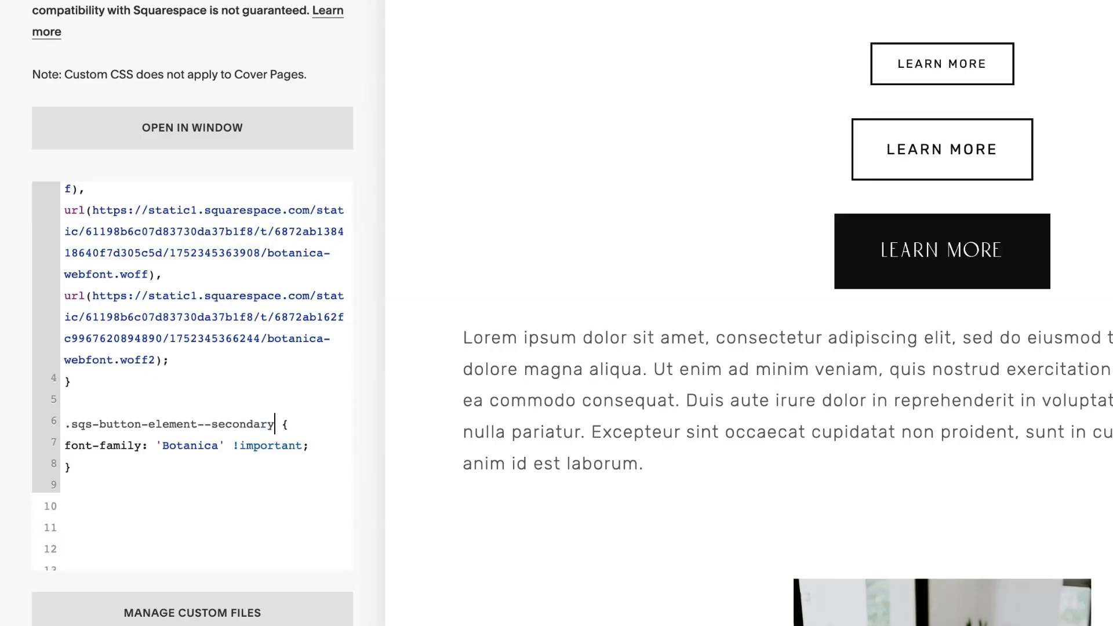
Replace the button rule with a .summary-title rule using font-family 'Botanica' !important, and page through the summary carousel to view its titles
scroll(192, 377, "up", 1)
scroll(192, 377, "down", 1)
scroll(725, 348, "up", 1)
scroll(725, 348, "down", 3)
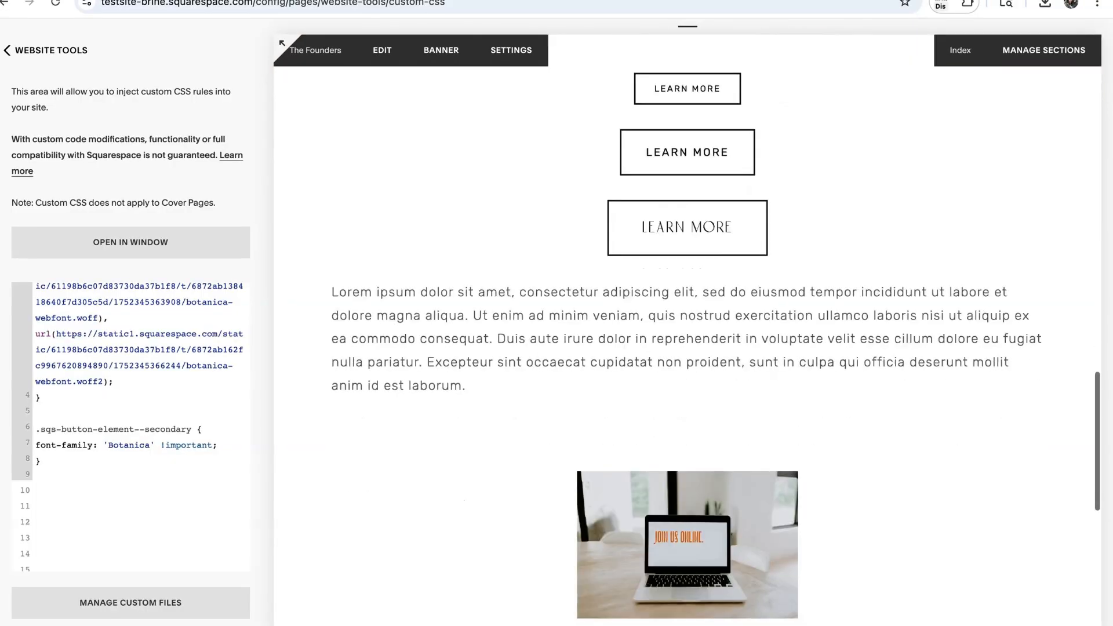
scroll(687, 331, "down", 8)
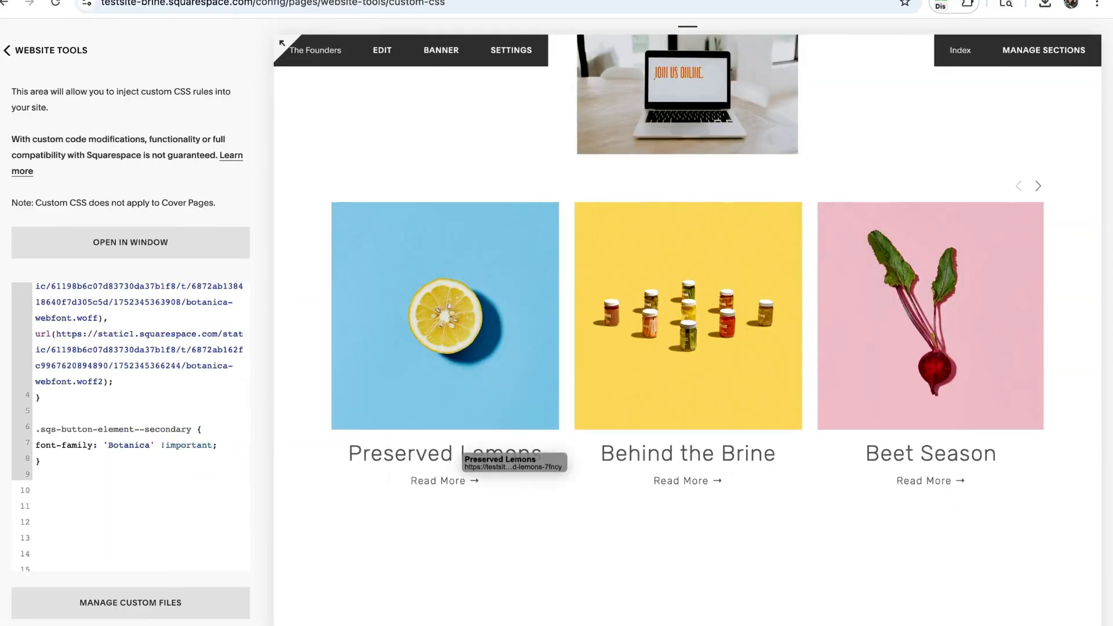
left_click_drag(496, 460, 551, 456)
left_click_drag(43, 462, 36, 429)
type(".summary-title { font-family: 'font-name' !important; }")
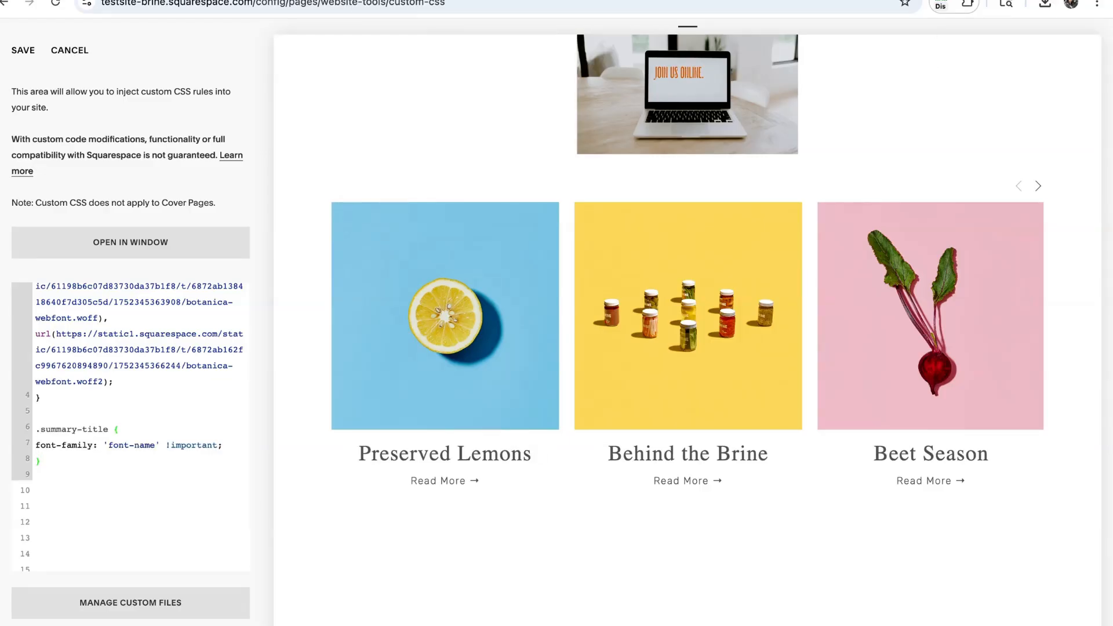
left_click_drag(107, 429, 35, 429)
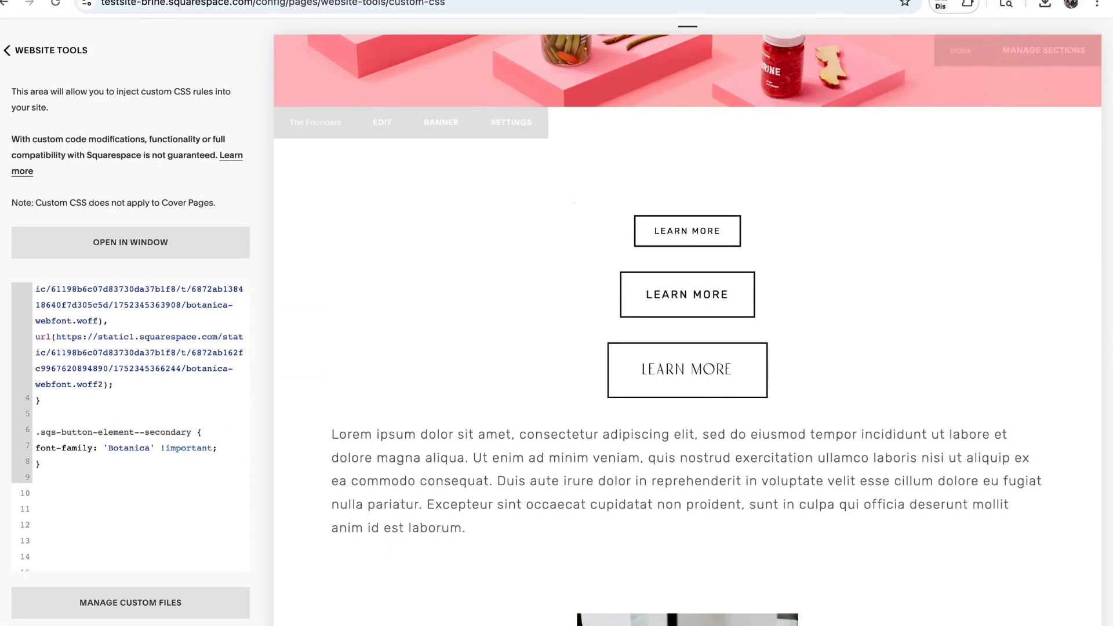
scroll(130, 427, "down", 1)
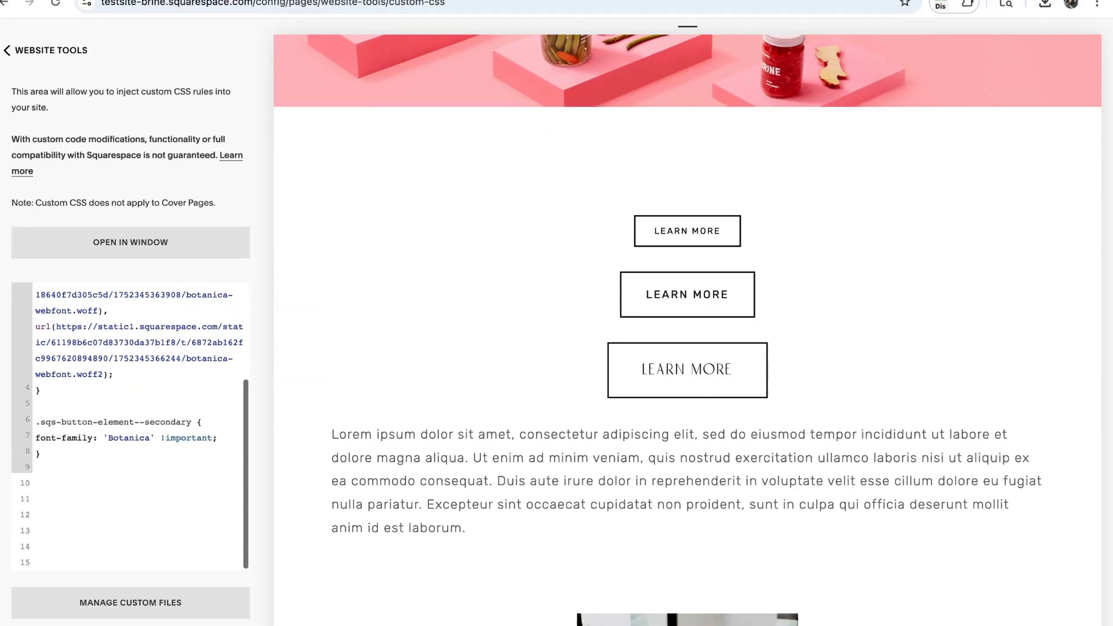
scroll(131, 427, "up", 1)
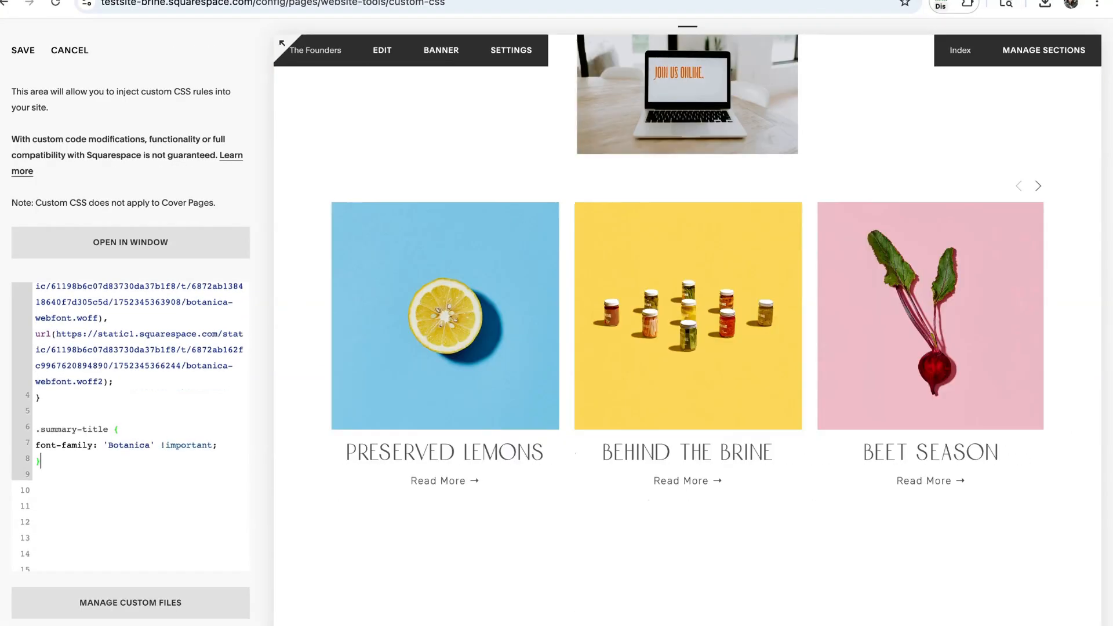
left_click(1039, 186)
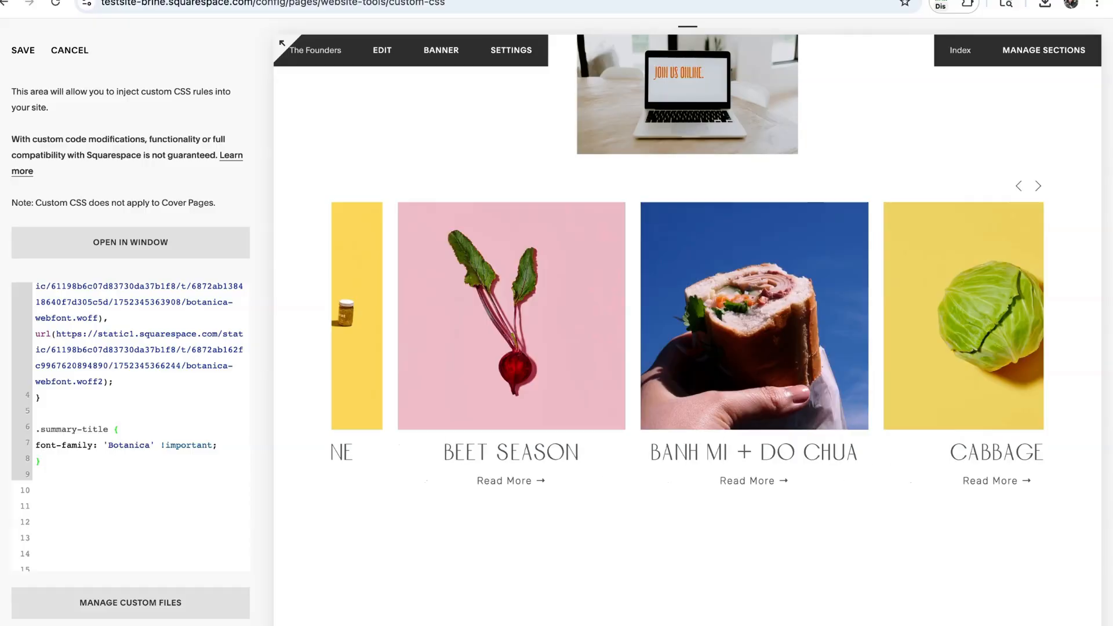
left_click(1038, 186)
left_click(1019, 186)
left_click(1018, 186)
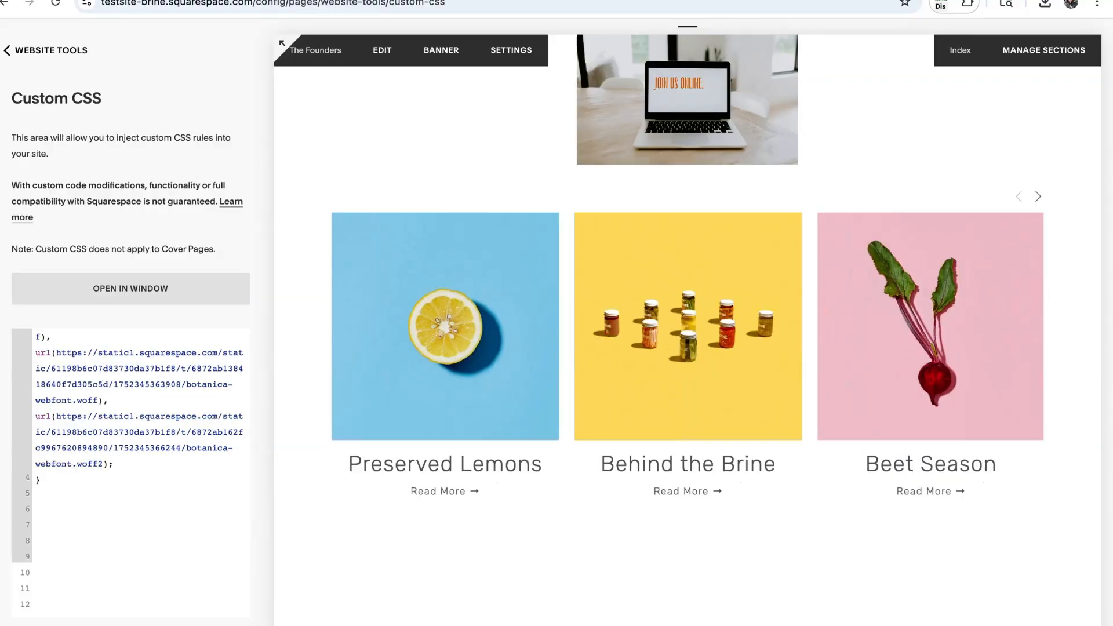
Open New Page from the site's navigation in the preview to show its grid of blog summaries
scroll(688, 325, "up", 10)
scroll(688, 325, "up", 15)
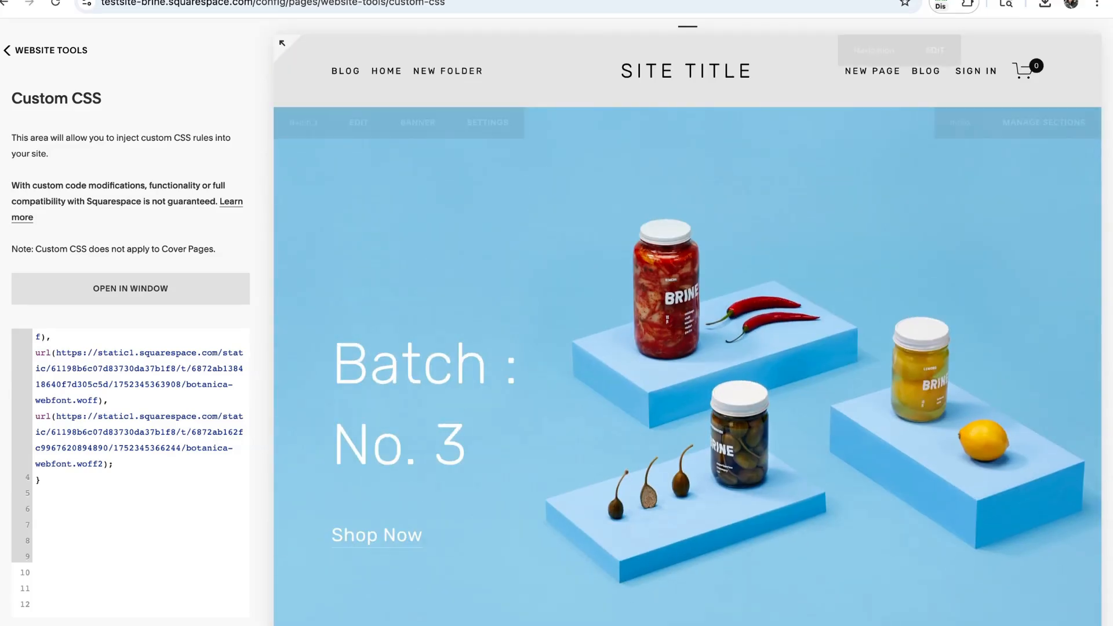
left_click(873, 71)
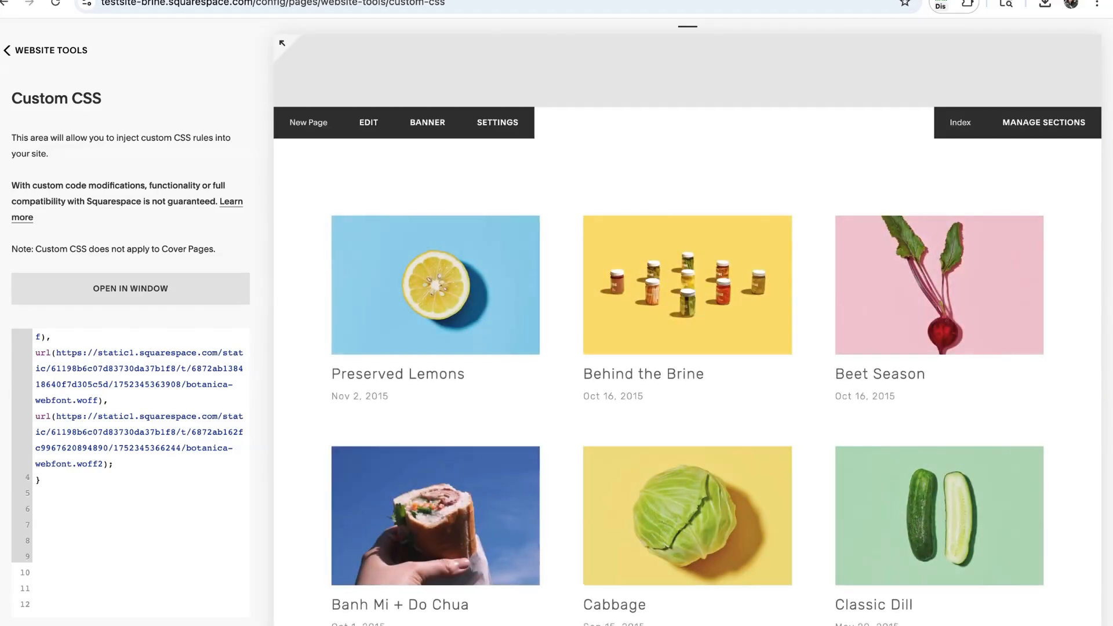
scroll(687, 325, "down", 2)
scroll(688, 325, "up", 2)
scroll(688, 325, "down", 1)
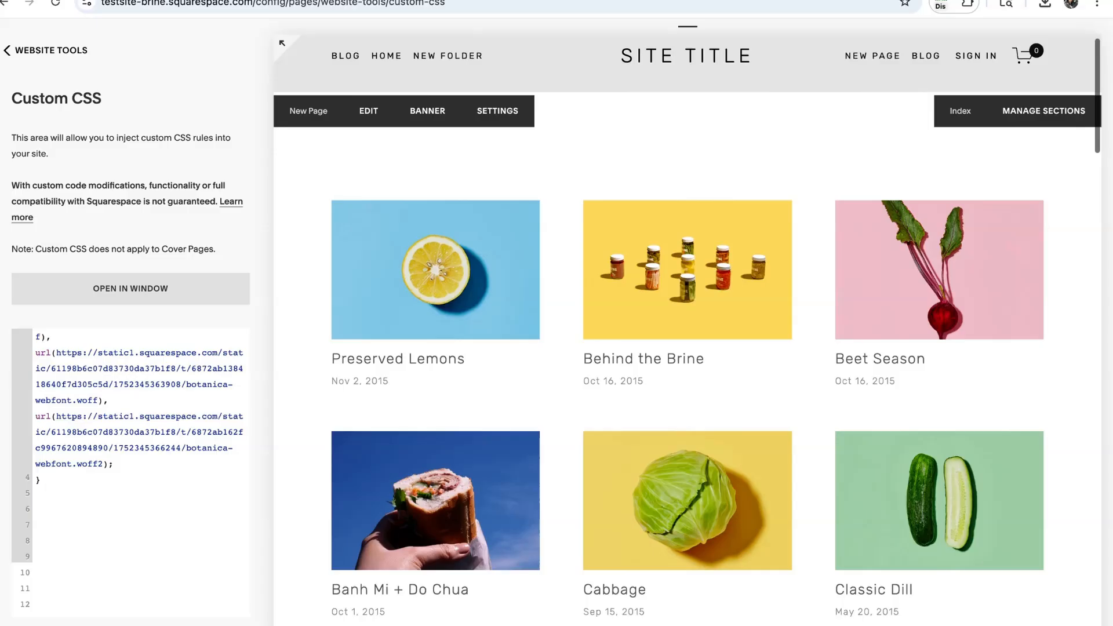
type(".summary-title-link { font-family: 'font-name' !important; }")
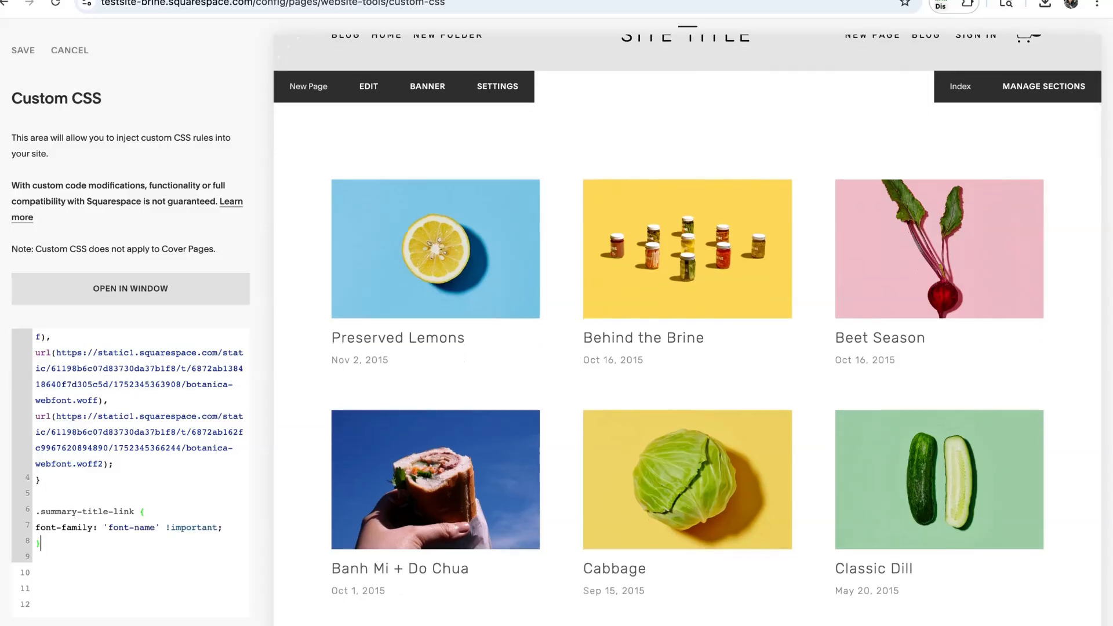
scroll(131, 472, "down", 1)
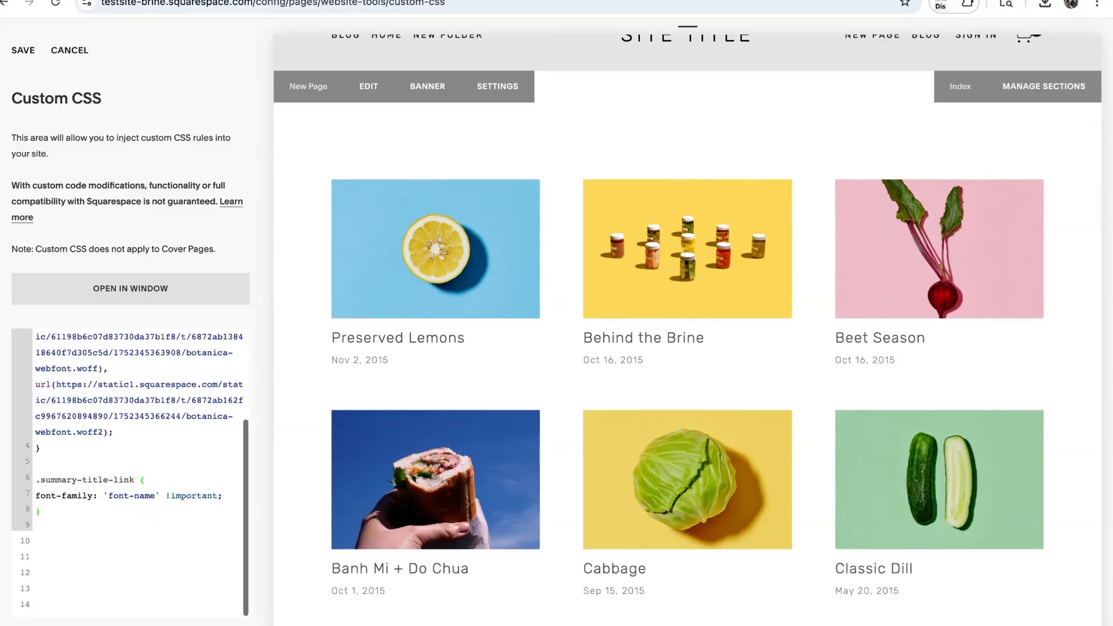
left_click_drag(35, 480, 108, 496)
type("Botanica")
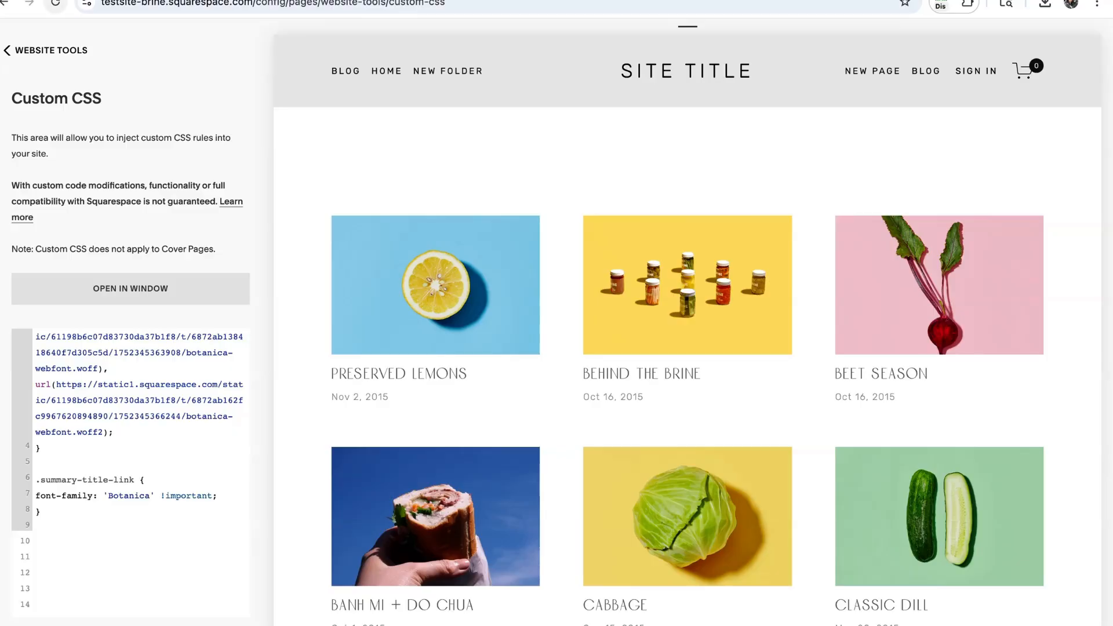
Open the Preserved Lemons blog post from the summary grid in the preview
mouse_move(282, 43)
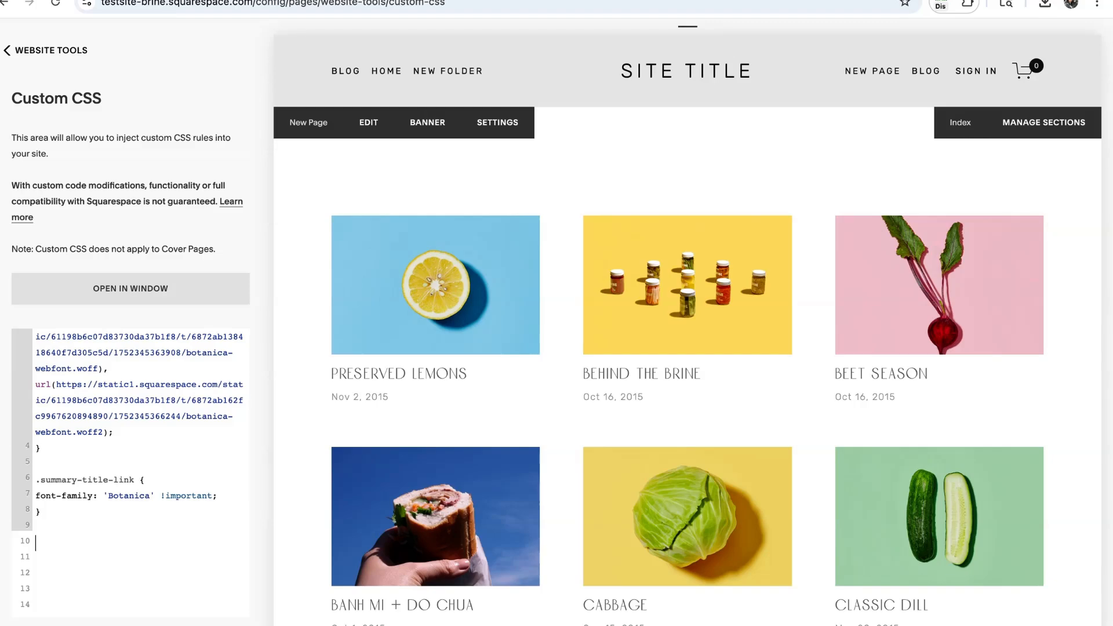
left_click(42, 512)
left_click(399, 374)
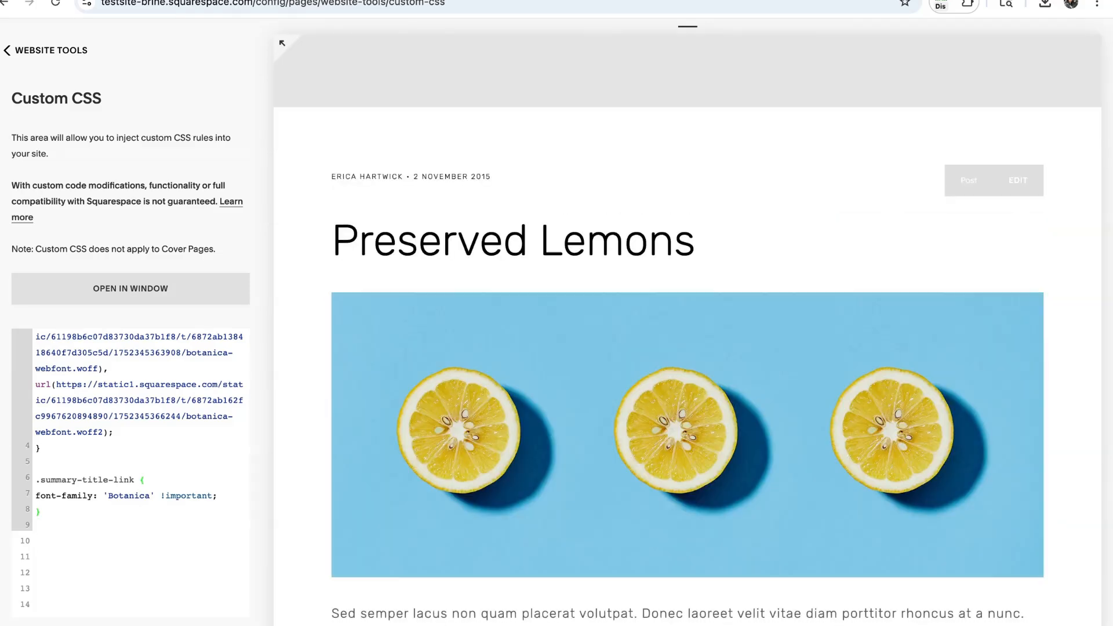
Change the .summary-title-link selector to h1.BlogItem-title, save the CSS, and check the Preserved Lemons post title in the preview
double_click(430, 241)
left_click_drag(695, 241, 332, 241)
left_click(348, 250)
scroll(688, 331, "down", 1)
scroll(687, 331, "up", 1)
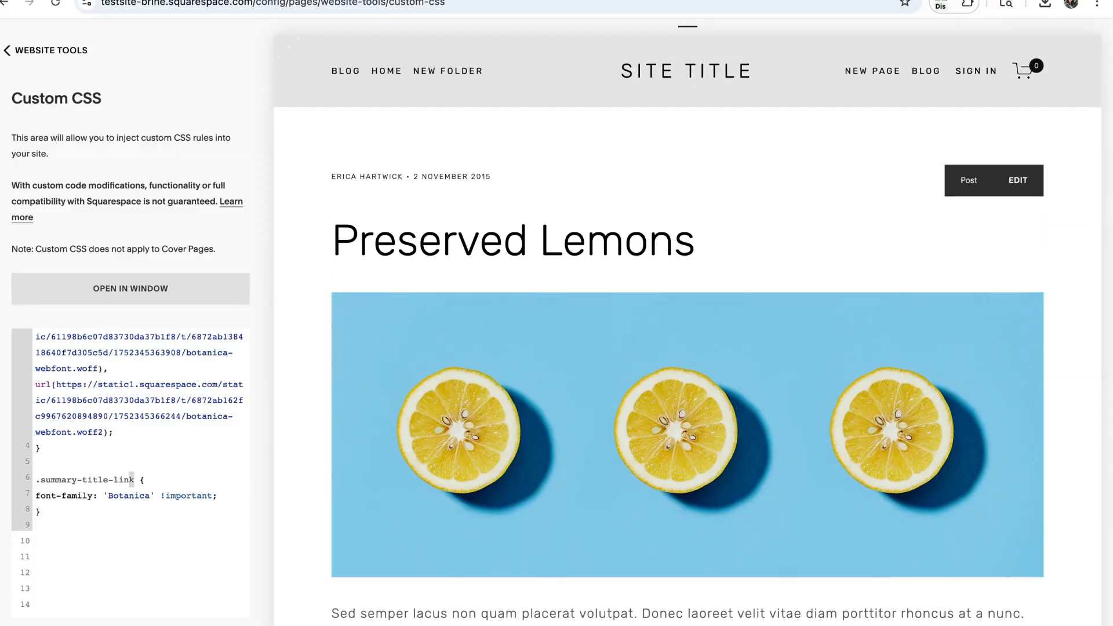
left_click_drag(134, 480, 35, 480)
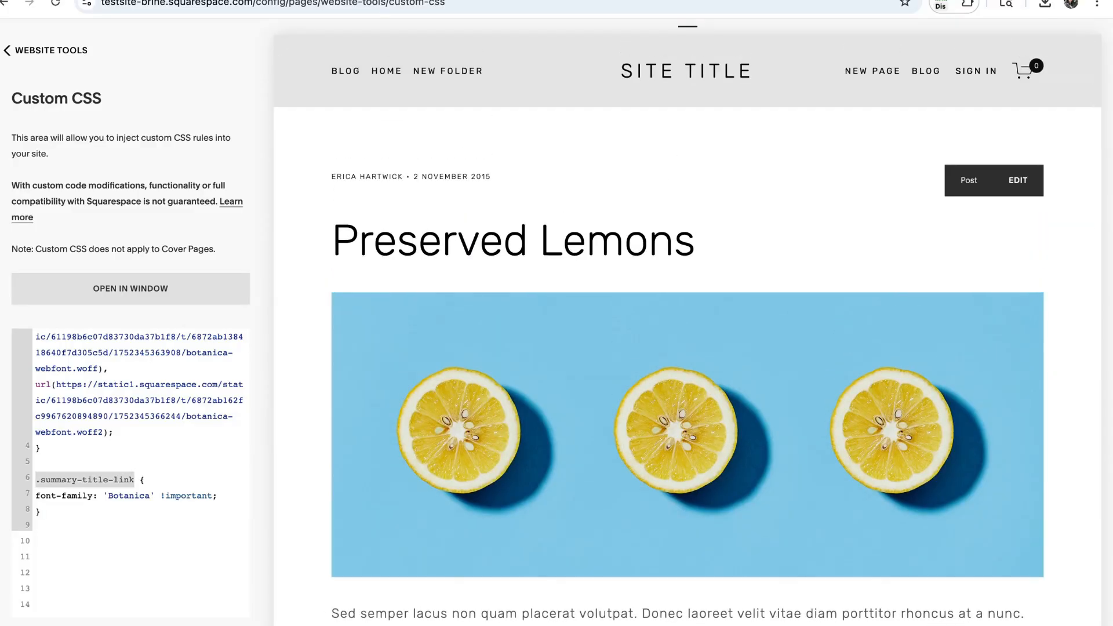
type("h1.Blo")
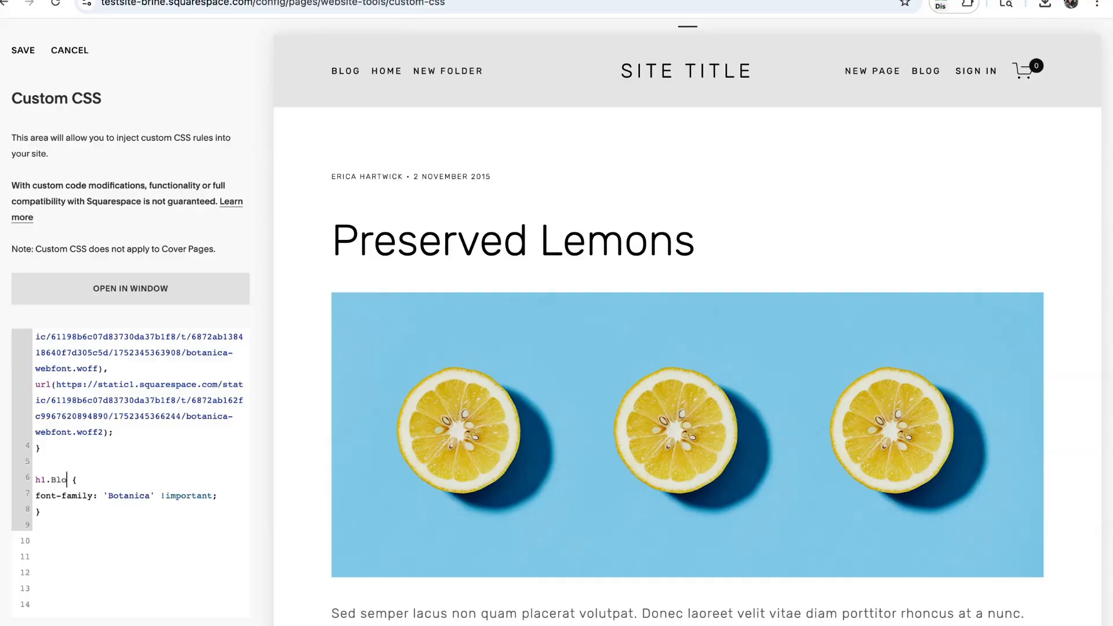
type("gItem-title")
left_click(41, 512)
left_click(24, 50)
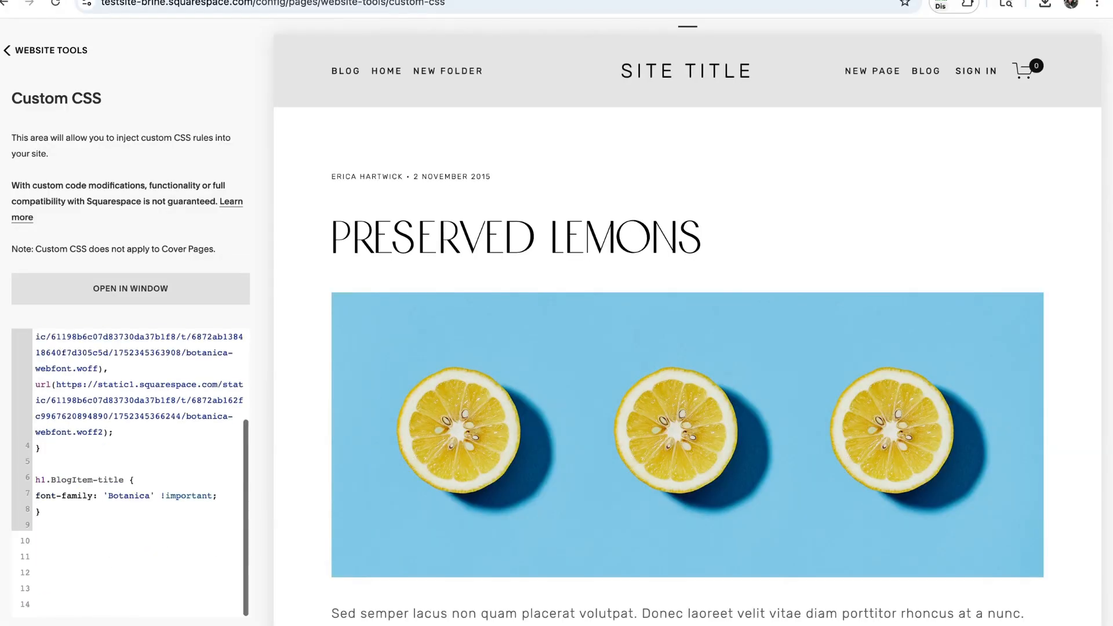
left_click_drag(703, 241, 282, 43)
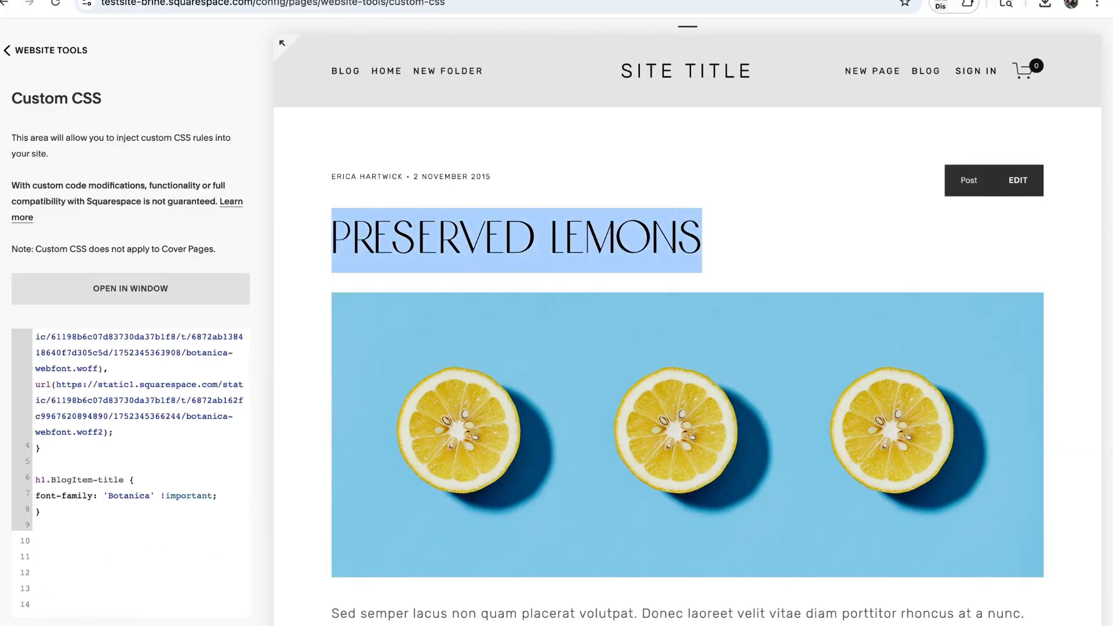
left_click(754, 243)
Open the site's home page in the preview and highlight the h1.BlogItem-title selector in the code
scroll(688, 325, "down", 3)
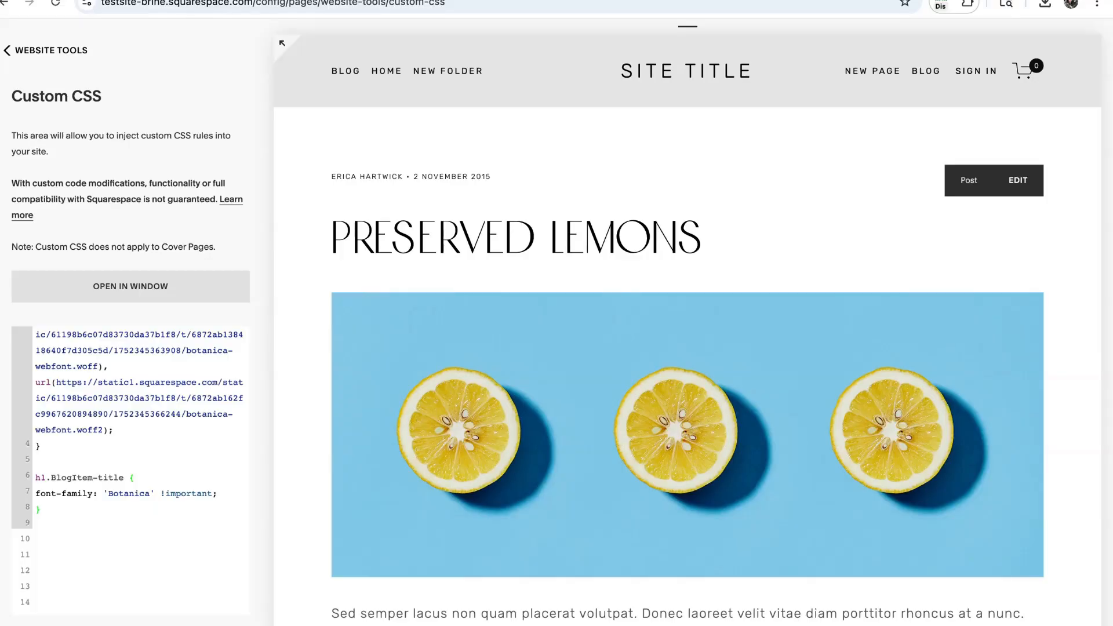
left_click(686, 70)
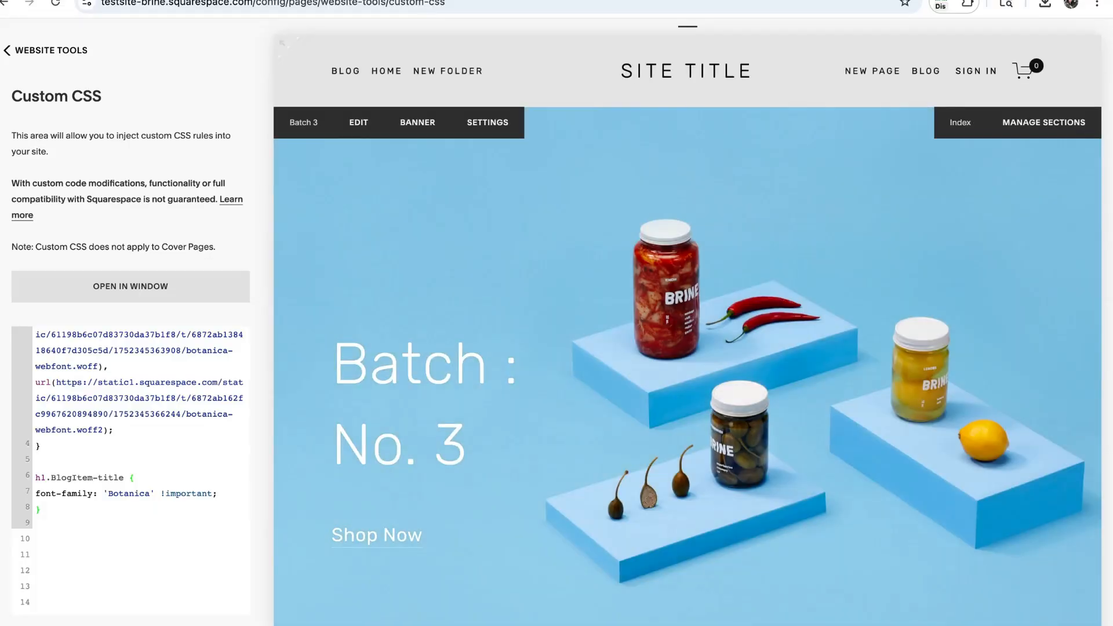
double_click(72, 478)
left_click_drag(124, 478, 35, 478)
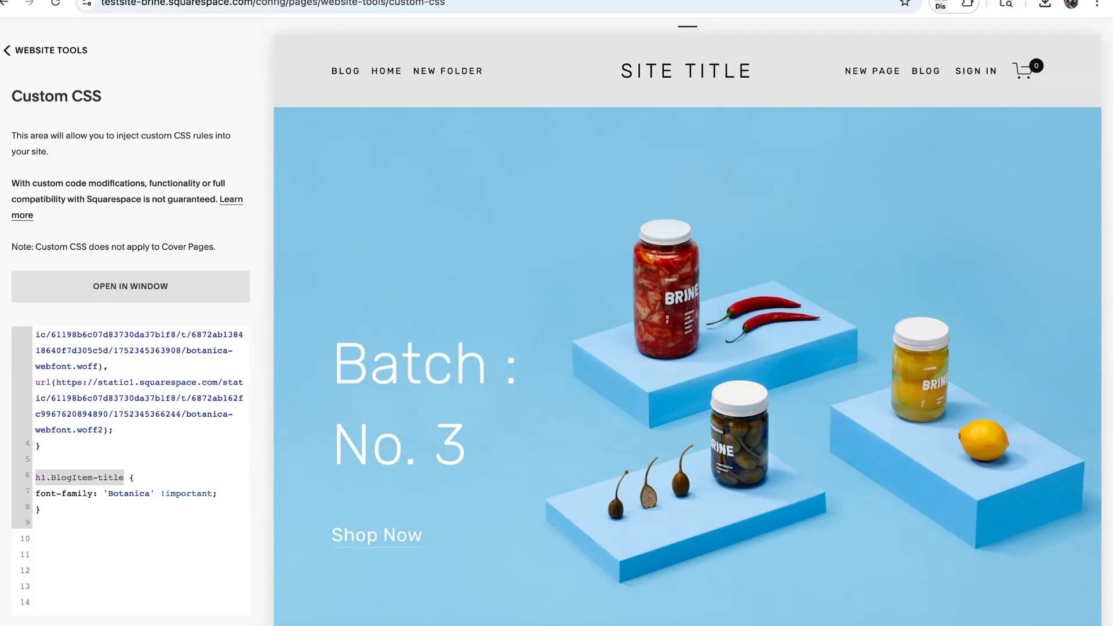
left_click(41, 510)
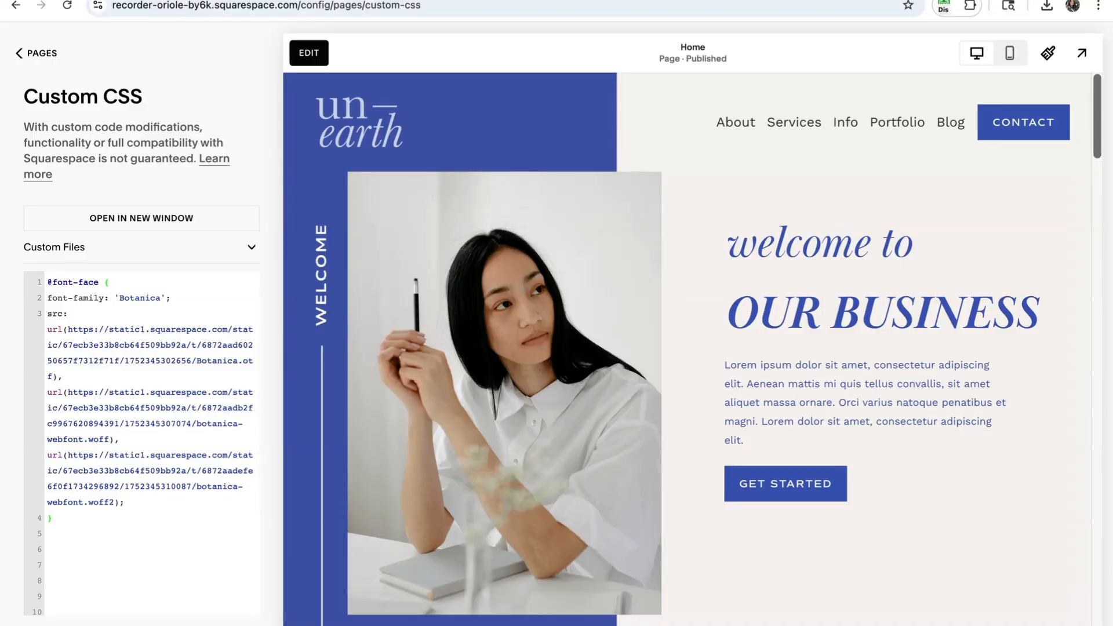
scroll(151, 441, "down", 3)
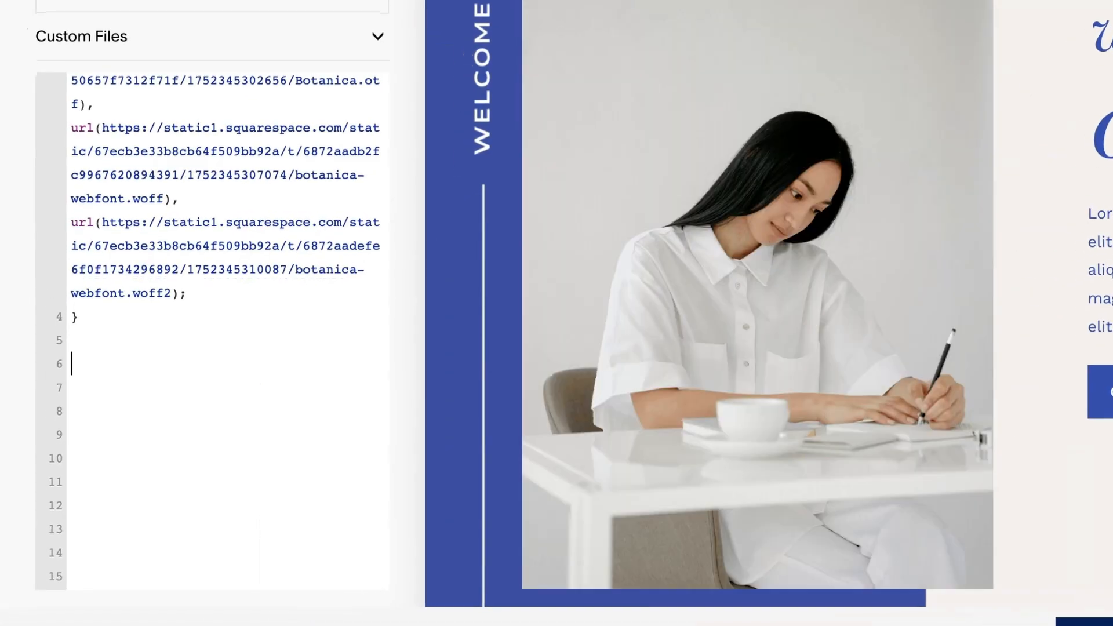
type("h5 {")
key("Return")
type("font-f")
type("amily: 'Botanica")
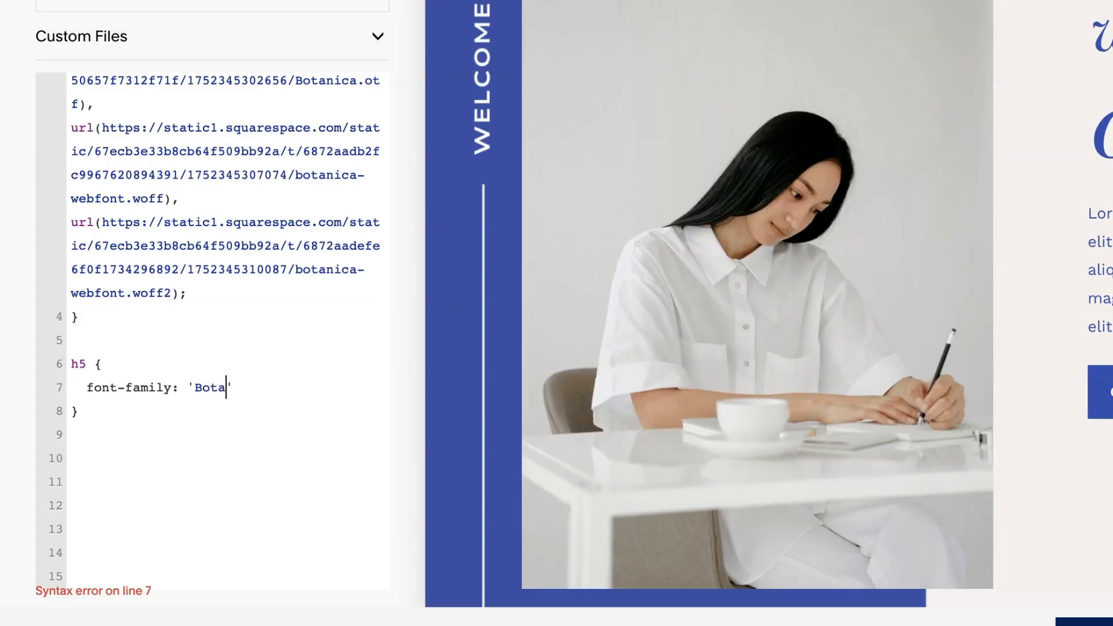
type("';")
key("Down")
key("Down")
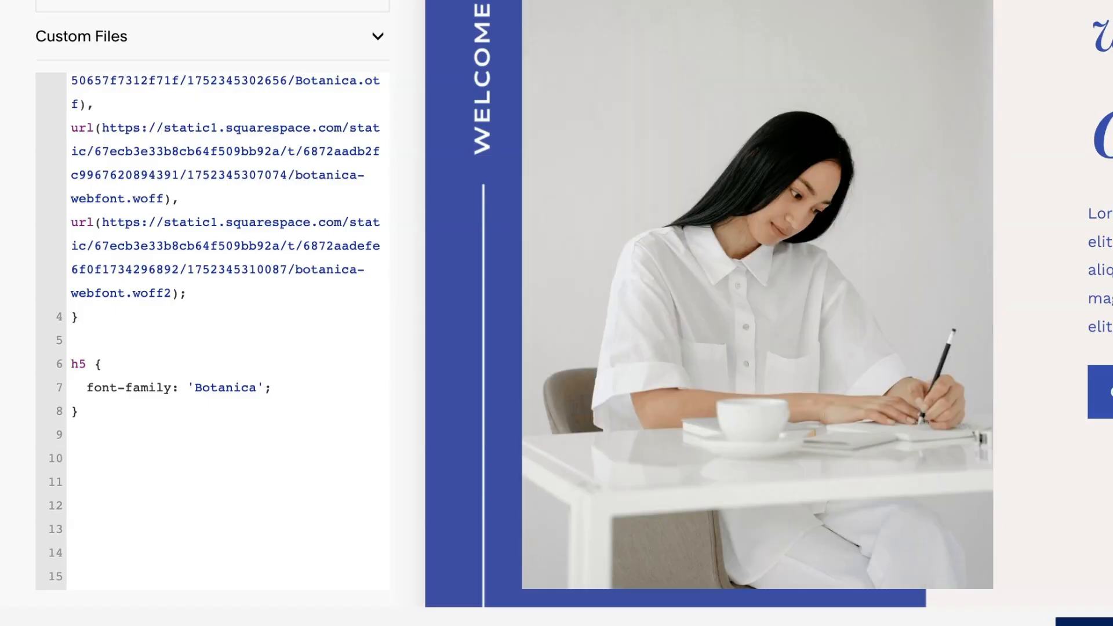
left_click_drag(94, 365, 71, 364)
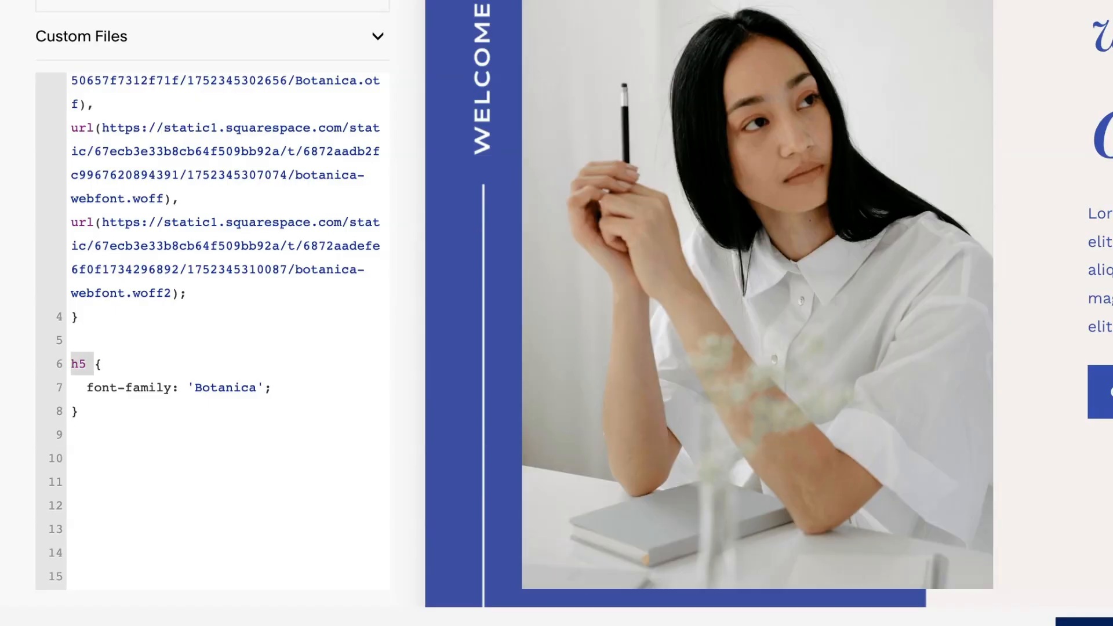
left_click(79, 411)
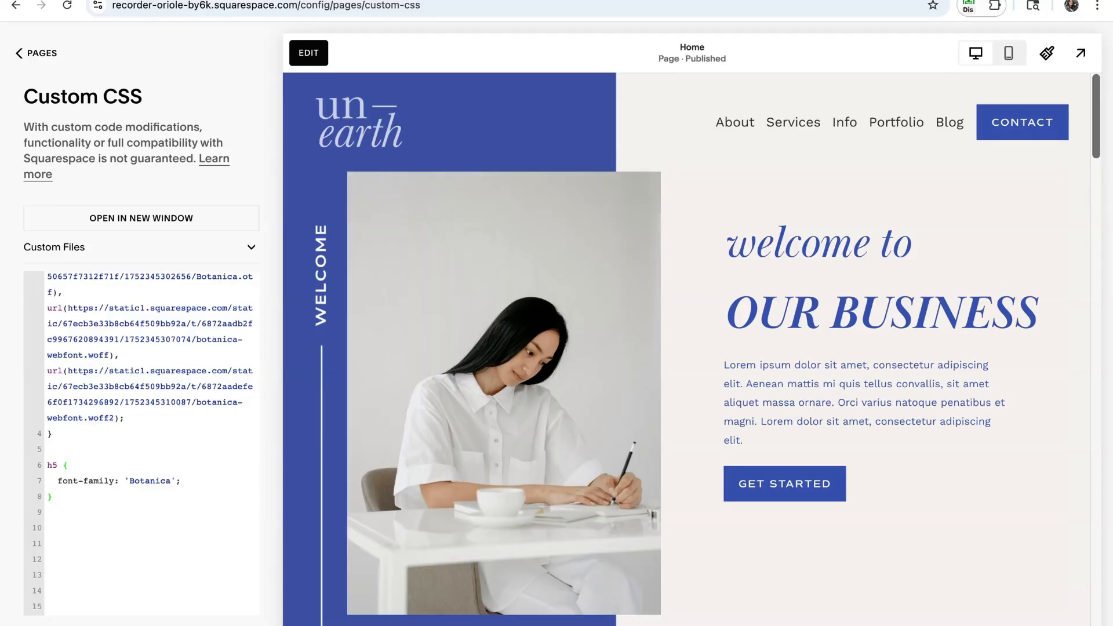
Start editing the Home page and extend the "what we do" section downward to make room below its Learn More button
left_click(308, 53)
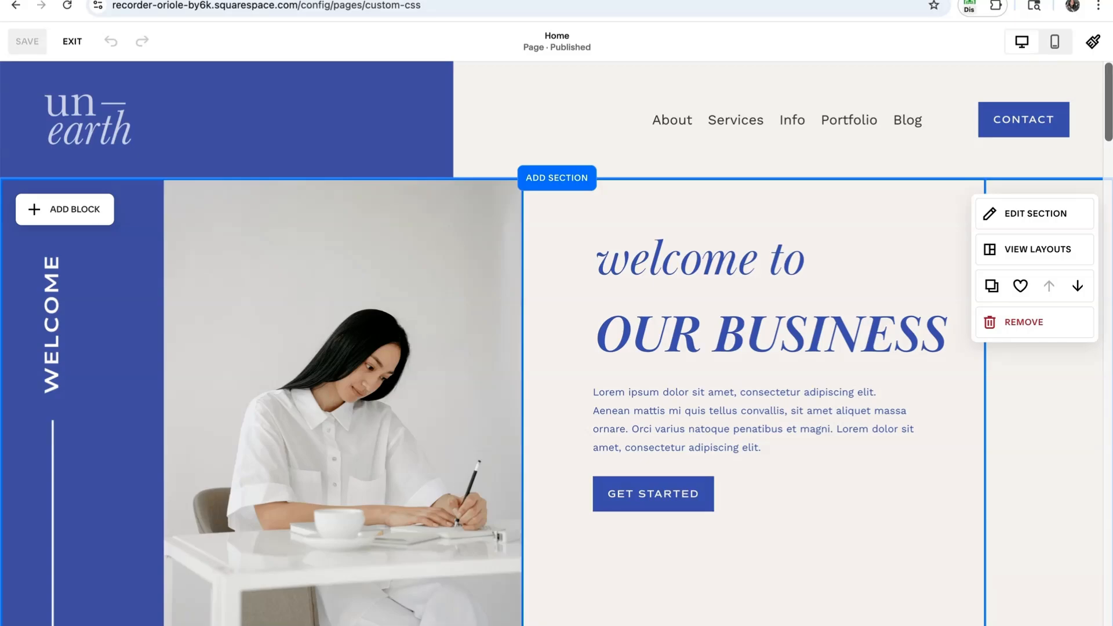
scroll(557, 342, "down", 2)
scroll(556, 342, "down", 5)
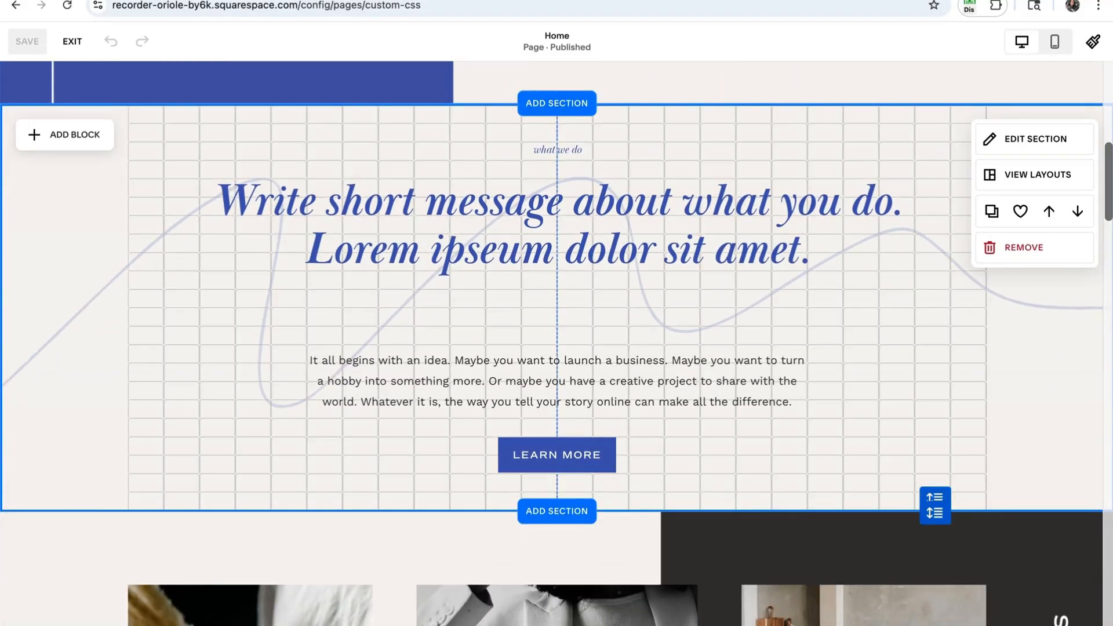
left_click_drag(935, 500, 935, 596)
scroll(936, 595, "down", 2)
scroll(936, 445, "down", 1)
left_click_drag(935, 425, 935, 591)
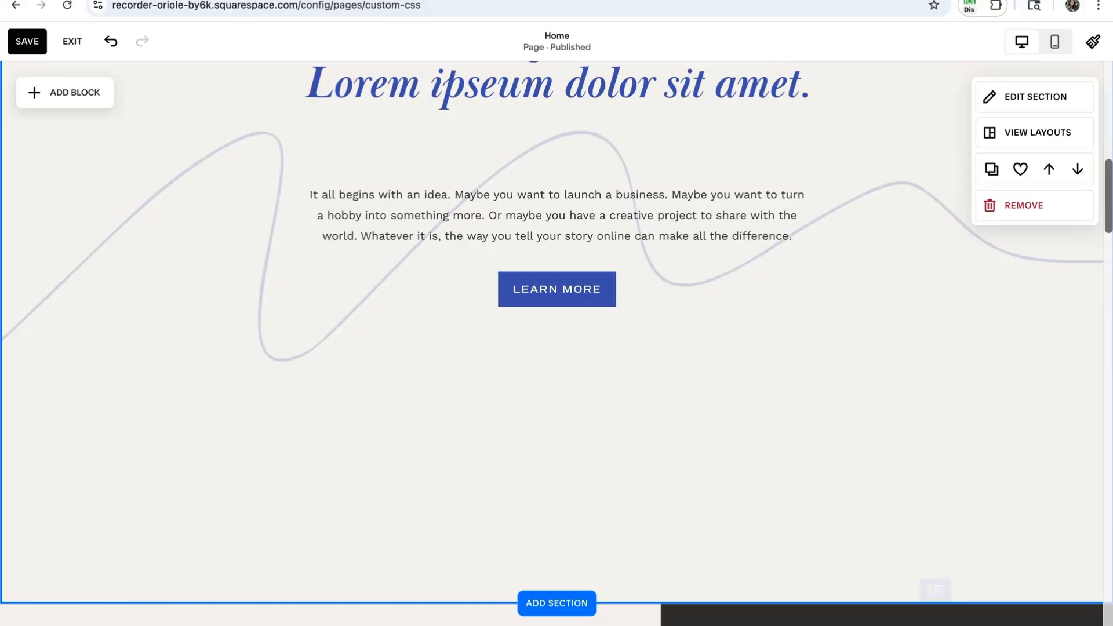
Add a Code block to the section and place it centred below the Learn More button
left_click(64, 92)
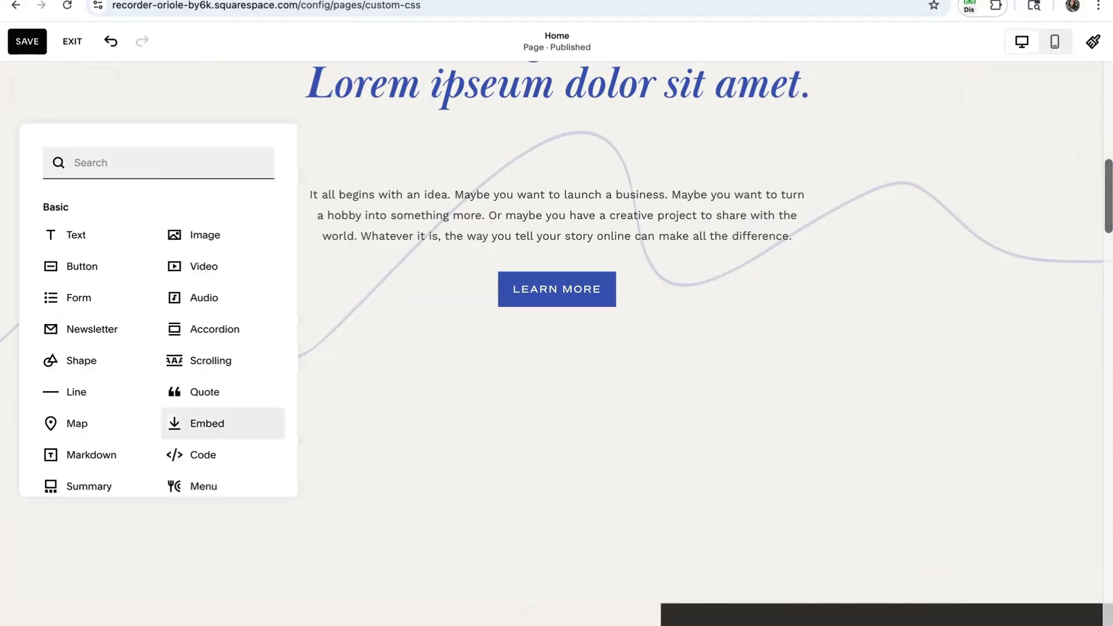
left_click(191, 456)
left_click_drag(199, 177, 843, 418)
left_click_drag(725, 418, 648, 400)
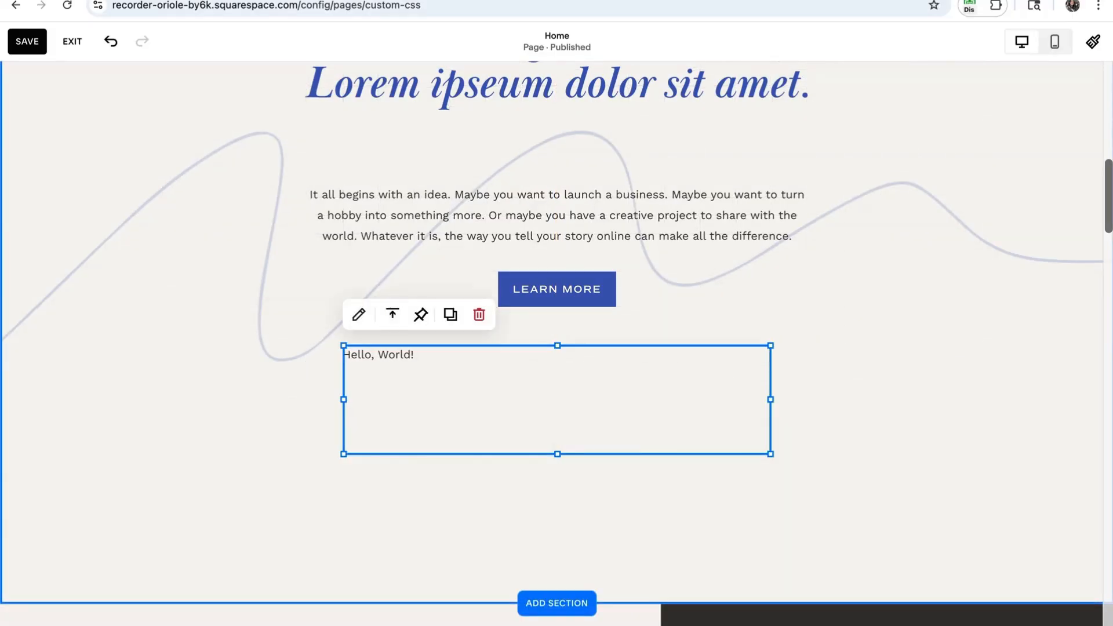
Replace the code block's Hello, World! text with "Type in whatever you want here!"
left_click(359, 314)
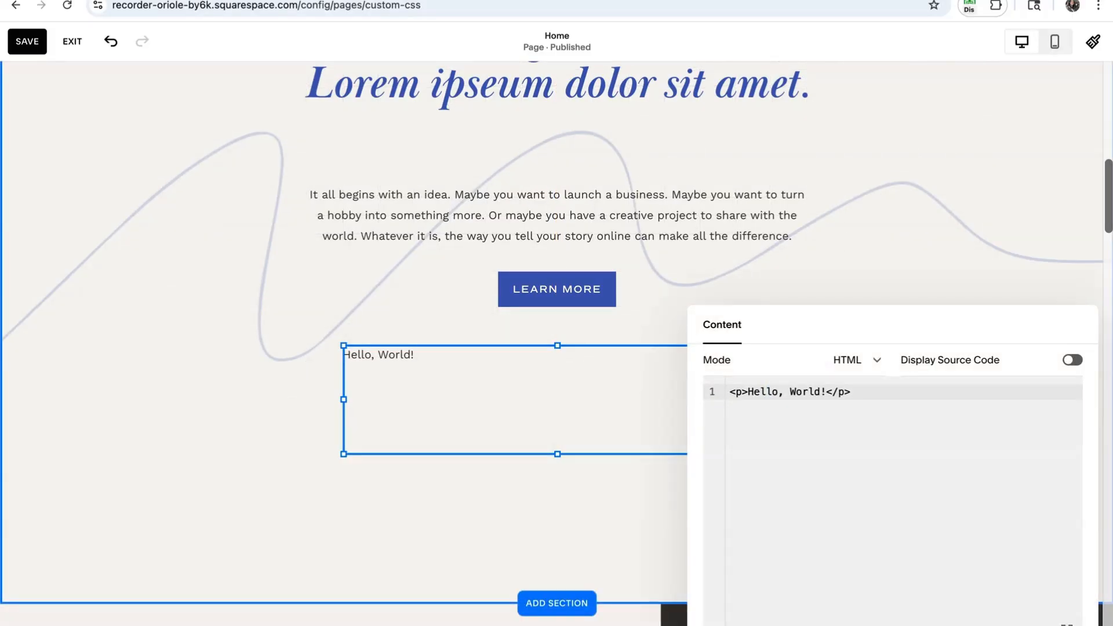
left_click_drag(826, 393, 754, 393)
left_click(736, 392)
left_click(839, 393)
left_click_drag(827, 393, 748, 393)
type("Type in whatever you want here!")
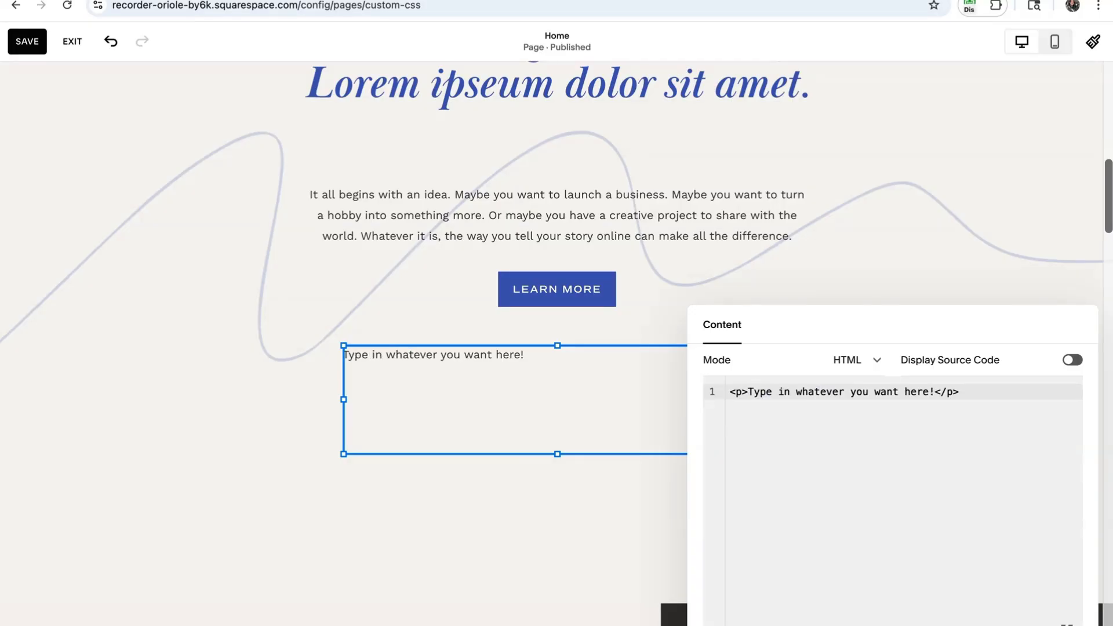
Replace the p tags around the code block's text with h5 tags
triple_click(739, 392)
left_click_drag(748, 393, 730, 392)
left_click_drag(960, 393, 935, 392)
left_click(742, 392)
key("BackSpace")
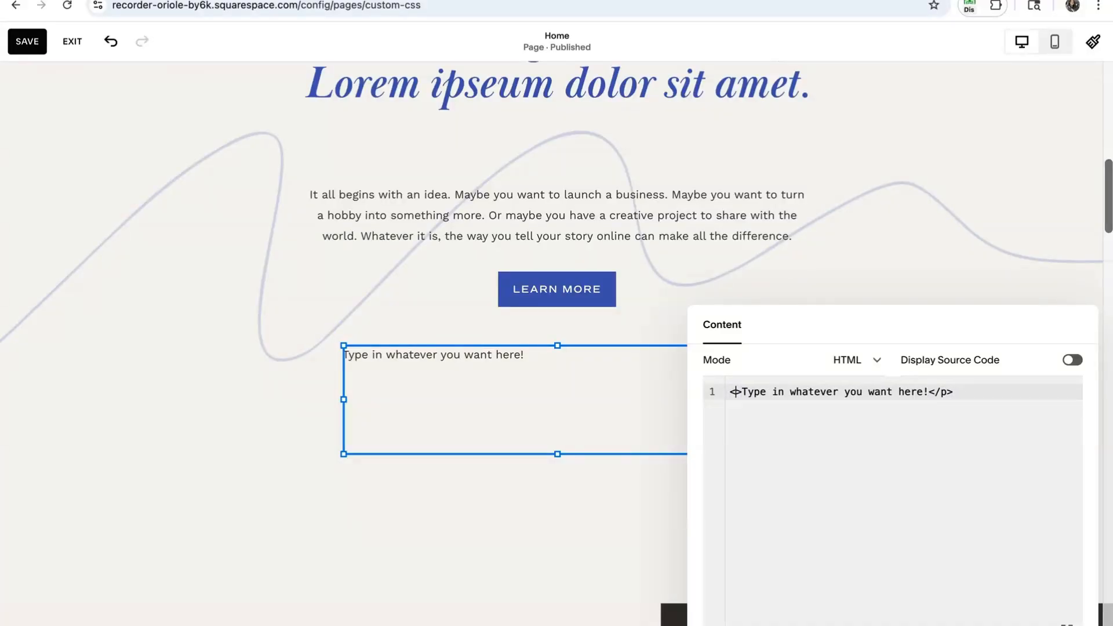
type("h5")
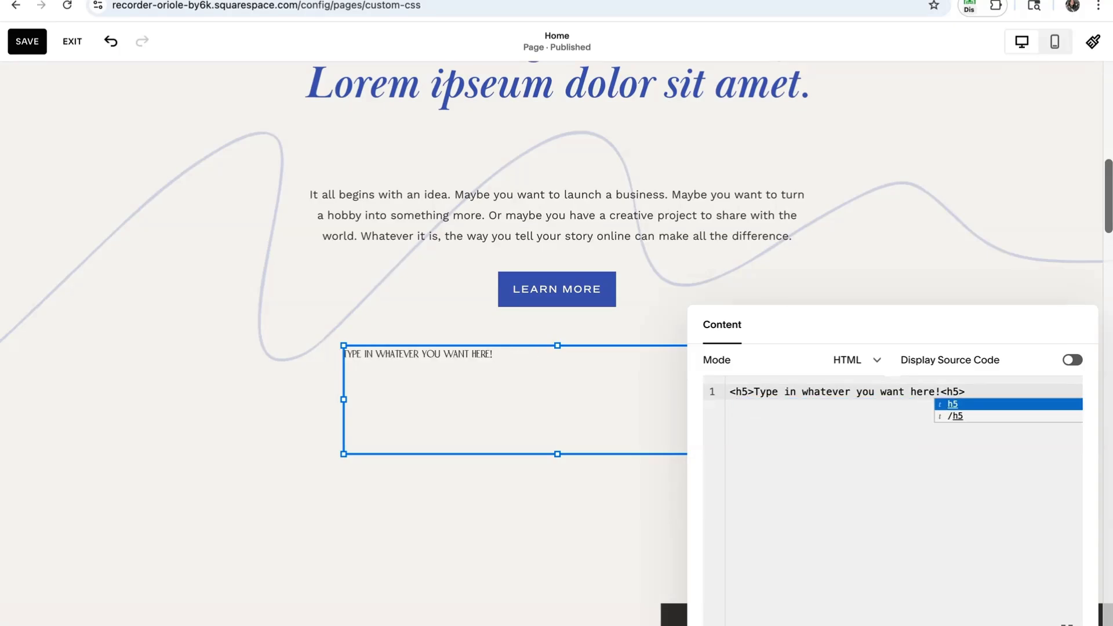
key("Escape")
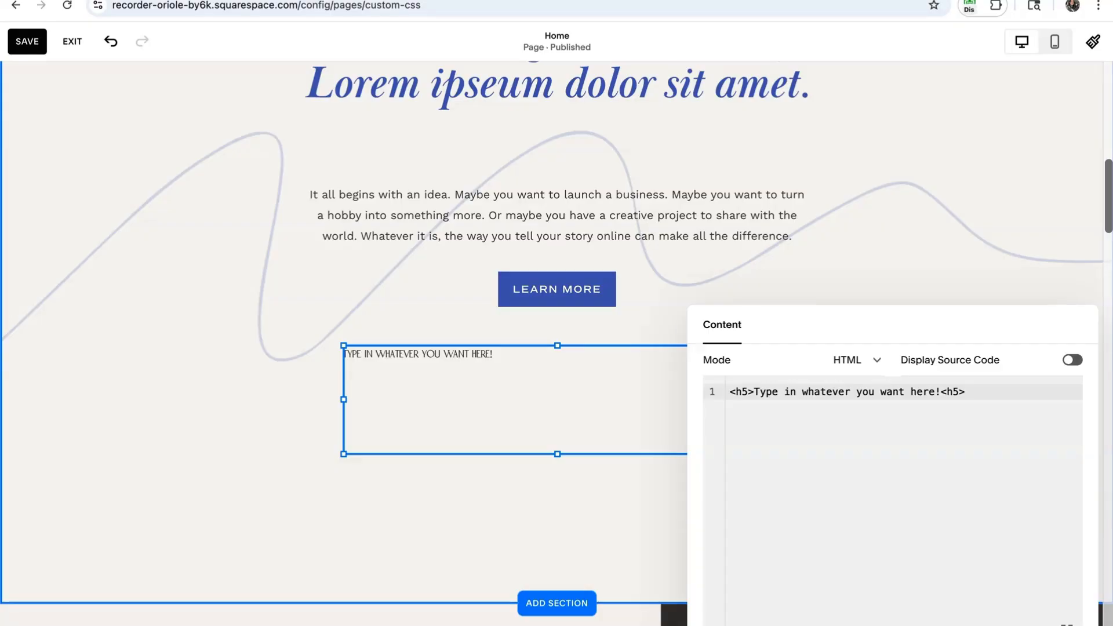
Close the code block's content editor, save the Home page, and exit page editing
left_click(556, 510)
left_click(557, 401)
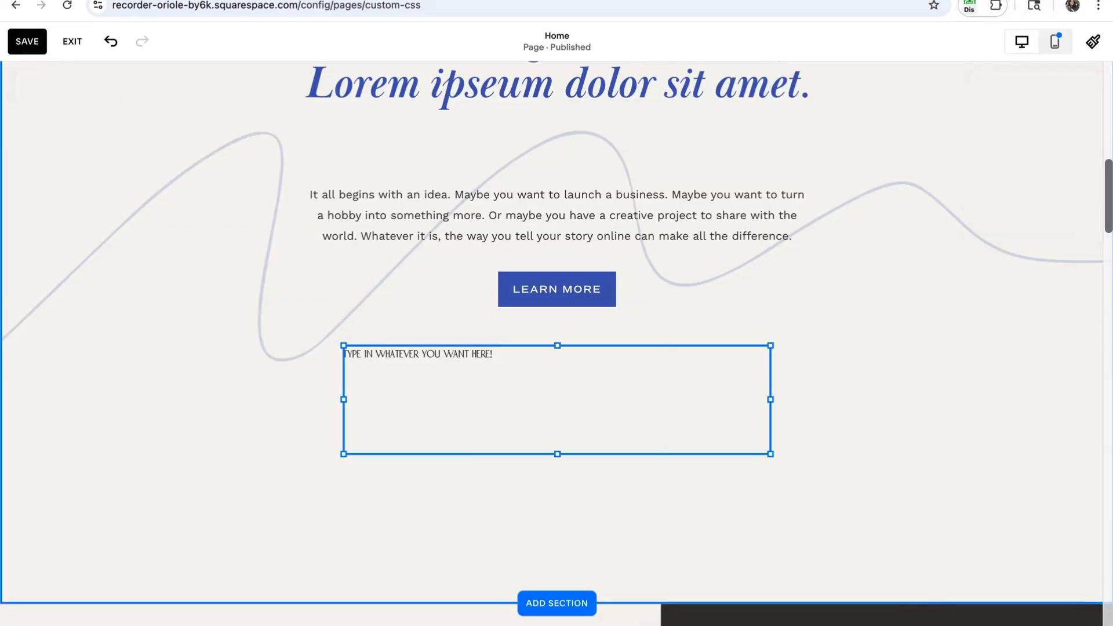
double_click(557, 400)
left_click(557, 510)
left_click(27, 42)
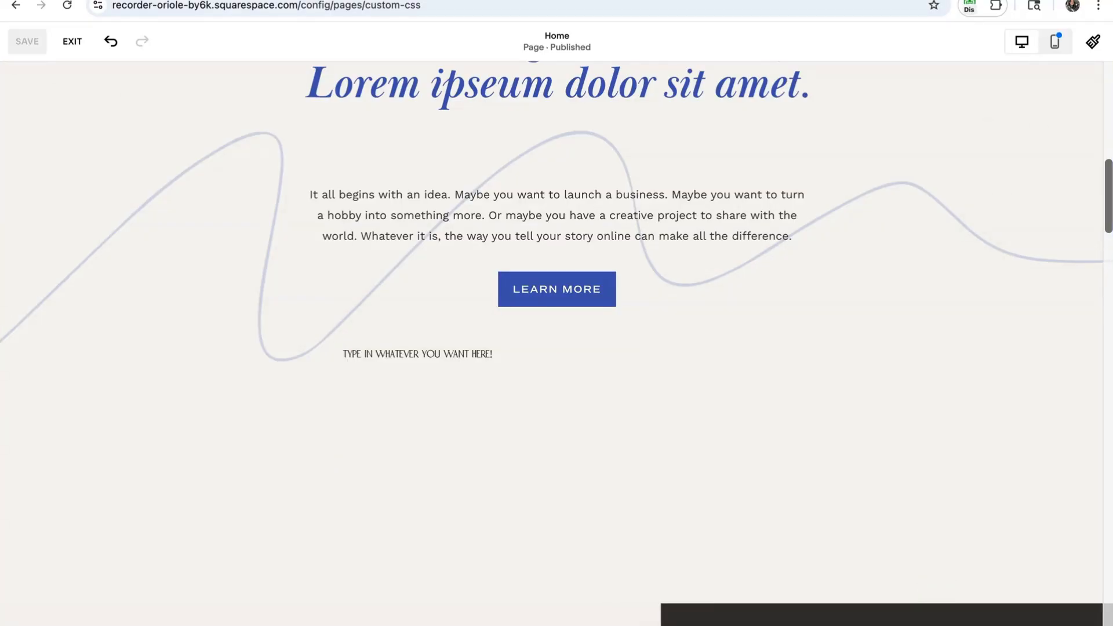
left_click(72, 41)
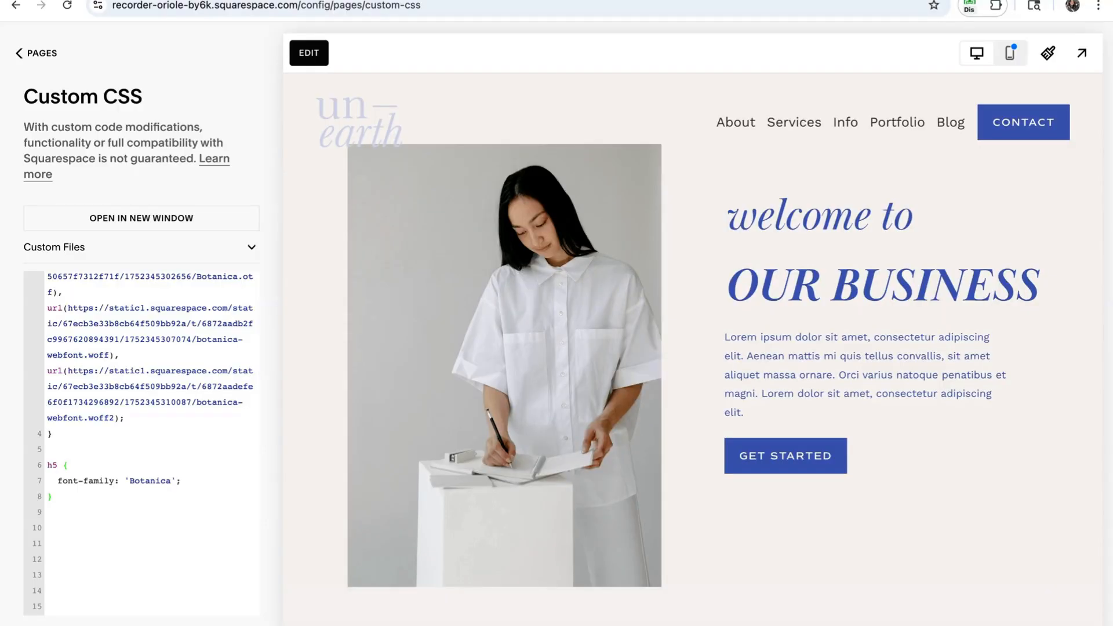
Examine the code block's h5 text in the Home page preview alongside the fonts of the other sections
left_click_drag(654, 348, 504, 348)
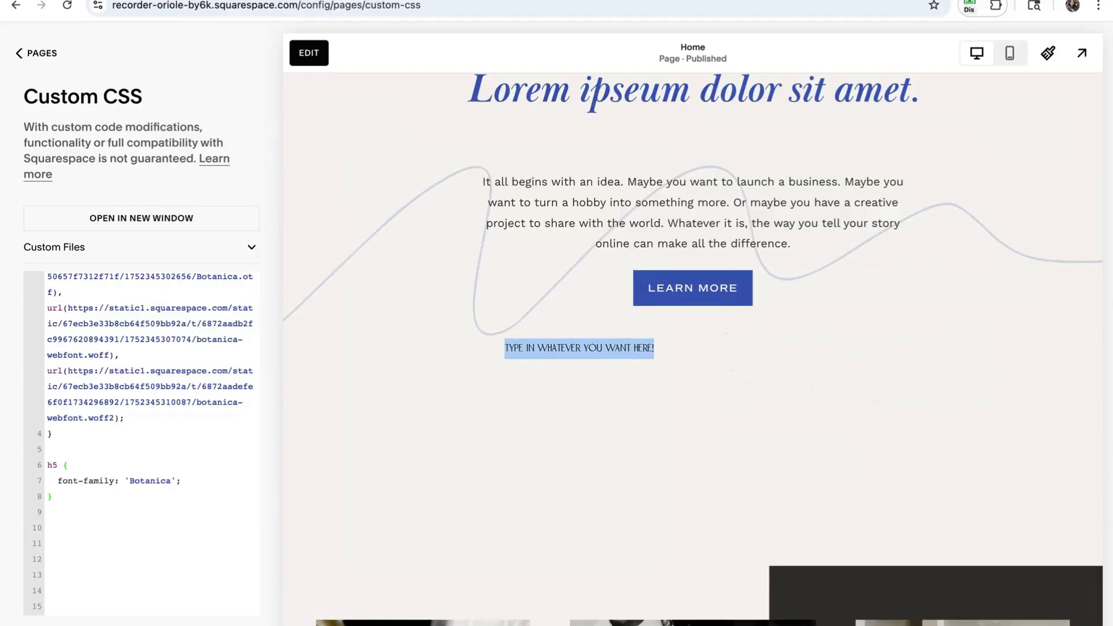
left_click(506, 352)
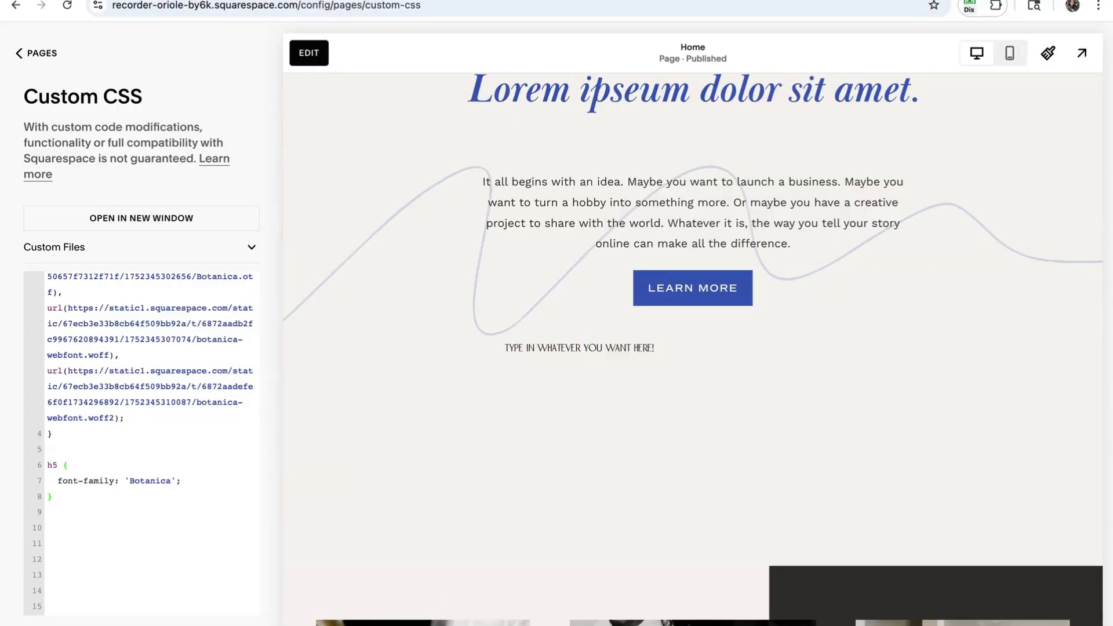
scroll(693, 348, "up", 8)
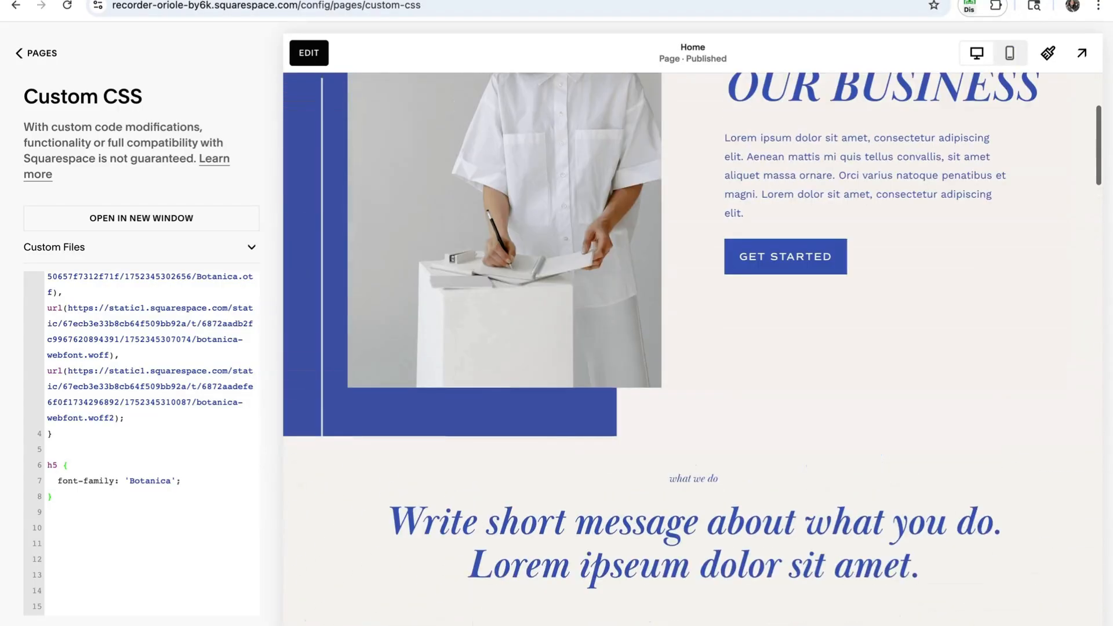
scroll(693, 348, "down", 10)
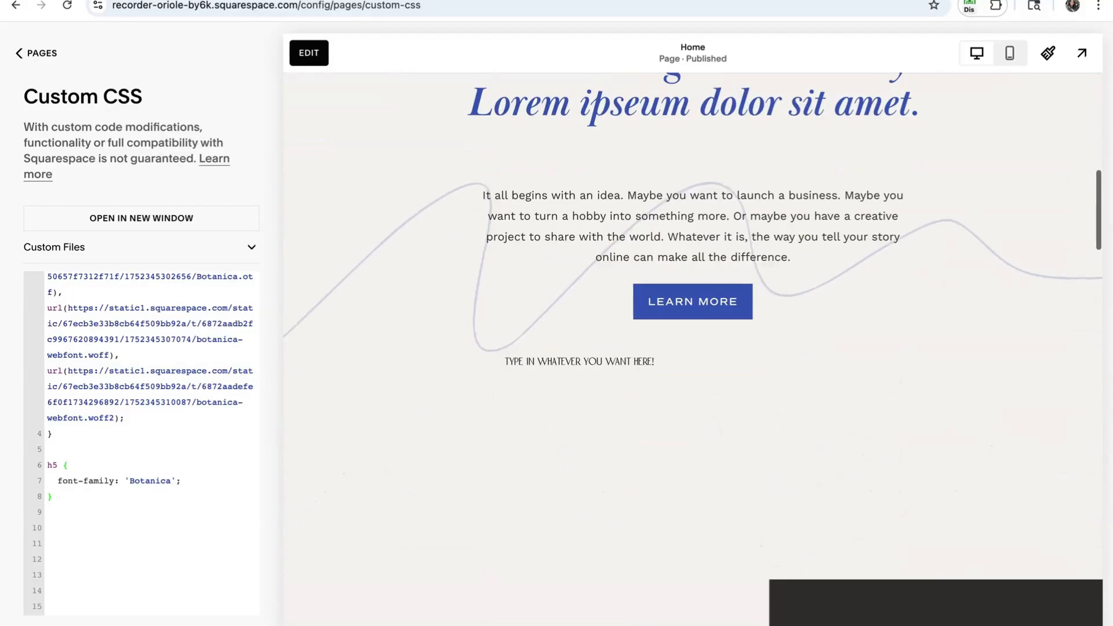
scroll(693, 348, "down", 10)
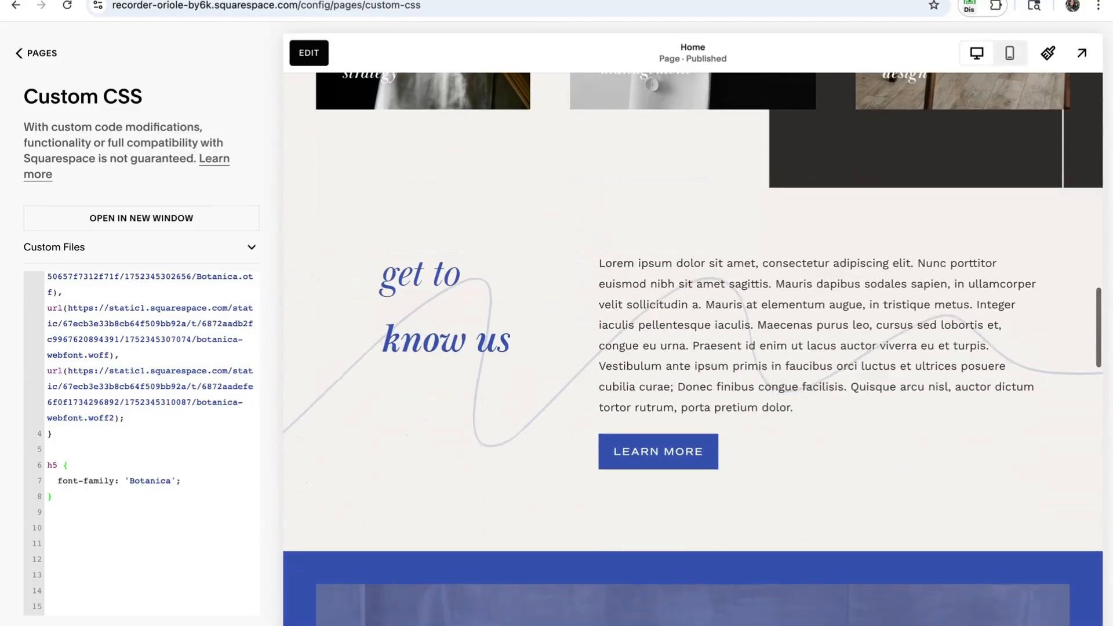
scroll(693, 347, "down", 3)
scroll(693, 348, "up", 2)
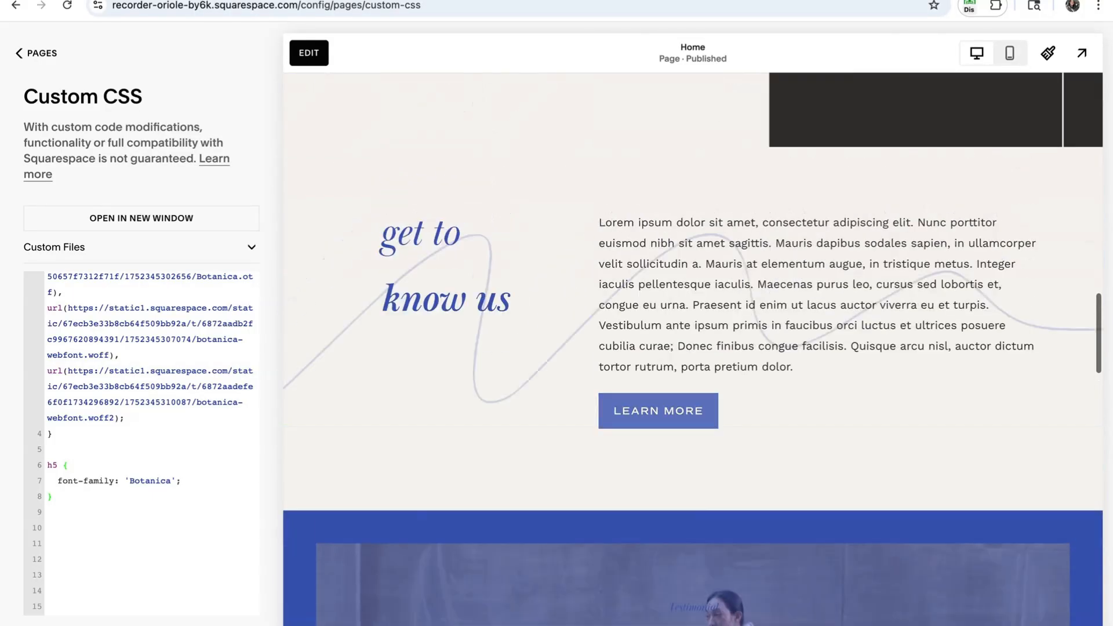
scroll(693, 348, "up", 10)
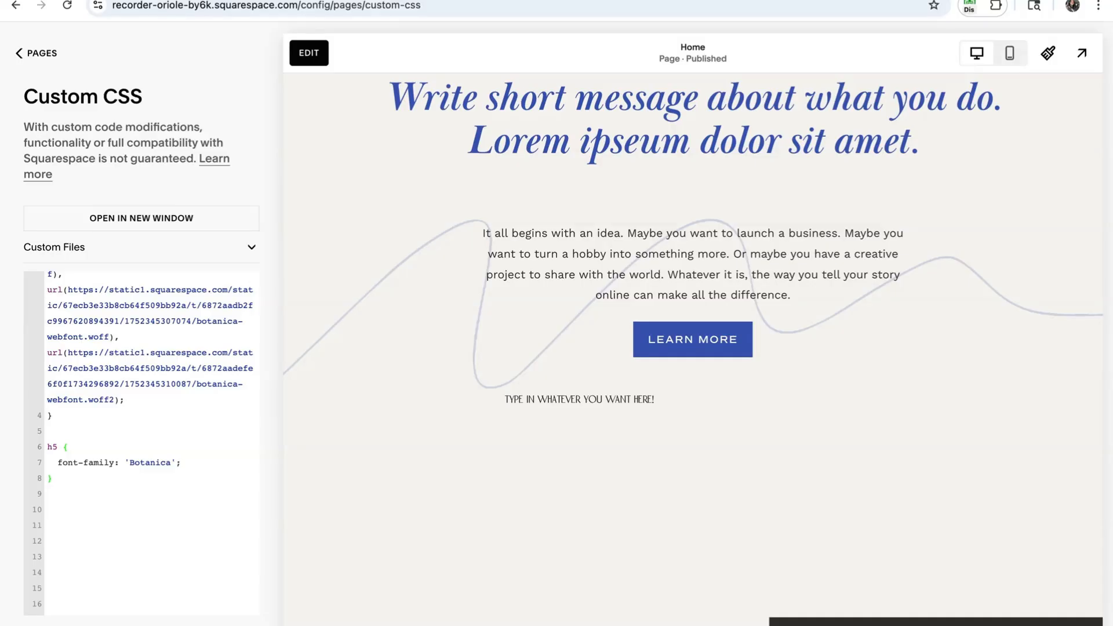
scroll(141, 441, "down", 1)
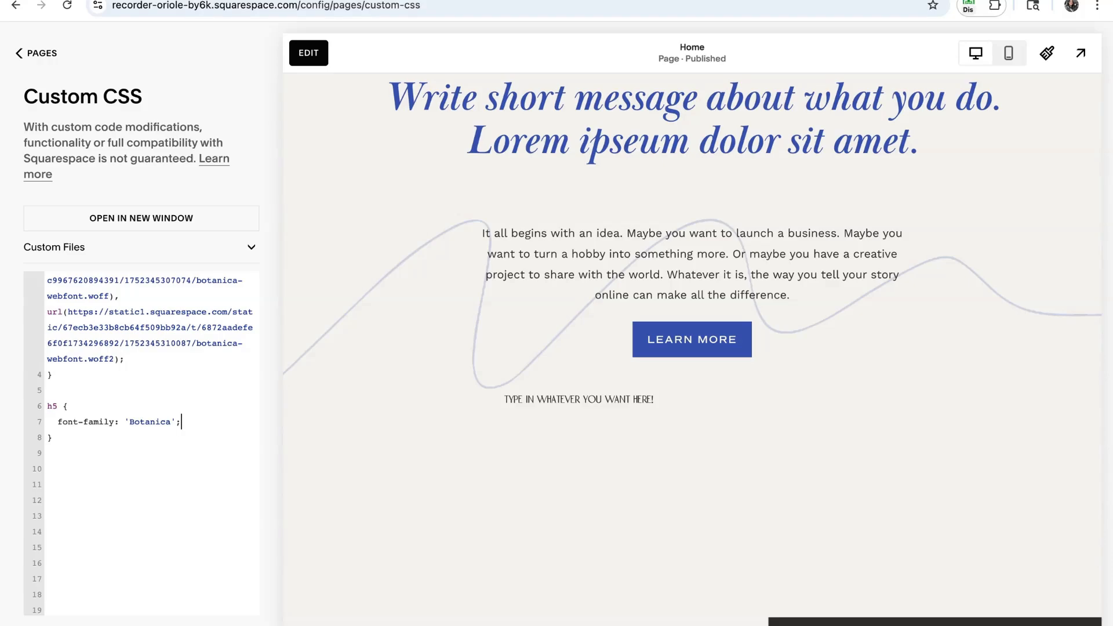
Add a font-size declaration to the h5 rule in the Custom CSS, trying 20px and settling on 30px
key("Return")
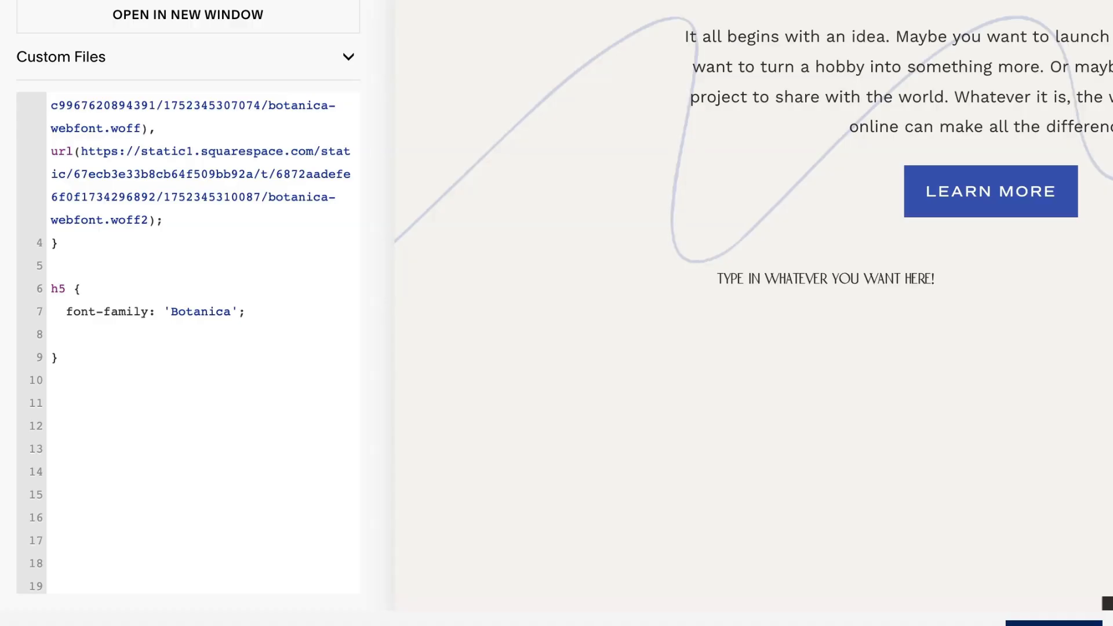
type("font-si")
type("ze: 20px;")
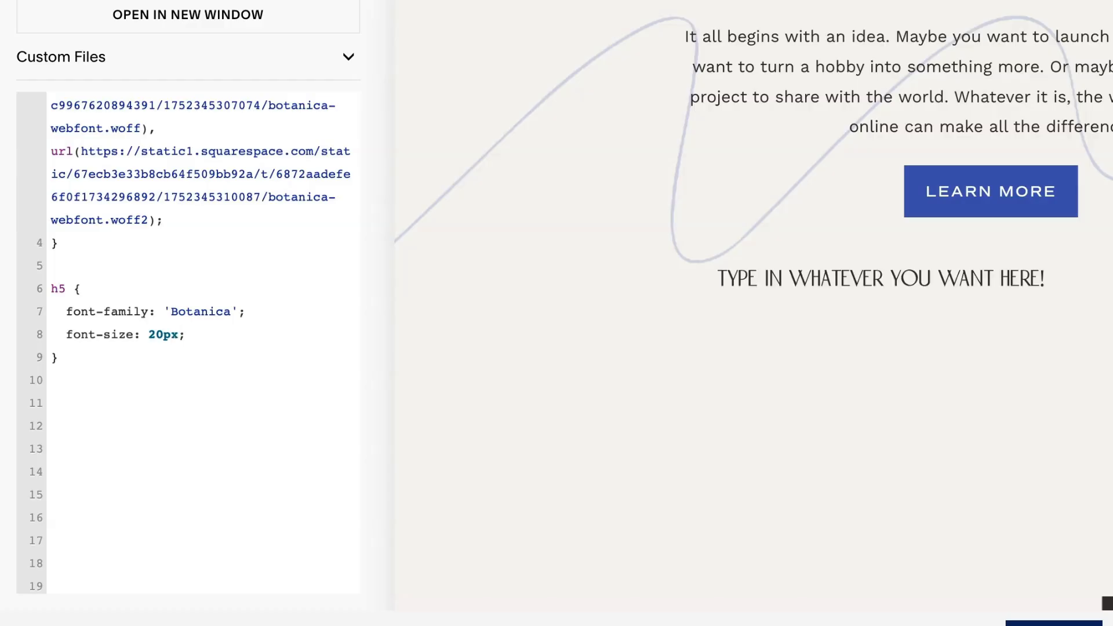
left_click(157, 335)
key("BackSpace")
type("3")
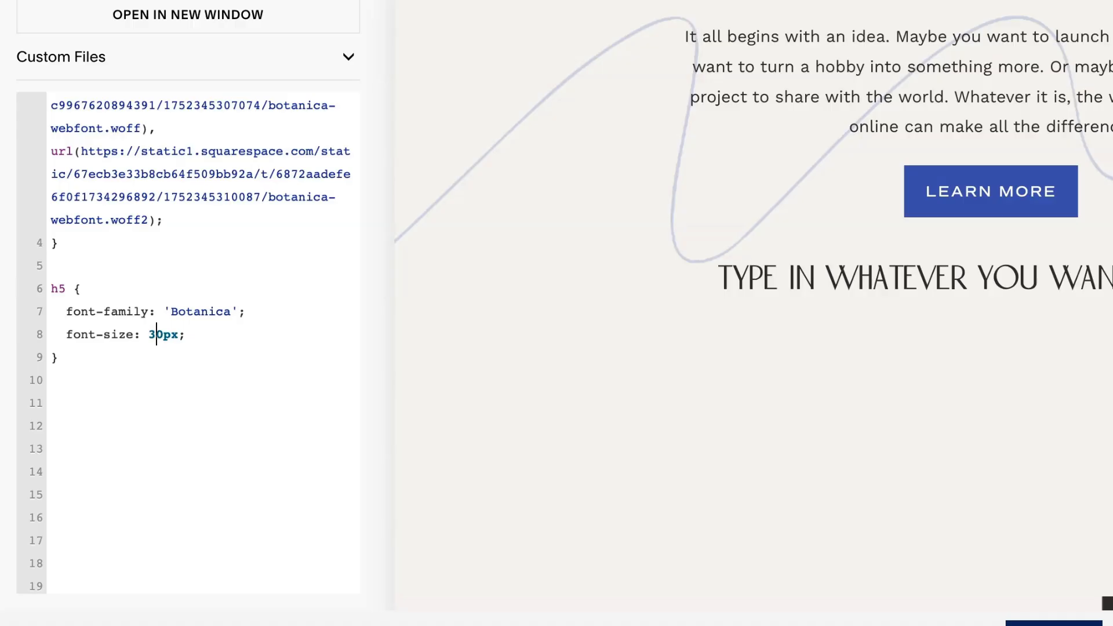
Add a letter-spacing declaration of 0.2em below the font-size in the h5 rule
left_click(179, 335)
key("Right")
key("Return")
type("letter-spacing: 0.5em;")
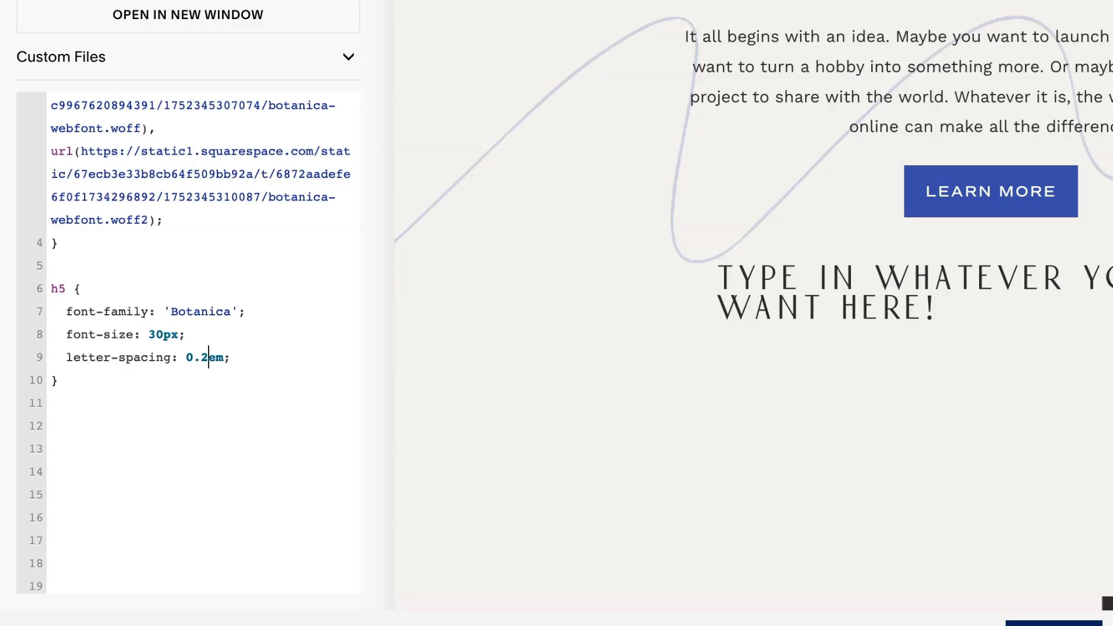
left_click_drag(225, 357, 66, 357)
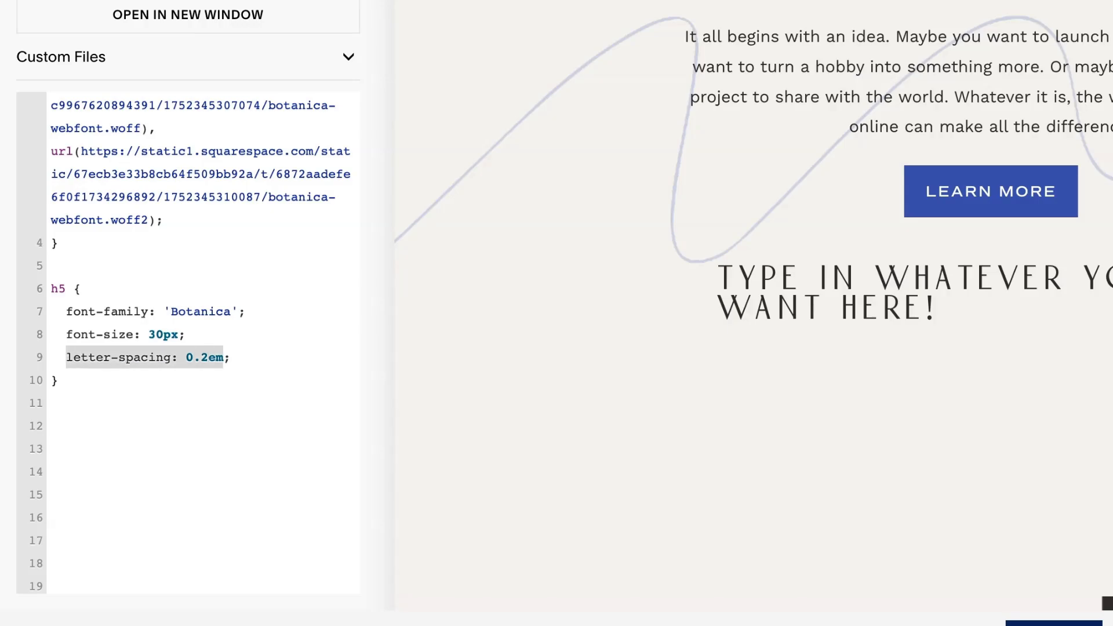
key("BackSpace")
key("Delete")
key("BackSpace")
key("BackSpace")
key("Delete")
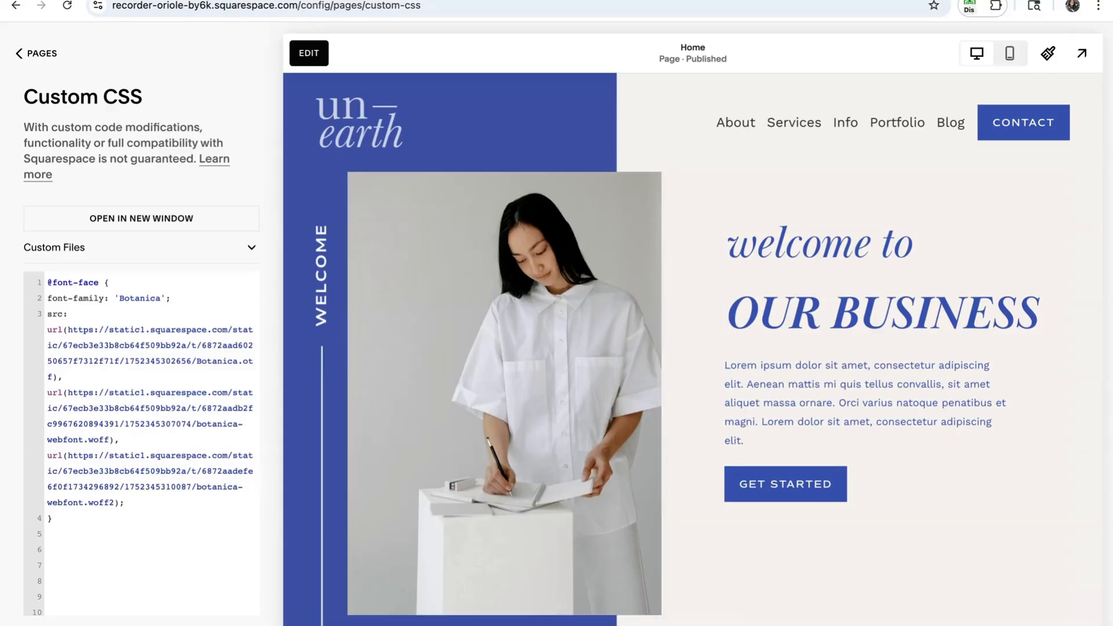
Leave Custom CSS and go back through Pages to the site's main dashboard
left_click(37, 54)
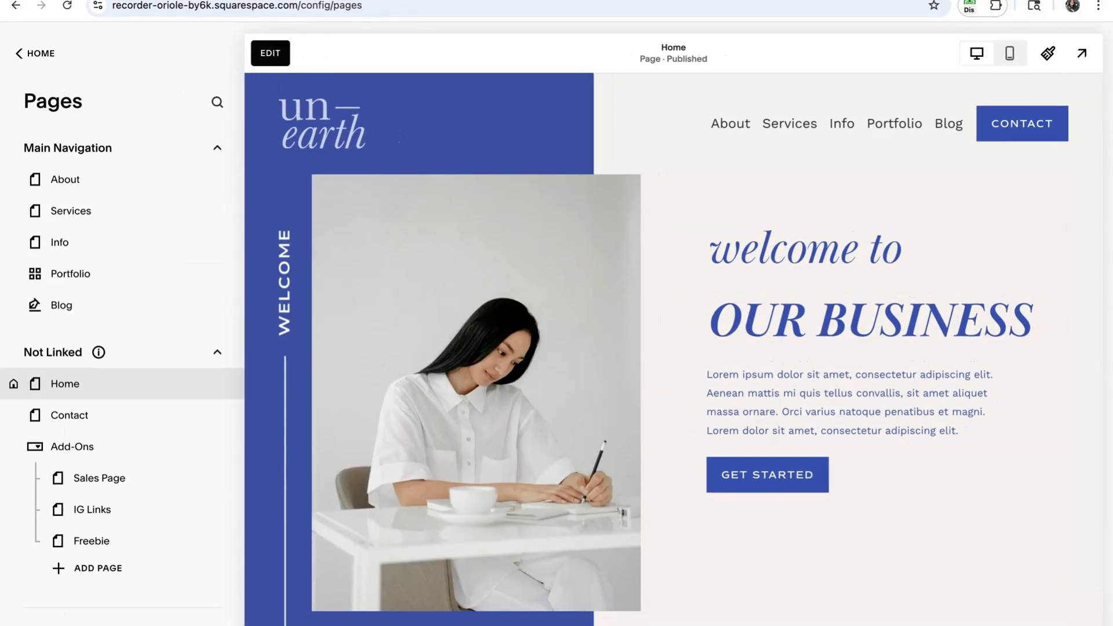
left_click(33, 54)
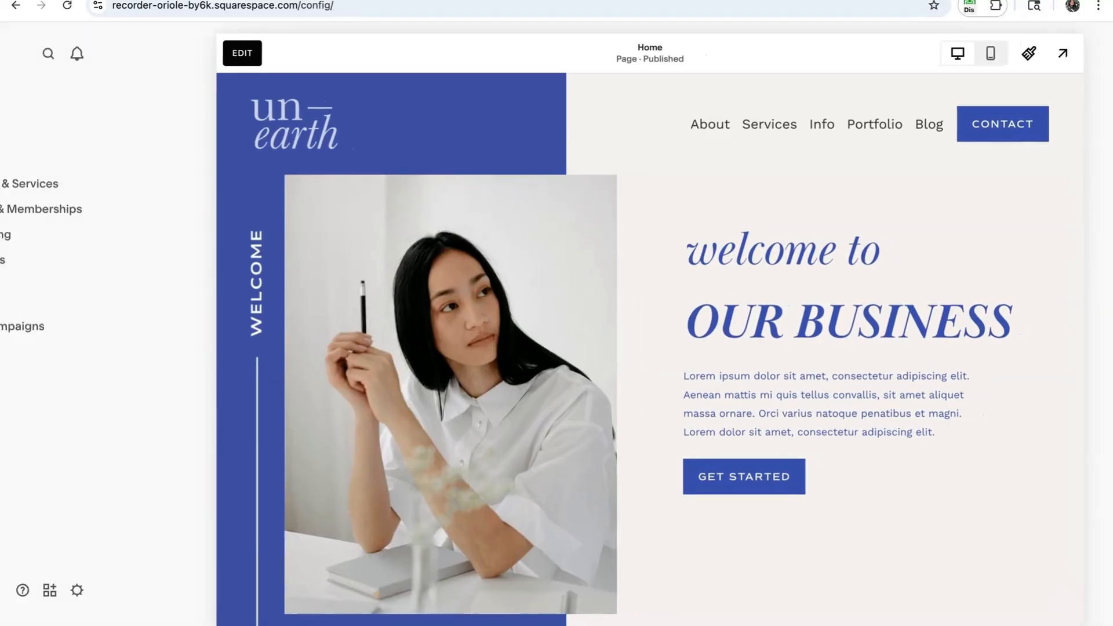